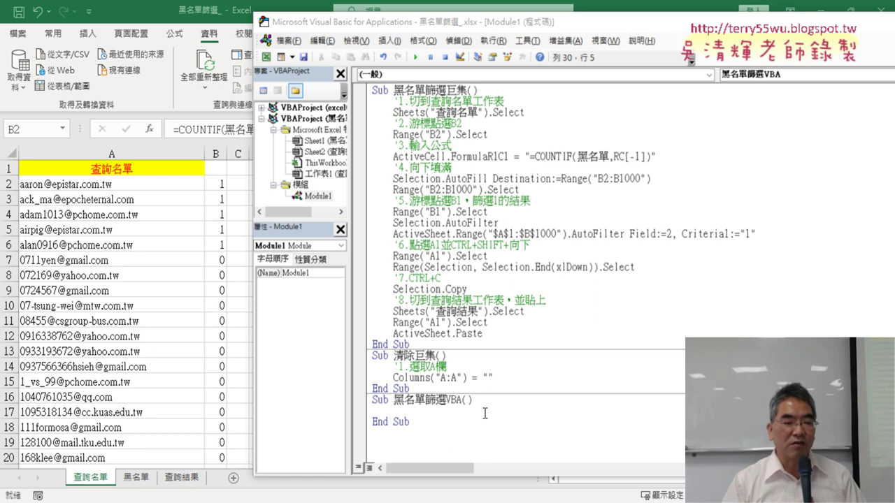
- Switch to the 查詢結果 sheet and select an empty cell there
click(179, 478)
click(336, 294)
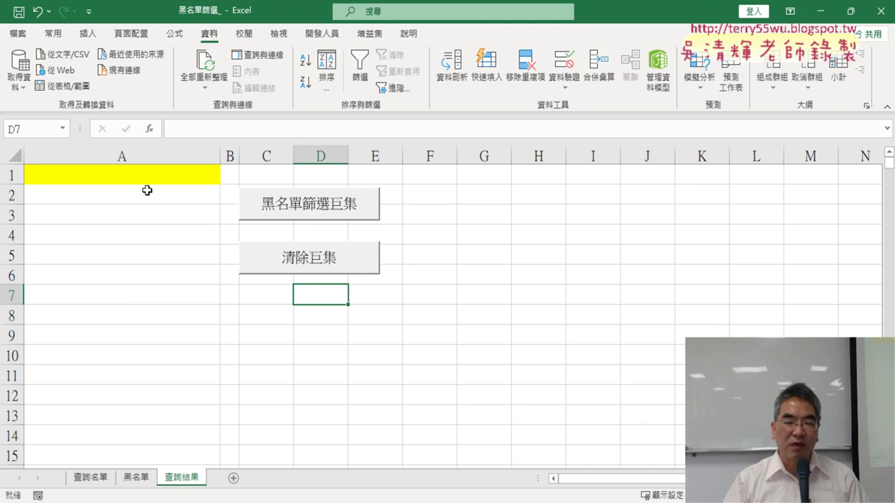
- Check the COUNTIF formula in 查詢名單 cell B2, then open the Visual Basic editor
click(90, 478)
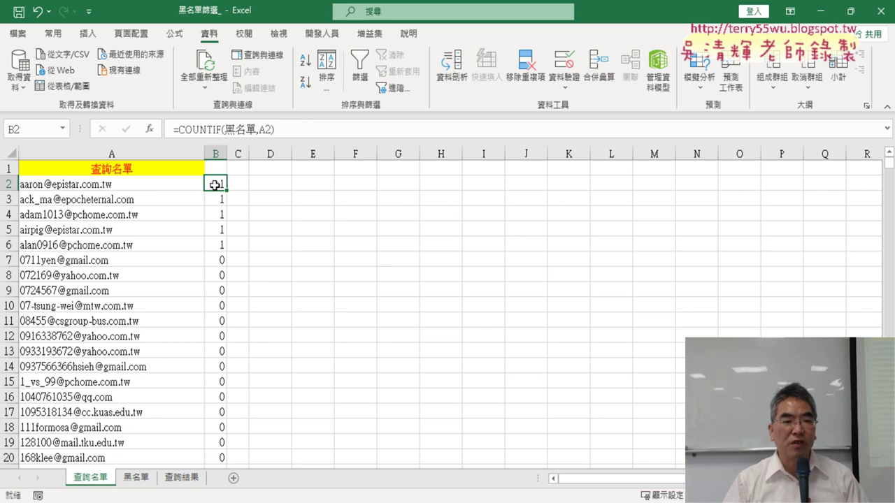
click(201, 131)
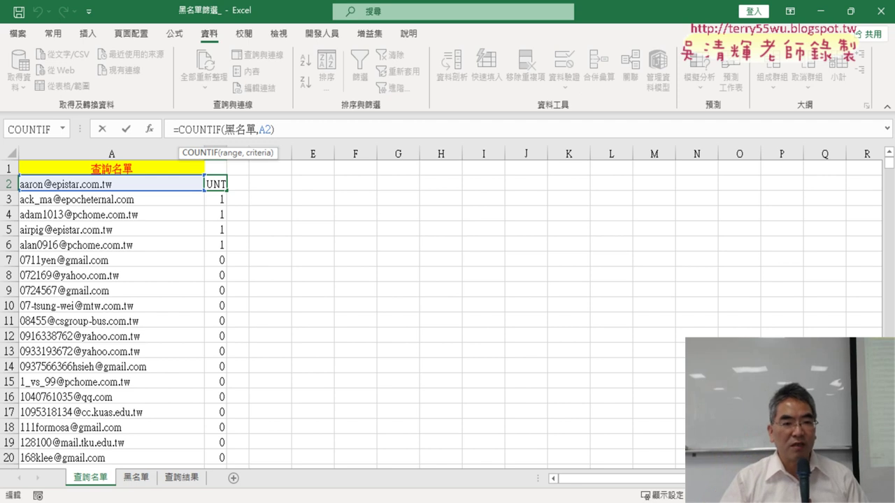
click(102, 128)
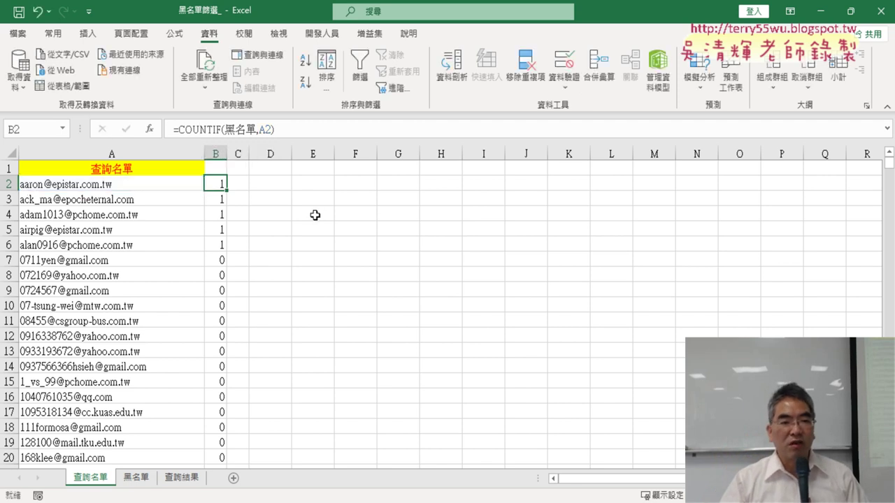
click(321, 34)
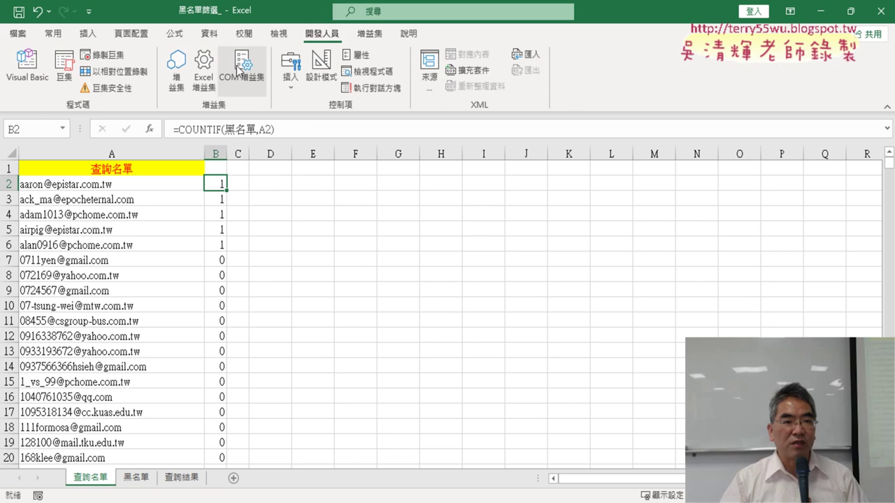
click(27, 70)
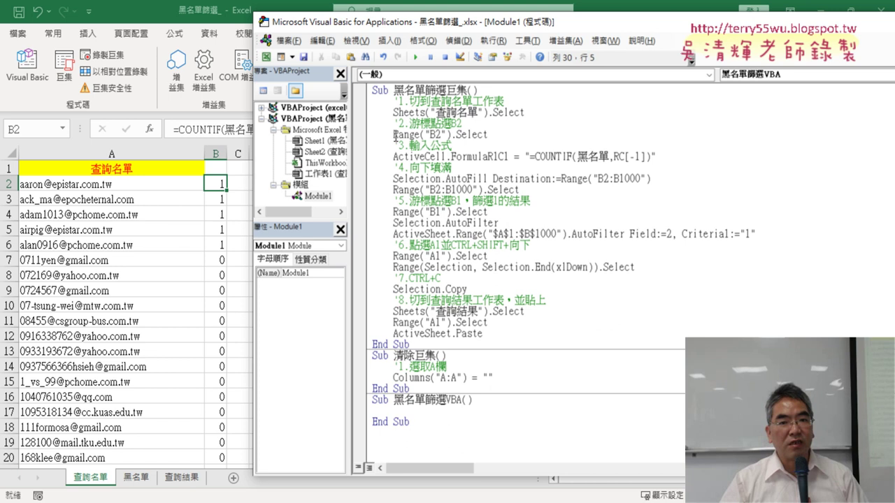
- Start the new macro's first line as Range("B2") = "", reusing the first macro's reference
mouse_move(394, 135)
mouse_down()
mouse_move(452, 135)
mouse_move(415, 417)
mouse_up()
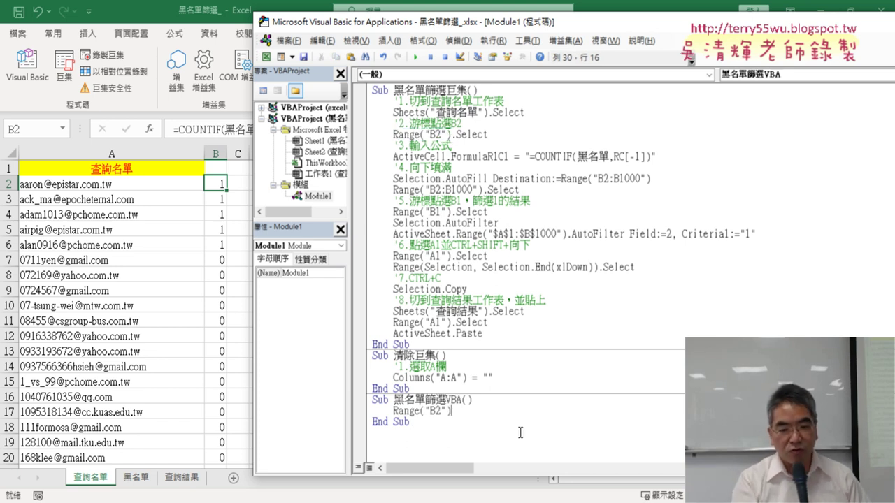
text(=)
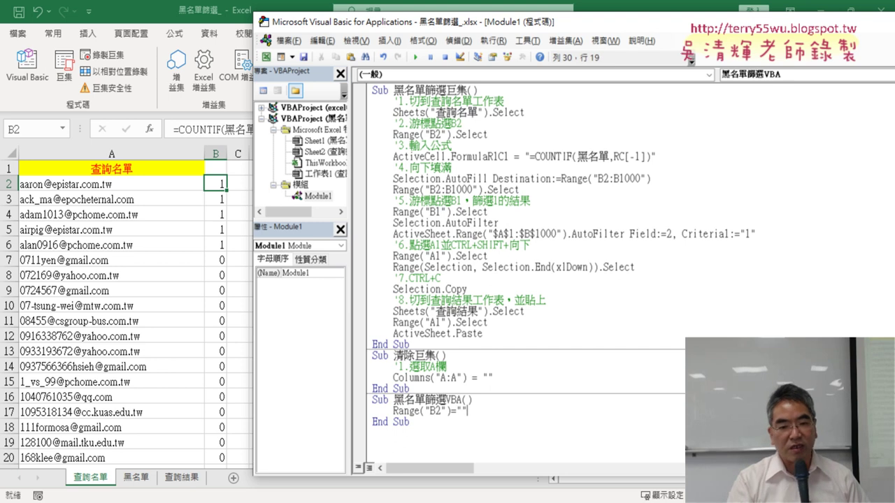
text(")
drag(465, 413, 458, 413)
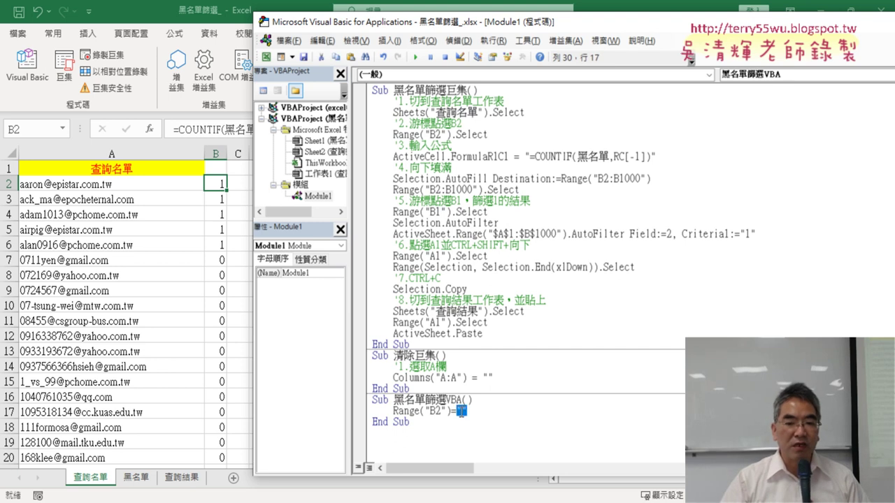
- Copy B2's =COUNTIF(黑名單,A2) formula from the sheet and paste it between the quotes
click(218, 184)
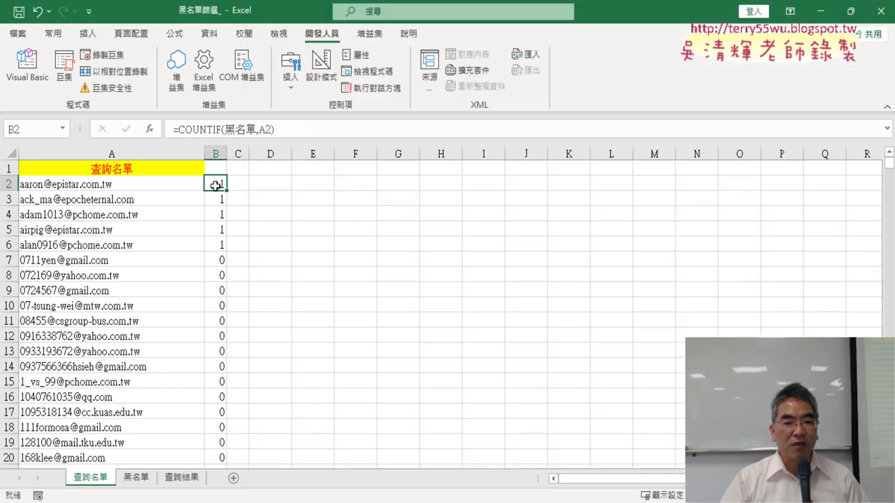
click(291, 128)
drag(291, 129, 174, 129)
right_click(232, 129)
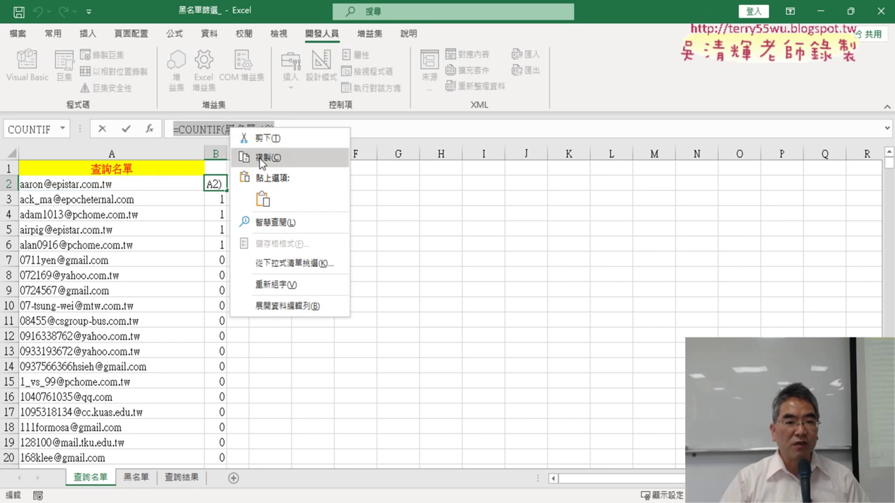
click(268, 153)
click(103, 130)
key(alt+Tab)
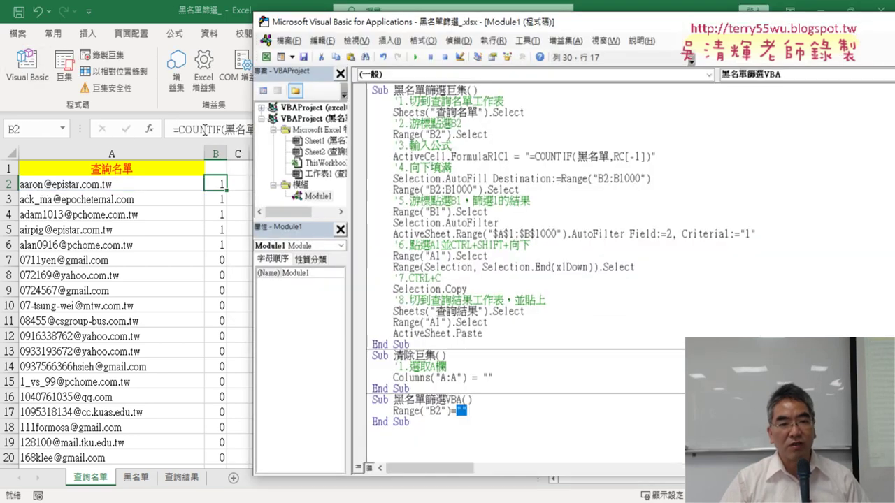
text("")
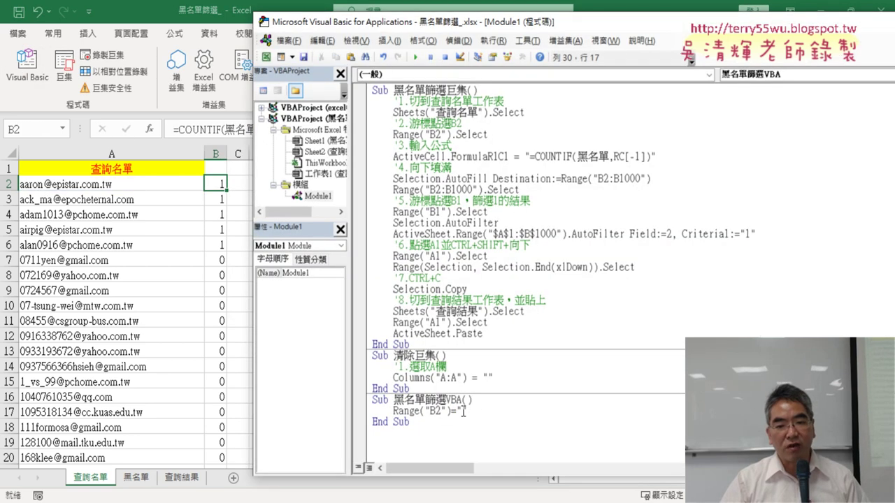
key(ctrl+v)
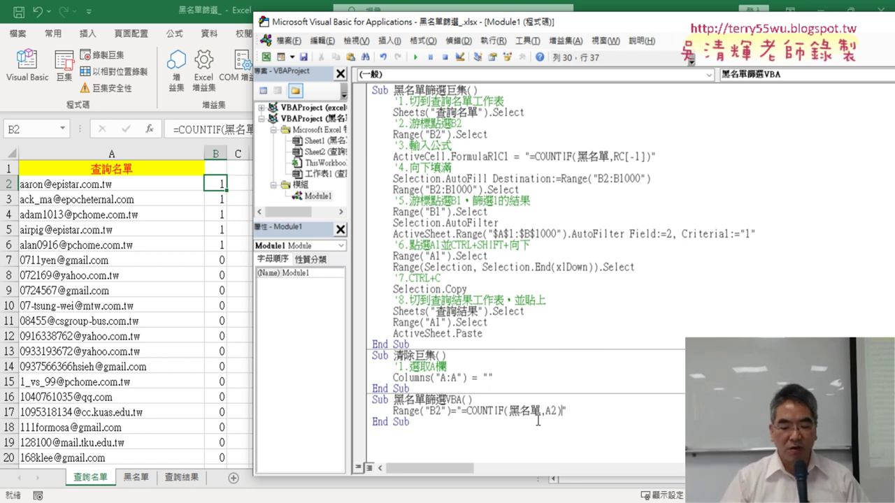
key(Return)
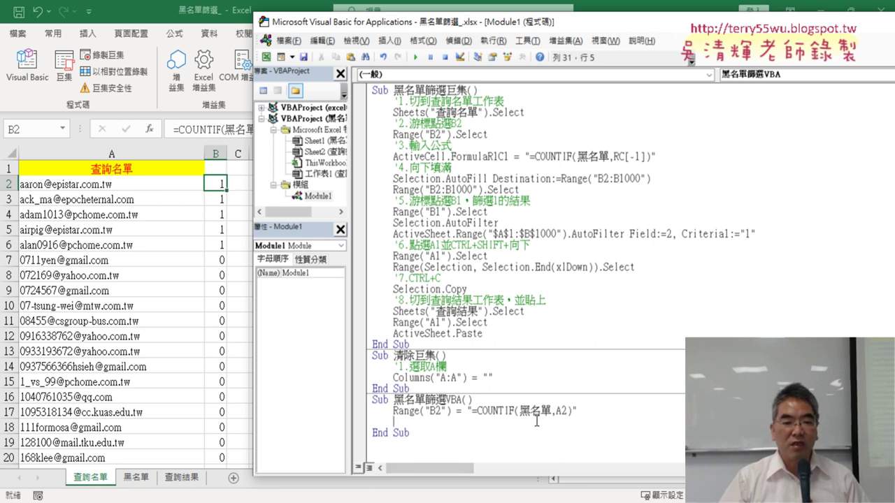
- Add a second line Range("B2").AutoFill using the IntelliSense suggestion
drag(393, 411, 451, 413)
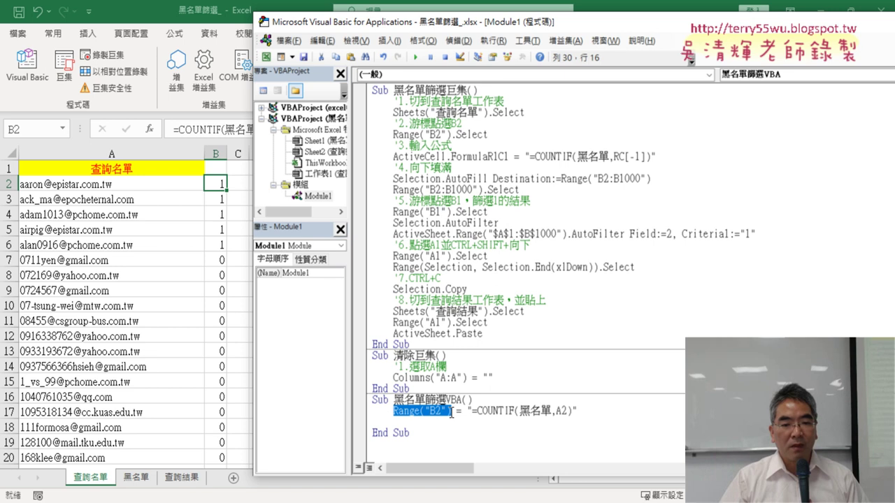
key(ctrl+c)
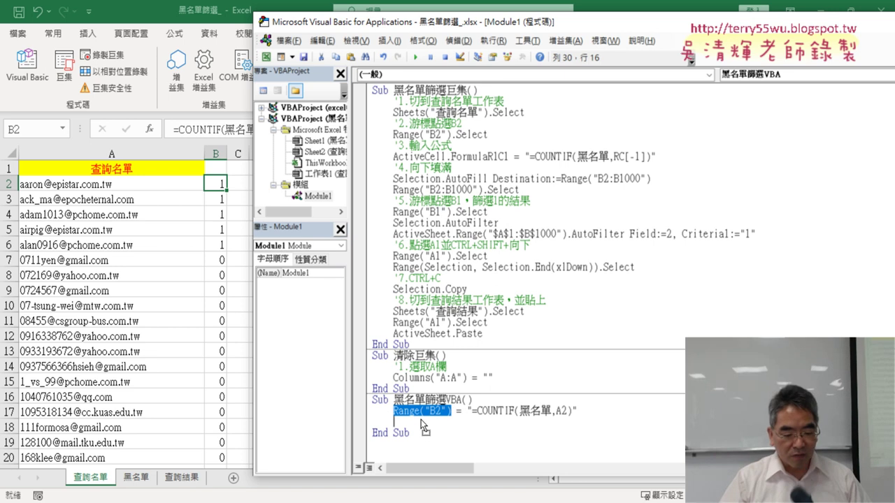
key(End)
key(Return)
key(ctrl+v)
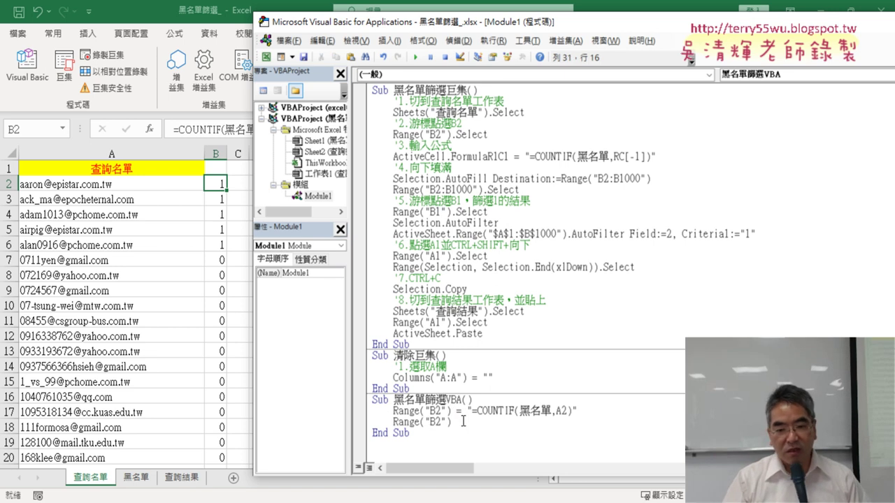
text(.a)
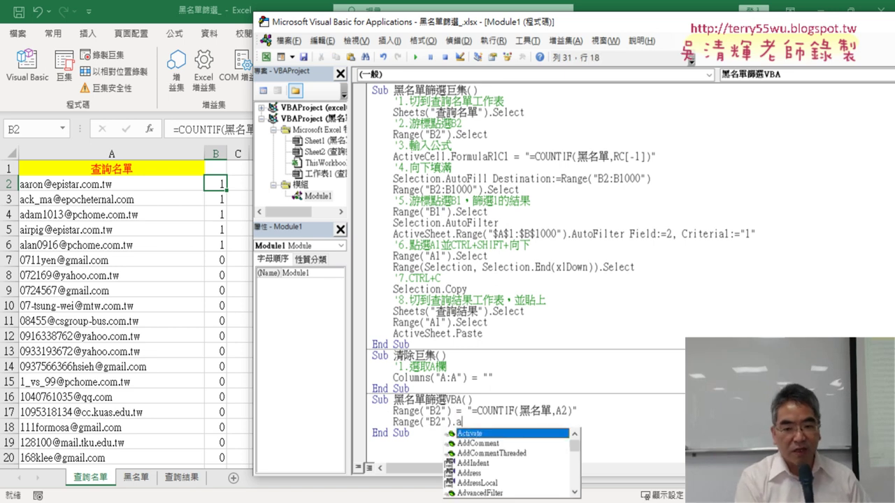
text(u)
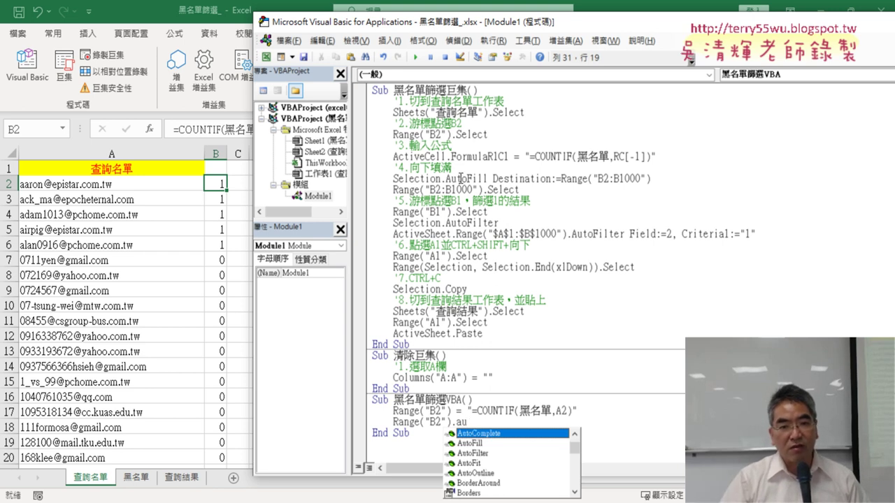
click(481, 447)
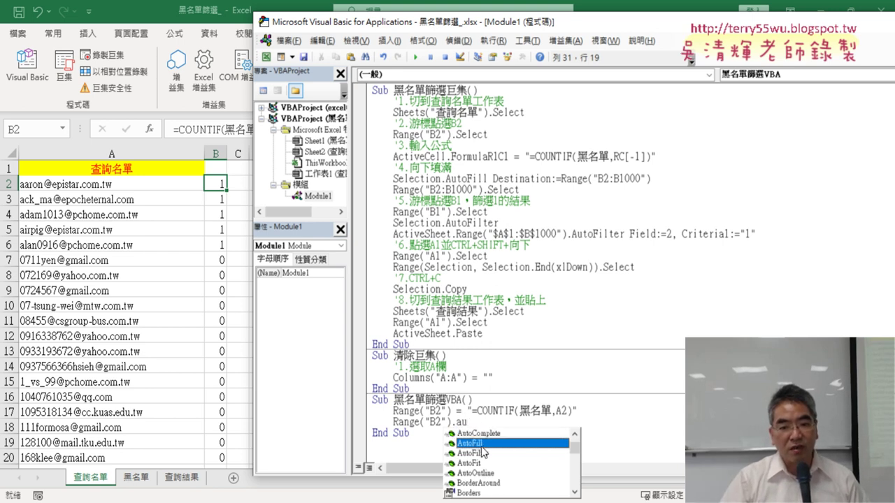
double_click(481, 446)
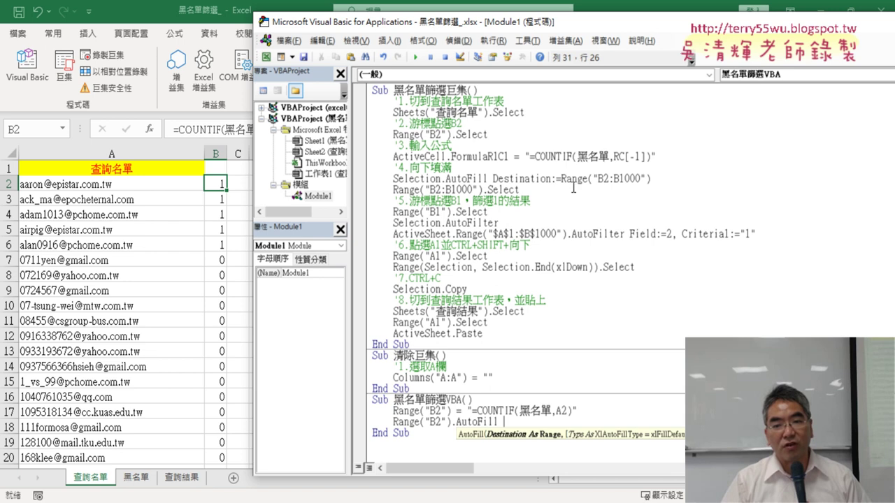
- Append Range("B2:B1000") from the first macro as the AutoFill destination
drag(561, 181, 494, 181)
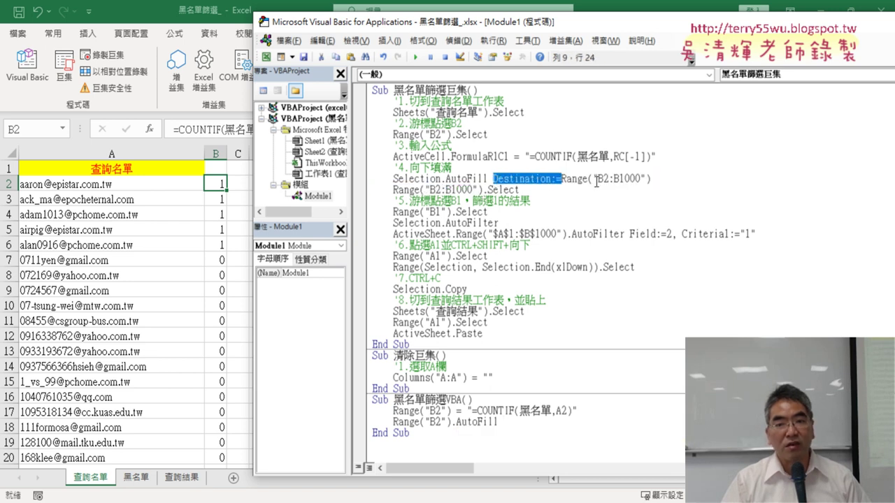
drag(651, 180, 559, 178)
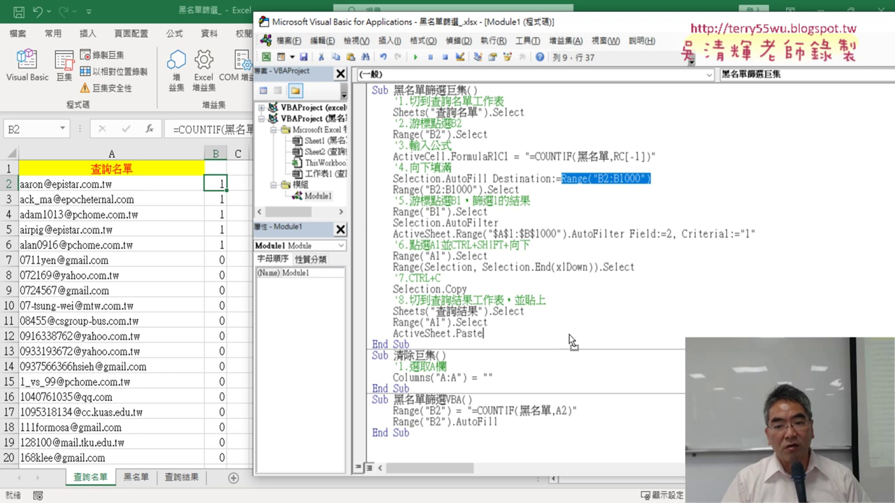
click(549, 423)
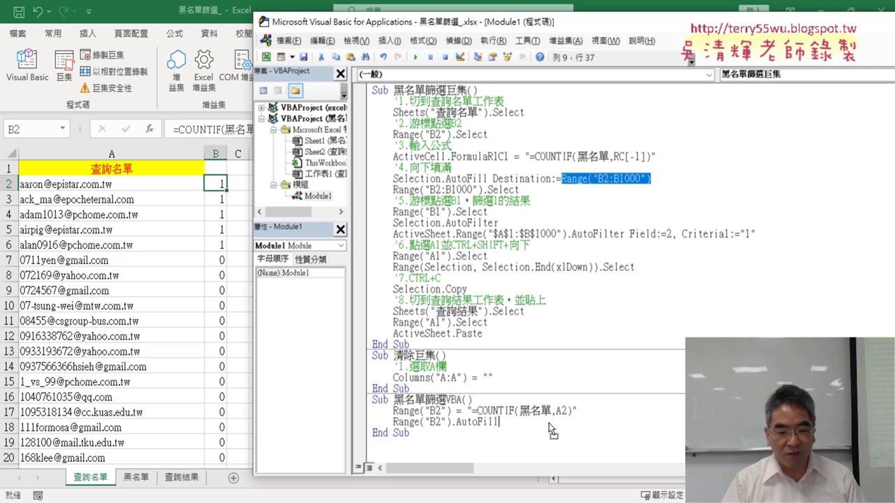
drag(549, 423, 549, 423)
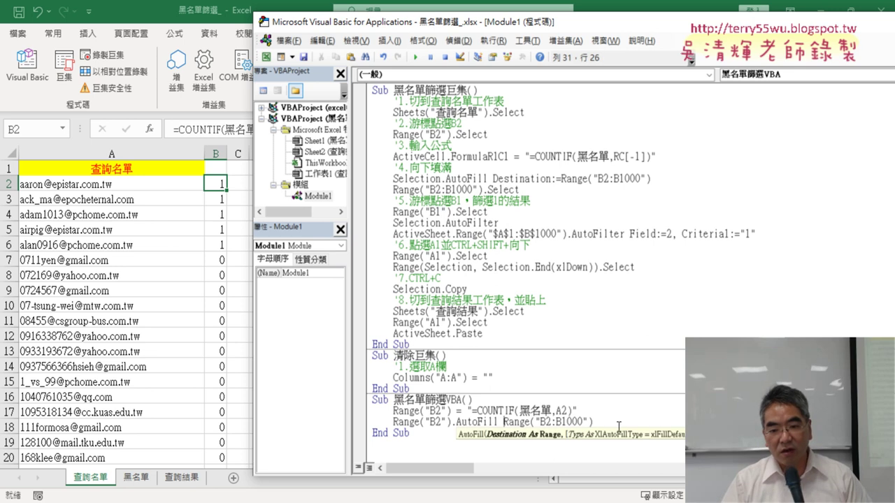
key(Up)
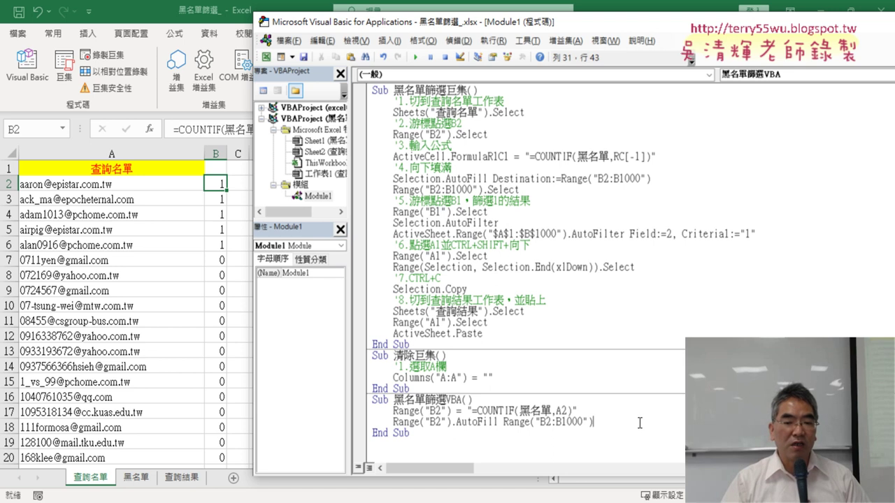
- Clear the existing formulas from B2:B1000 on 查詢名單 and return to the macro code
click(217, 184)
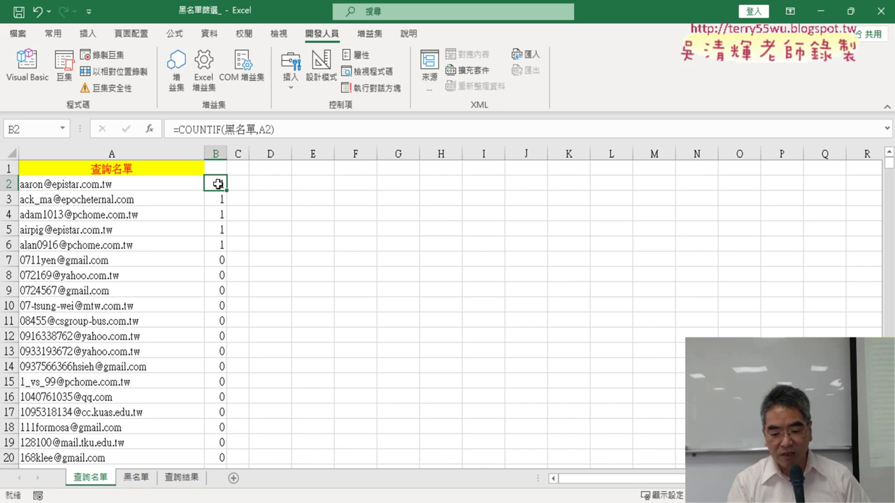
key(ctrl+shift+Down)
key(Delete)
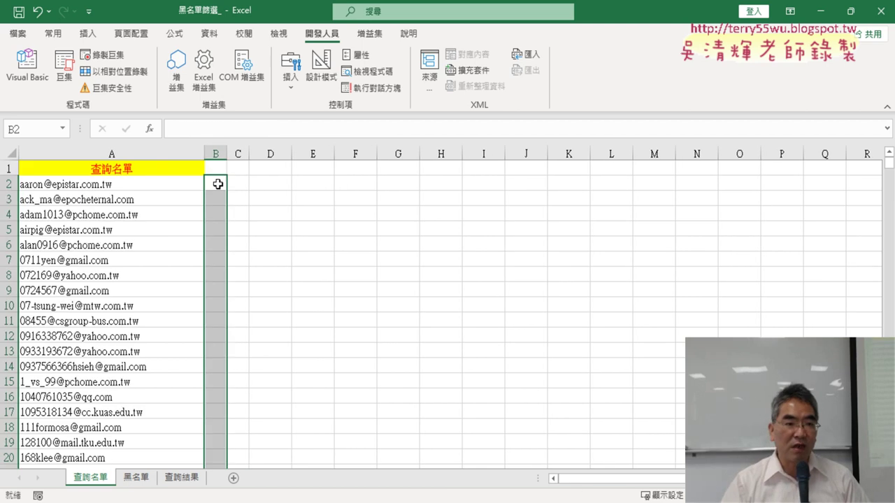
click(26, 67)
click(496, 411)
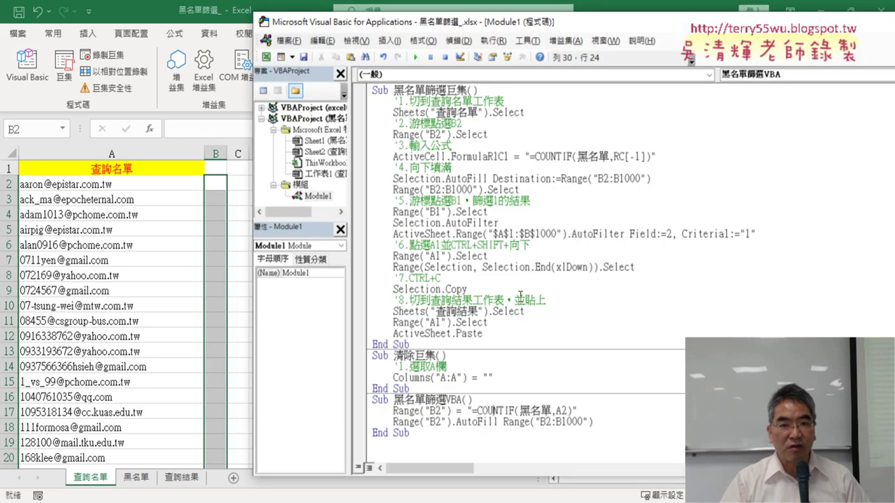
drag(516, 30, 553, 29)
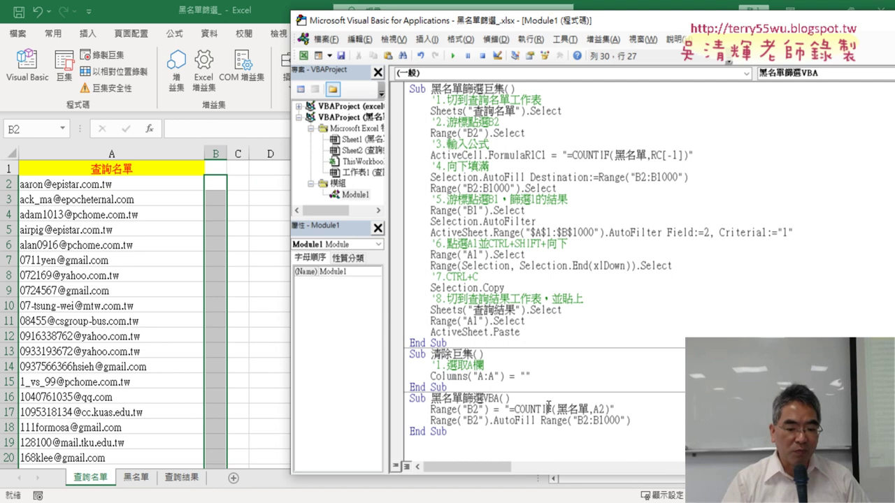
- Step through 黑名單篩選VBA with F8 until End Sub, filling column B with matches
key(F8)
key(F8)
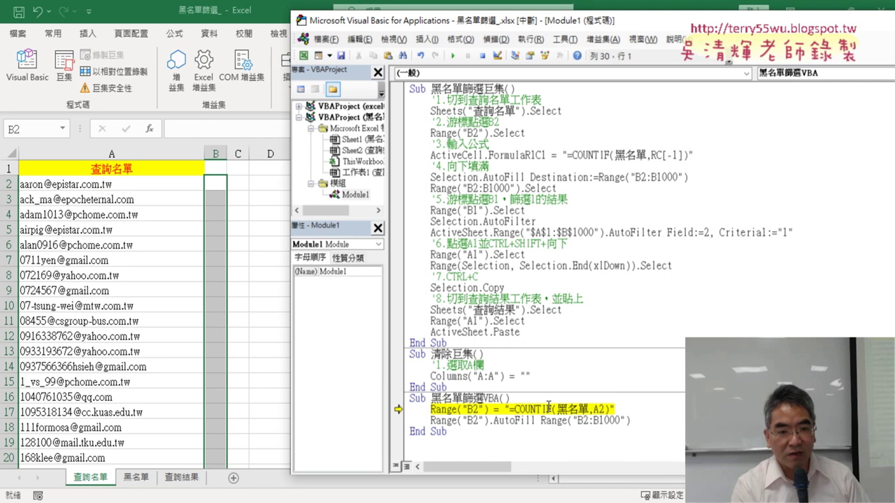
key(F8)
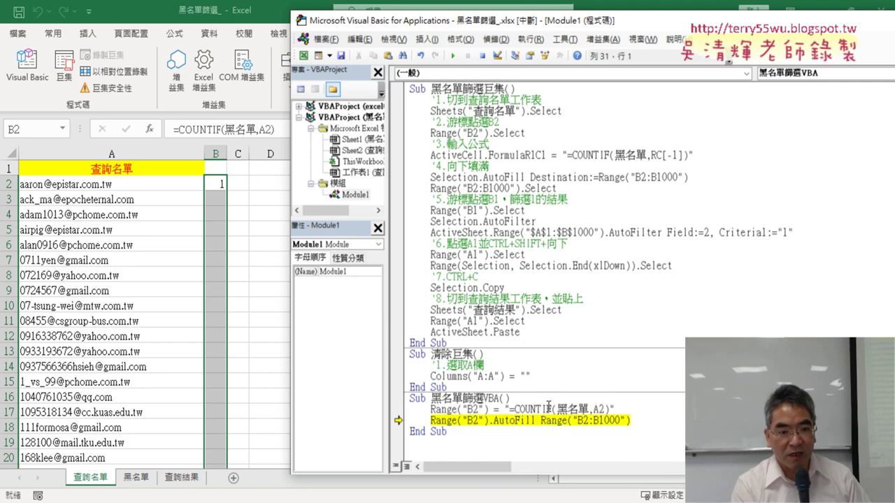
key(F8)
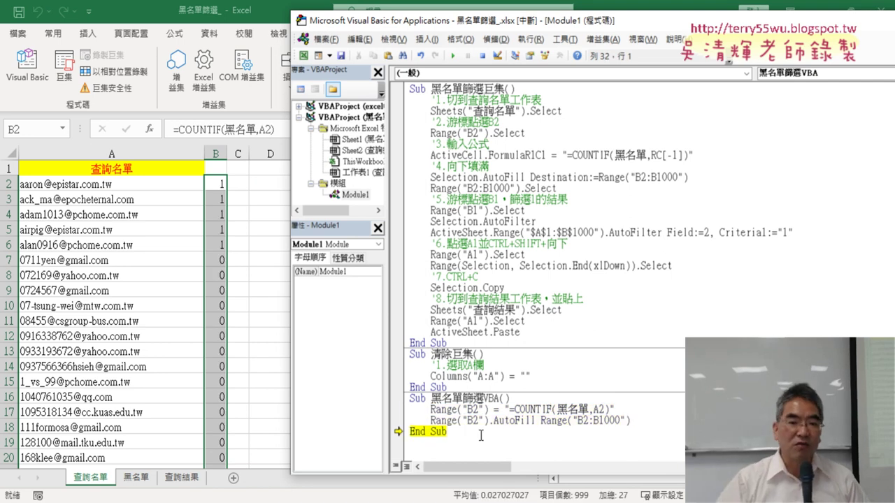
key(F8)
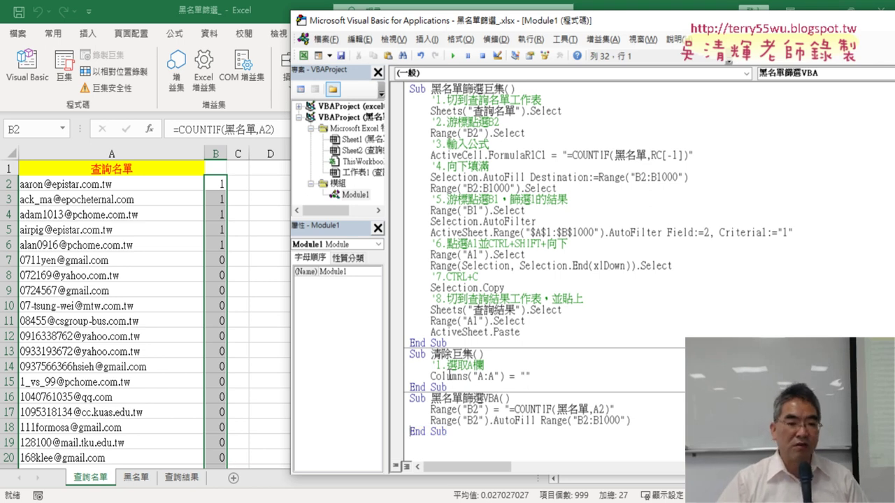
- Compare the 查詢名單 and 查詢結果 sheets, ending on 查詢結果
click(189, 481)
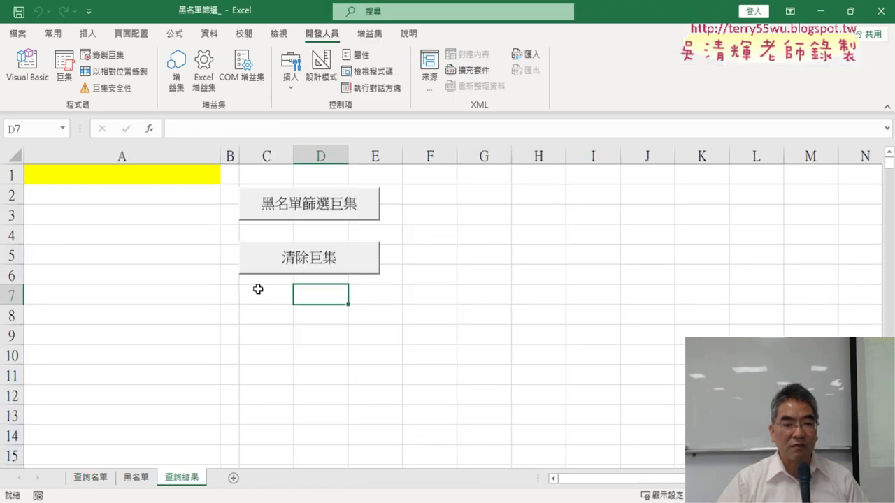
click(85, 482)
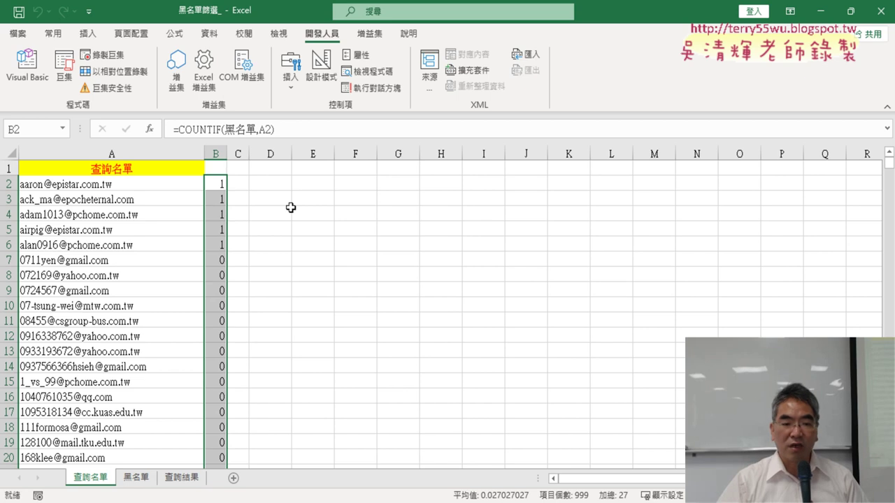
click(181, 480)
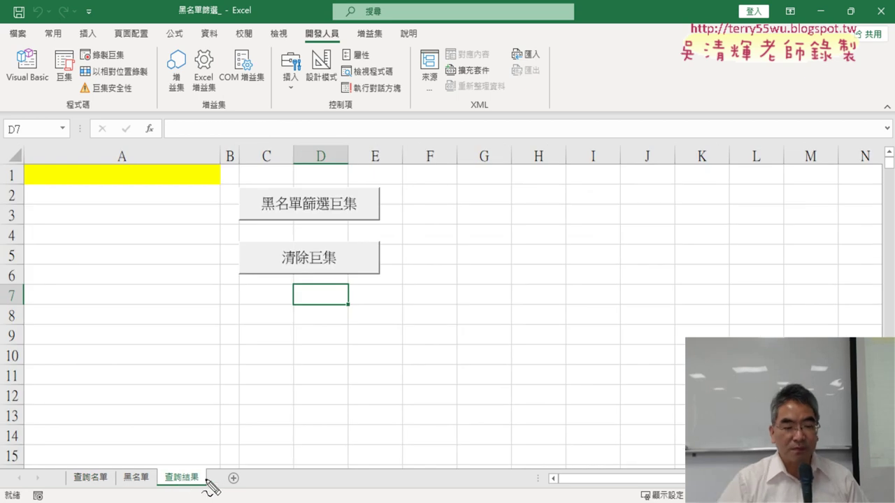
drag(183, 488, 197, 488)
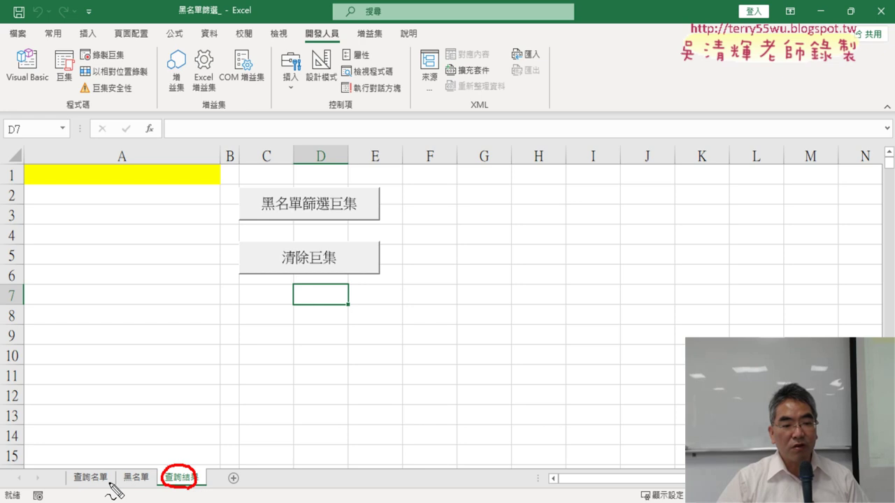
drag(108, 482, 105, 467)
mouse_move(189, 447)
mouse_down()
mouse_move(97, 459)
mouse_move(143, 445)
mouse_up()
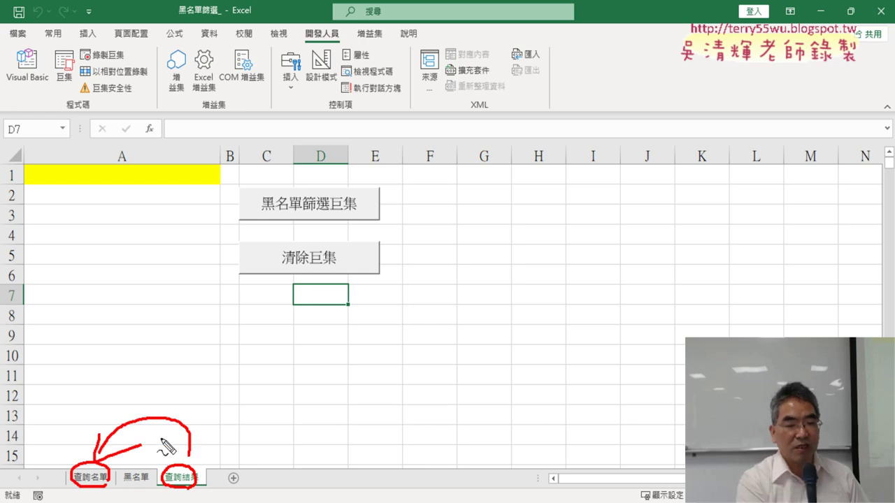
key(Escape)
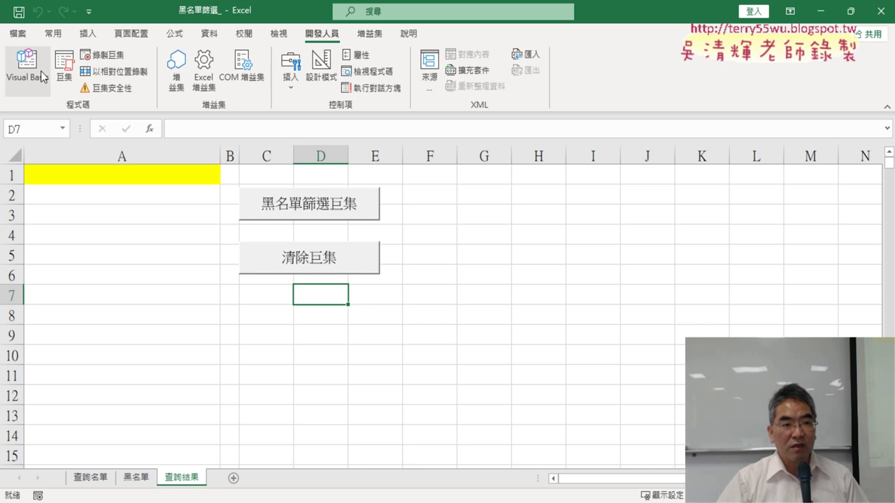
- Reopen the Visual Basic editor with the cursor inside 黑名單篩選VBA
click(42, 77)
click(524, 410)
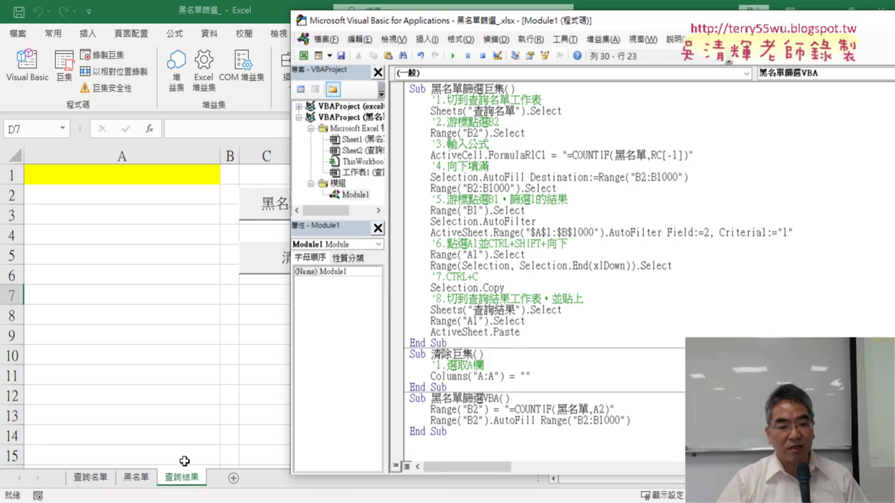
click(499, 410)
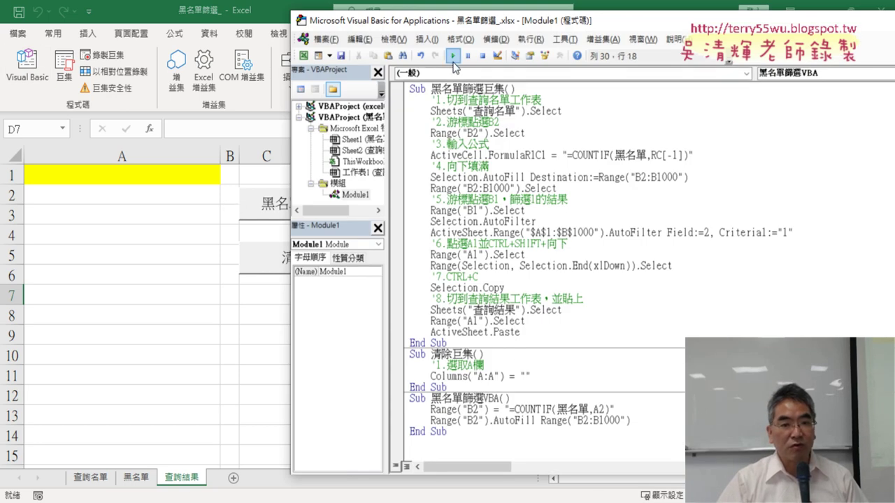
- Run 黑名單篩選VBA on 查詢結果, delete the resulting zeros in B2:B1000, and reopen the editor
click(453, 55)
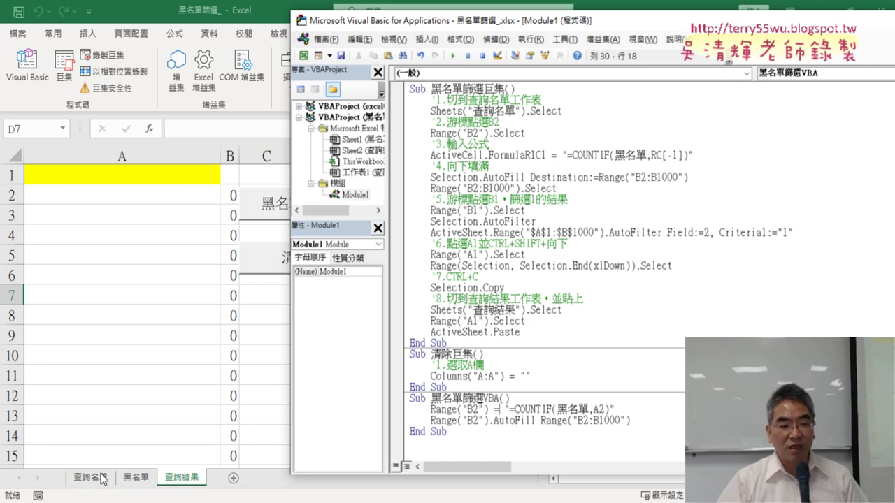
click(231, 194)
key(ctrl+shift+Down)
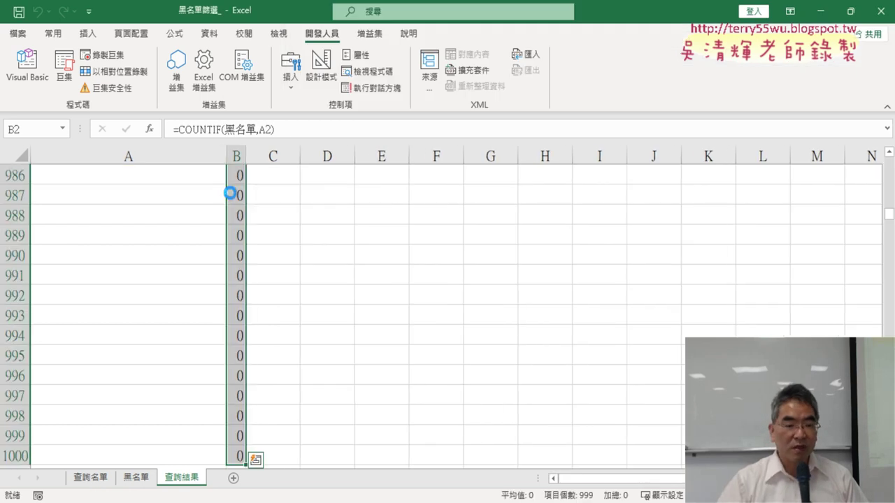
key(Delete)
key(ctrl+BackSpace)
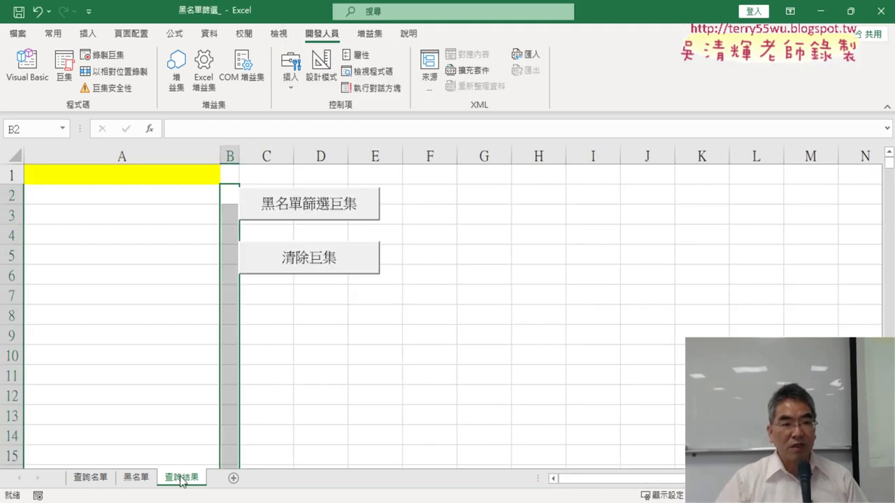
click(27, 66)
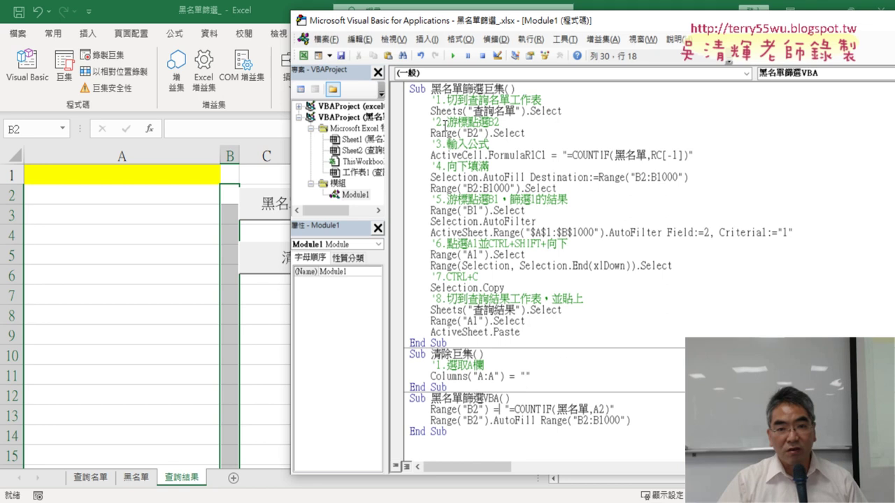
- Prefix both Range("B2") statements with Sheets("查詢名單"). copied from line 3
drag(430, 111, 530, 110)
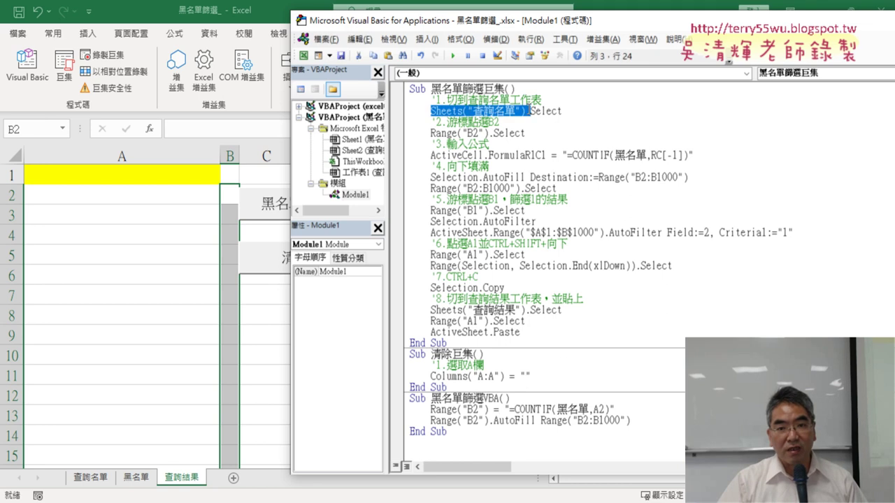
click(431, 410)
text(Sheets("查詢名單").)
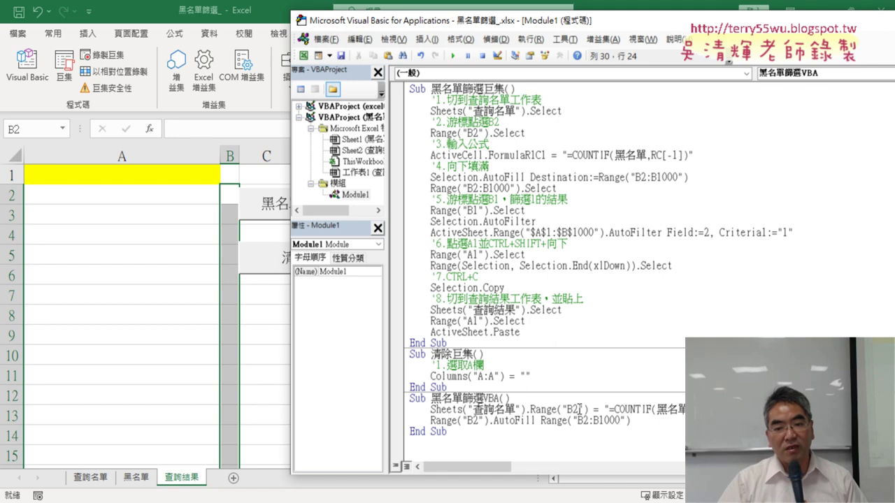
key(shift+Left)
key(shift+Left)
key(shift+Left)
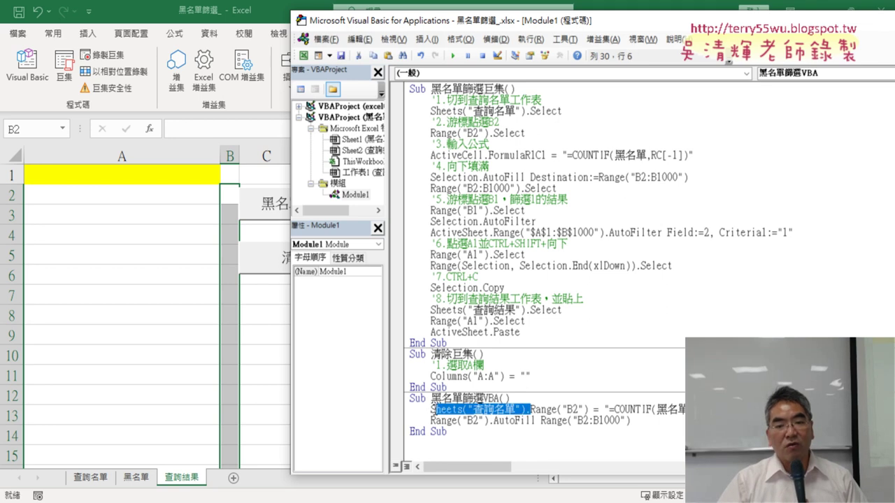
key(shift+Left)
key(ctrl+c)
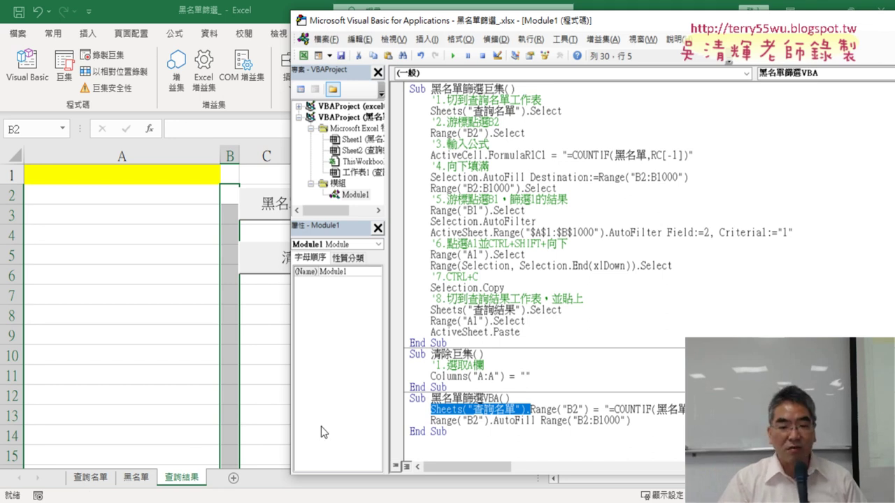
click(431, 423)
key(ctrl+v)
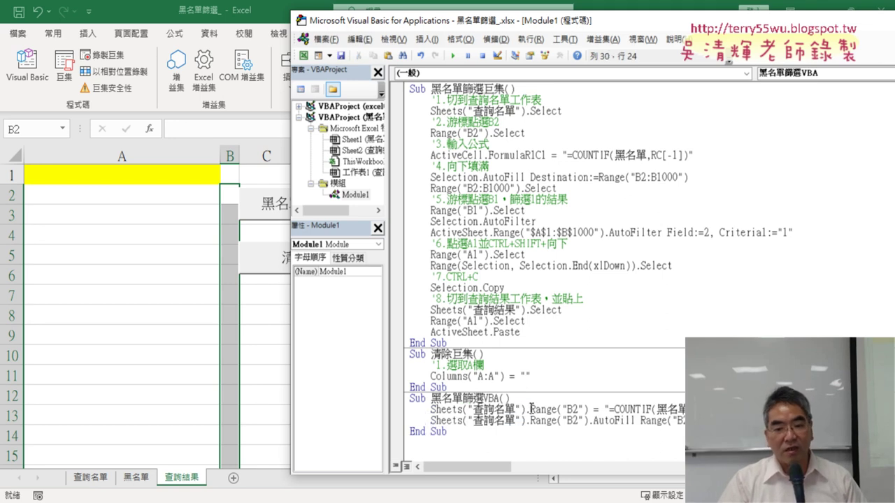
drag(531, 409, 434, 409)
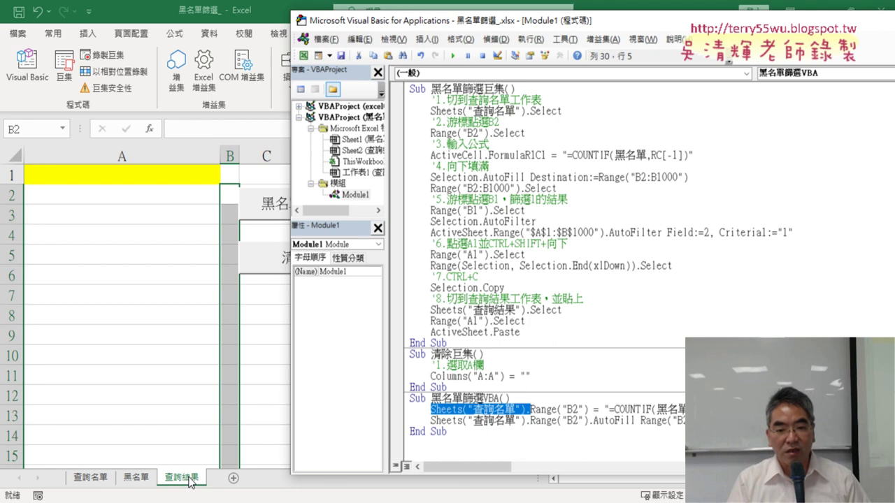
- Insert an indented comment '1.COUNTIF查詢 under the Sub 黑名單篩選VBA() header
click(527, 397)
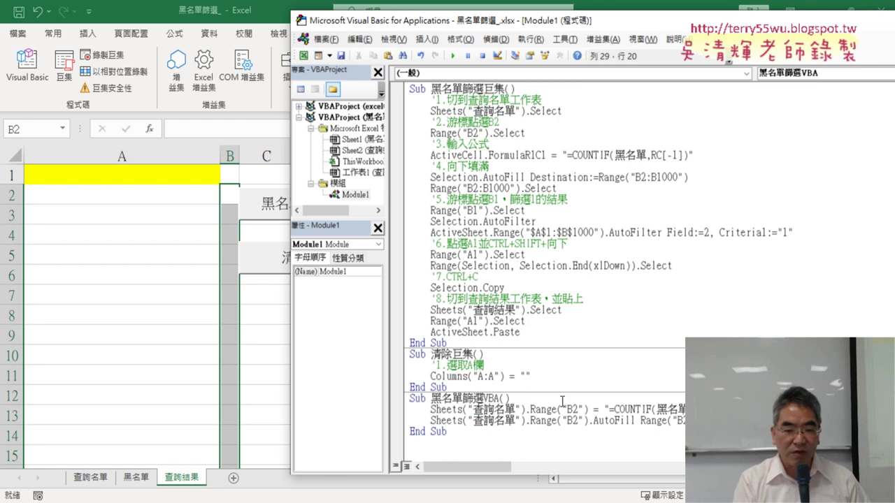
key(Return)
key(Tab)
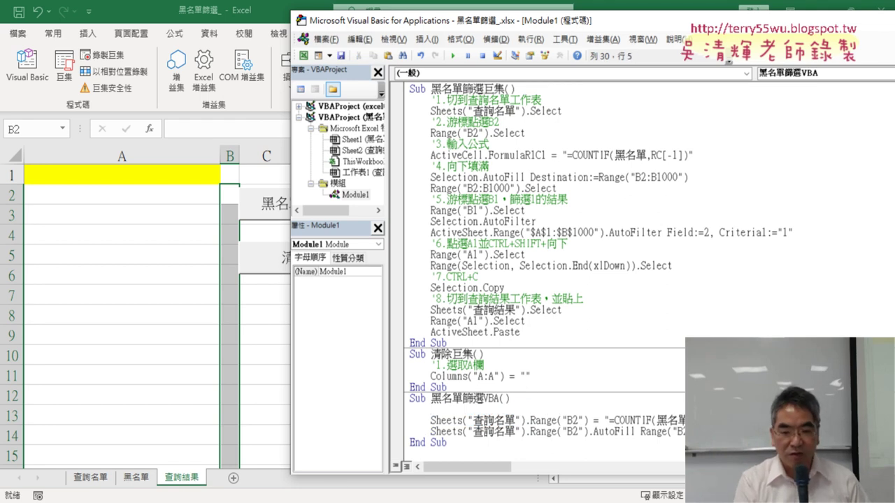
text(ㄅ)
key(BackSpace)
text(')
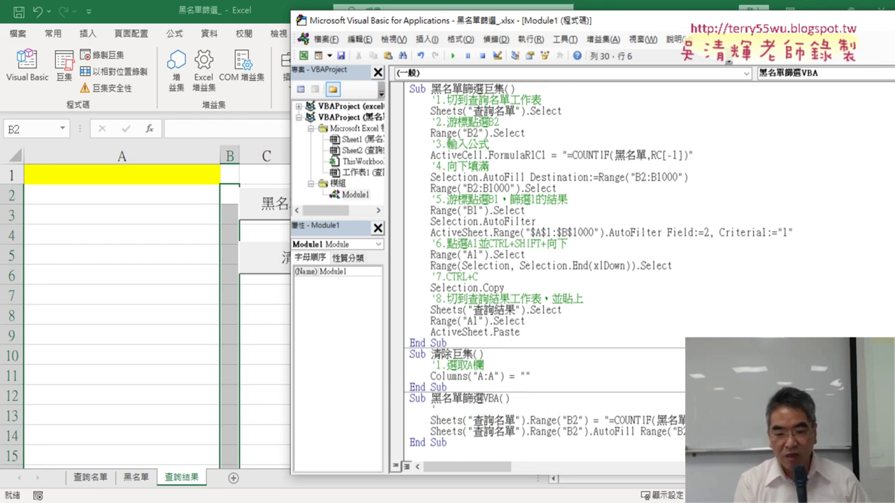
text(1.)
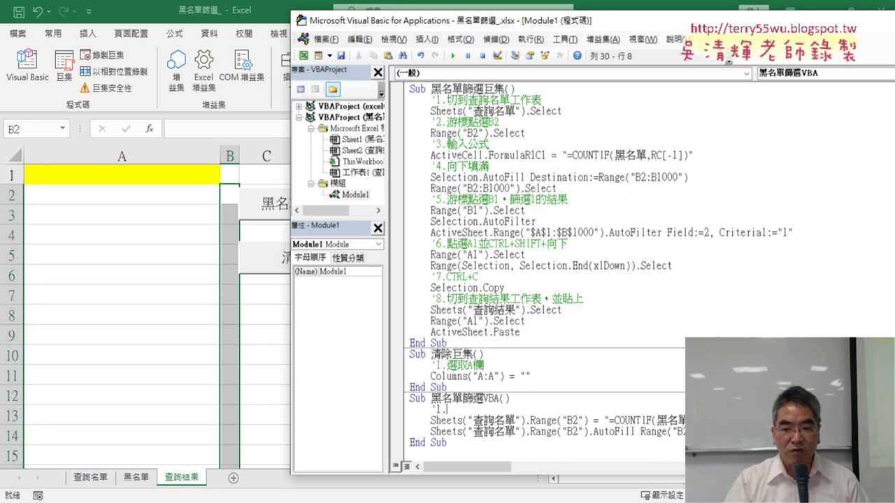
drag(653, 421, 615, 421)
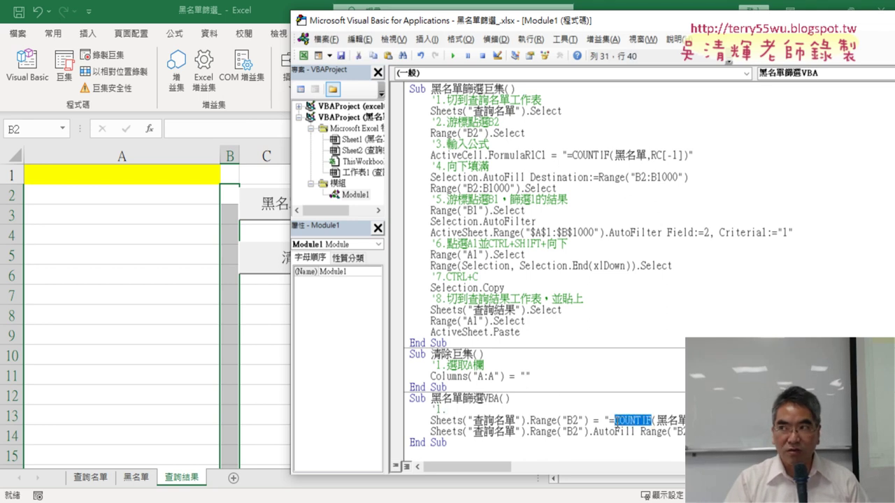
key(ctrl+c)
click(491, 409)
key(ctrl+v)
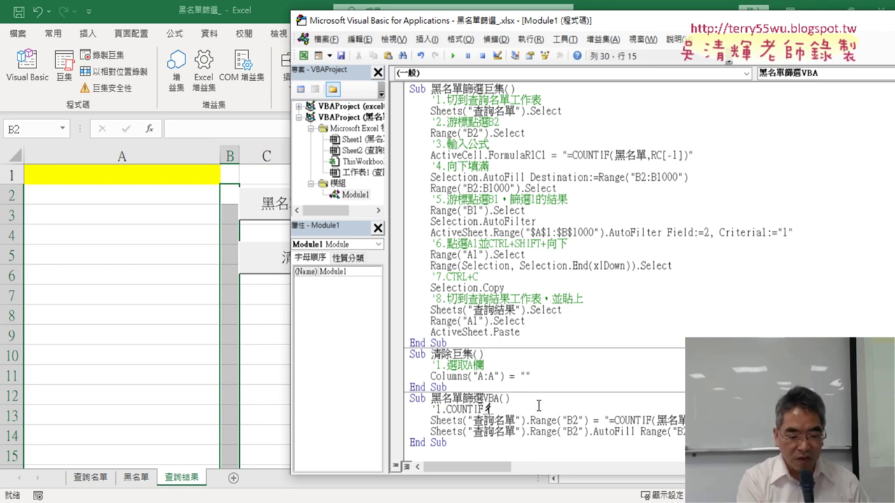
text(查)
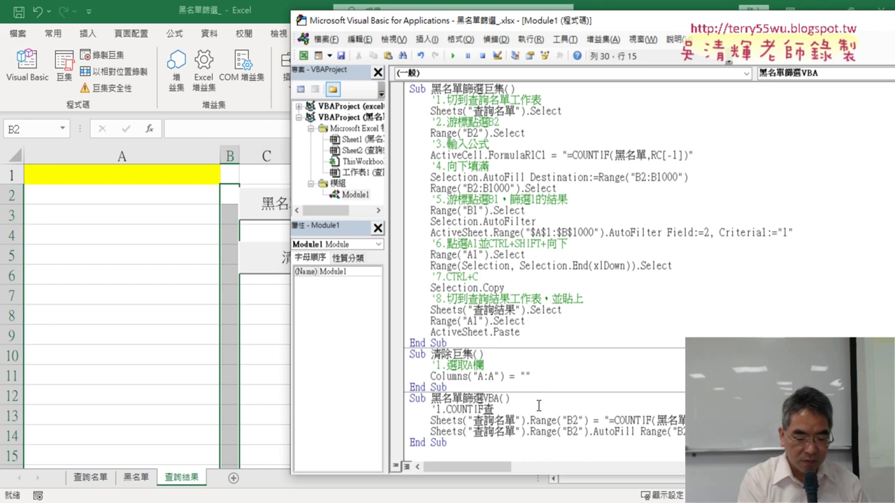
text(詢)
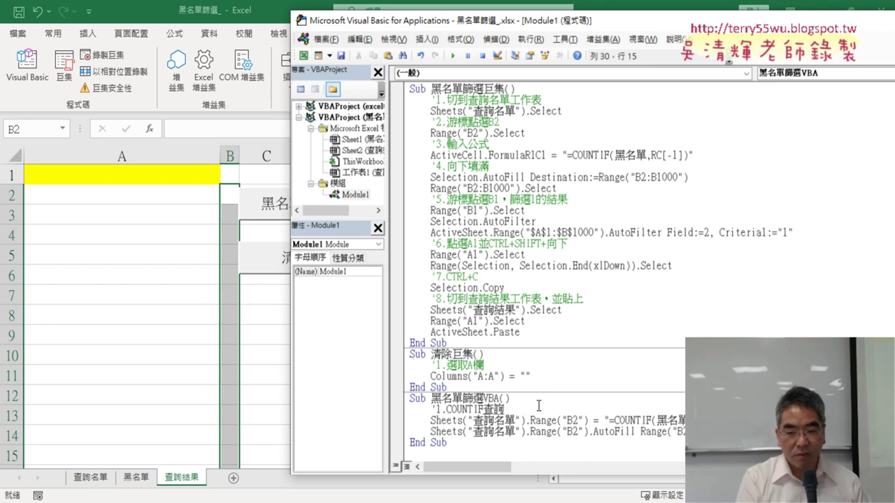
key(Return)
- Add a '2.篩選 comment line after the AutoFill statement
key(Down)
key(Down)
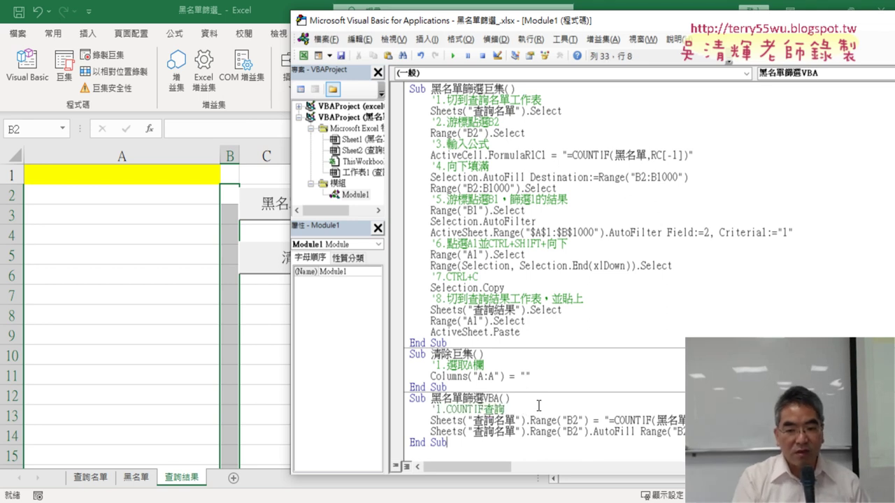
key(Return)
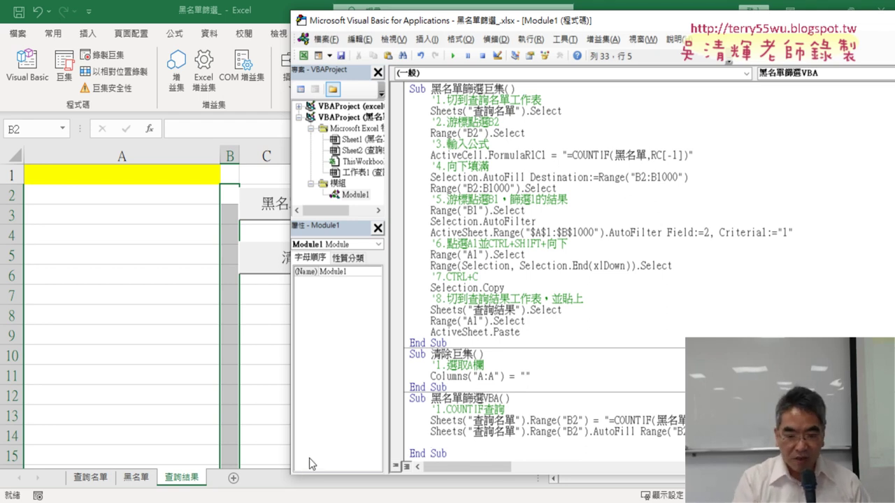
text('2.)
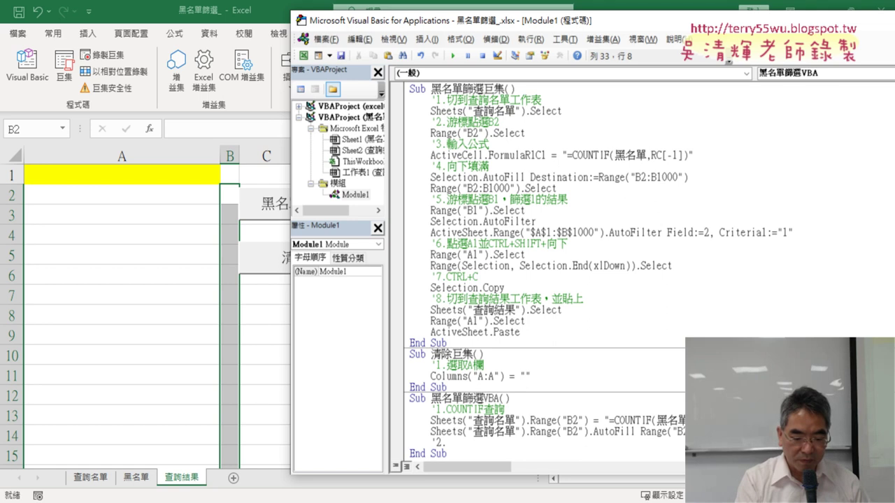
text(篩)
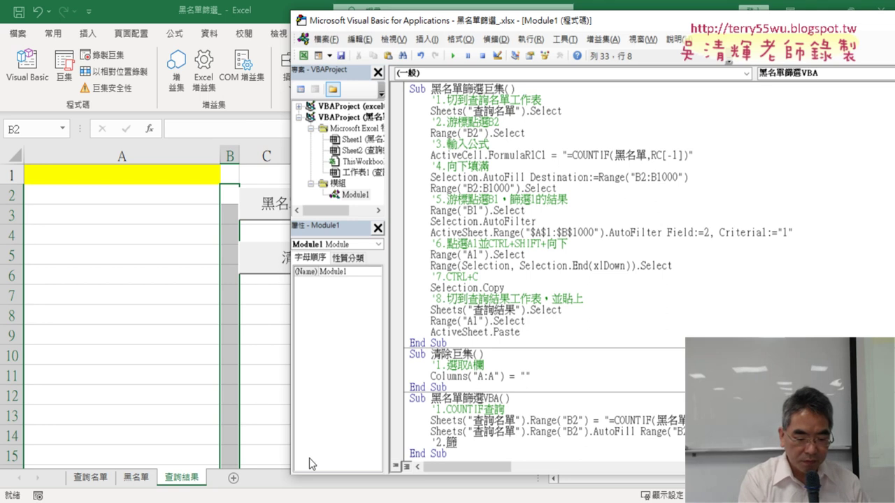
text(選)
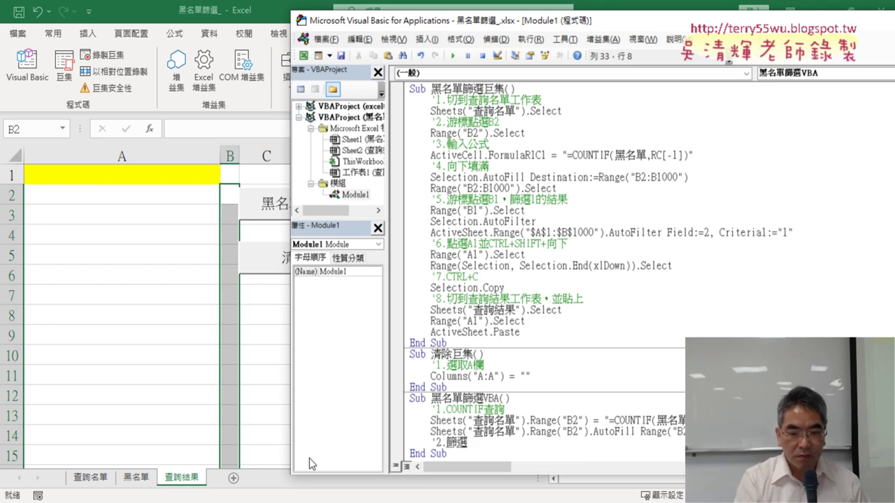
key(Return)
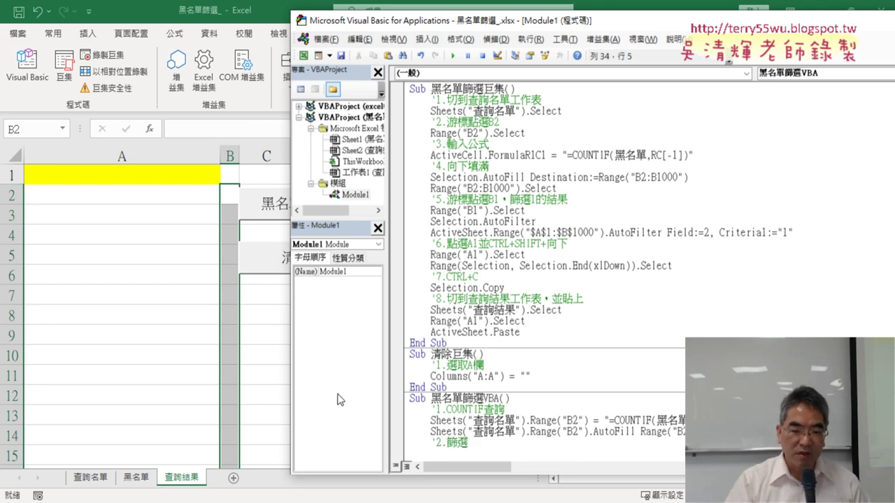
- Review column B of 查詢名單 and the Data tab's filter commands, then return to the VBA editor
click(98, 481)
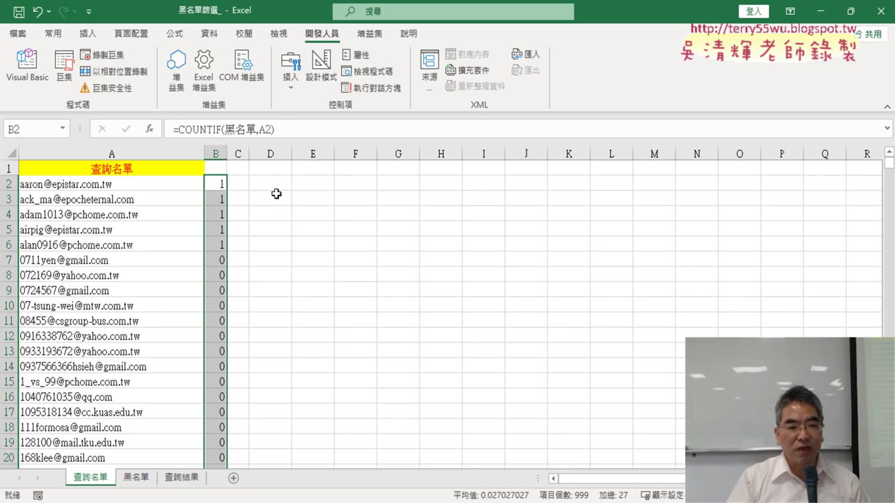
drag(216, 169, 216, 351)
click(216, 169)
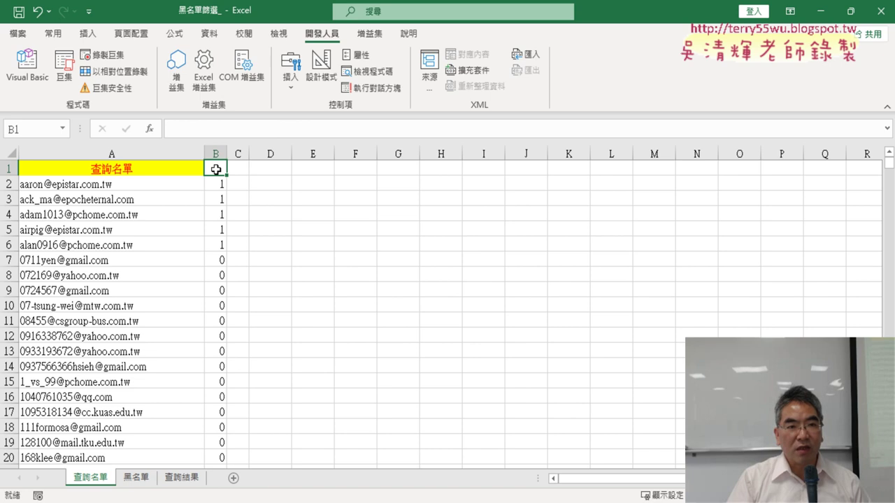
click(209, 33)
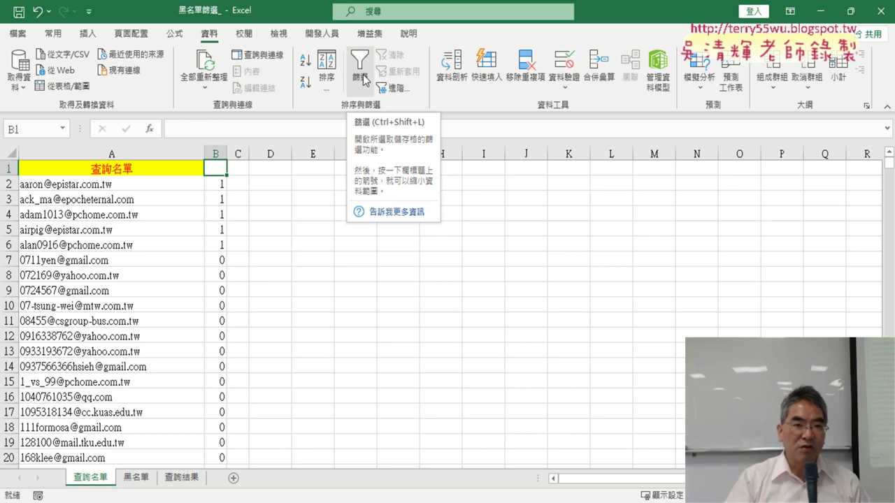
click(322, 34)
click(23, 78)
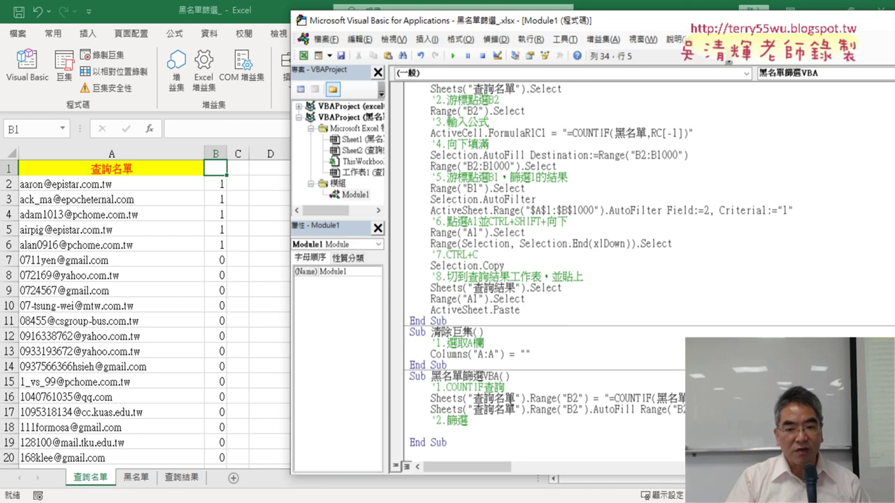
- Copy Range("B2") to the new line, change it to Range("B1") and append .AutoFilter
drag(531, 413, 590, 411)
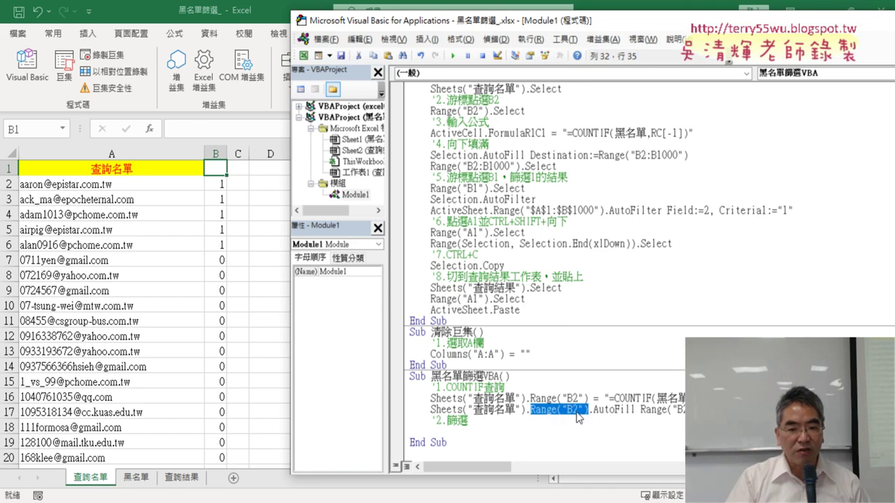
key(ctrl+c)
click(489, 431)
key(ctrl+v)
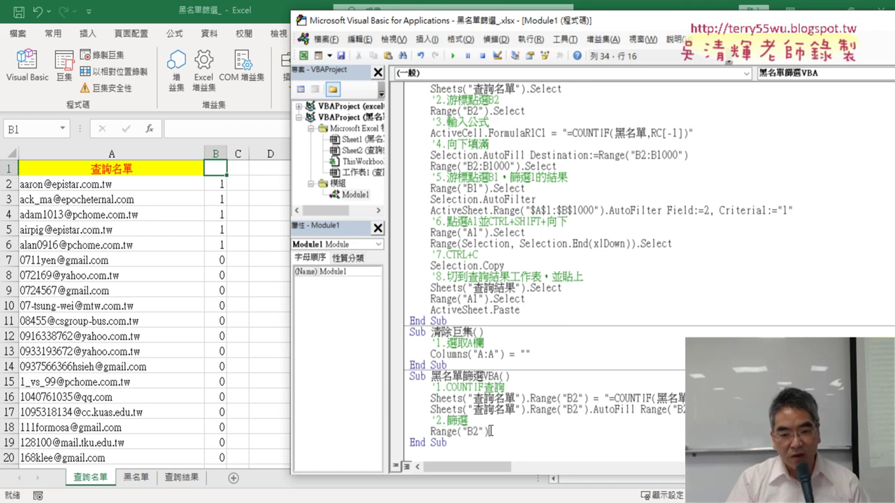
drag(479, 431, 473, 430)
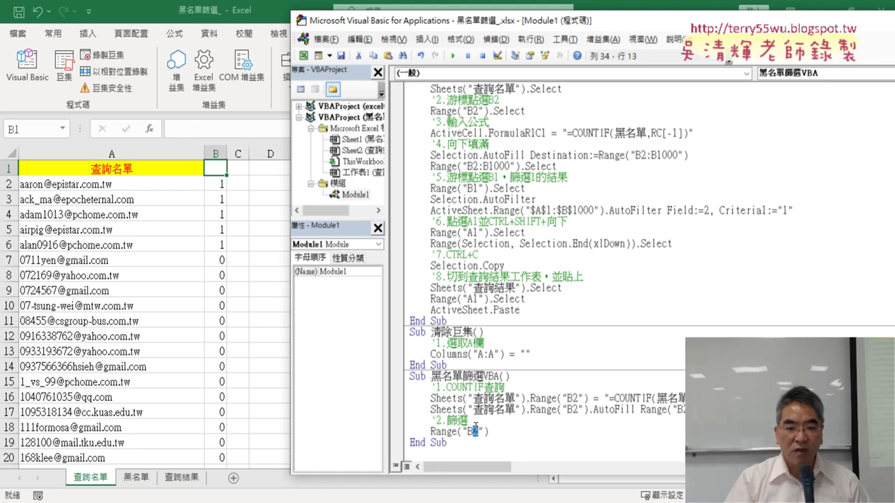
text(1)
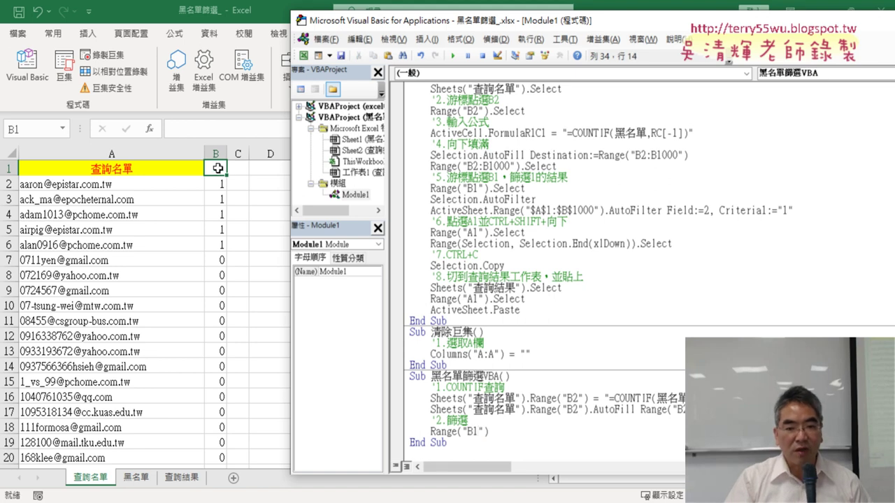
click(503, 432)
text(.)
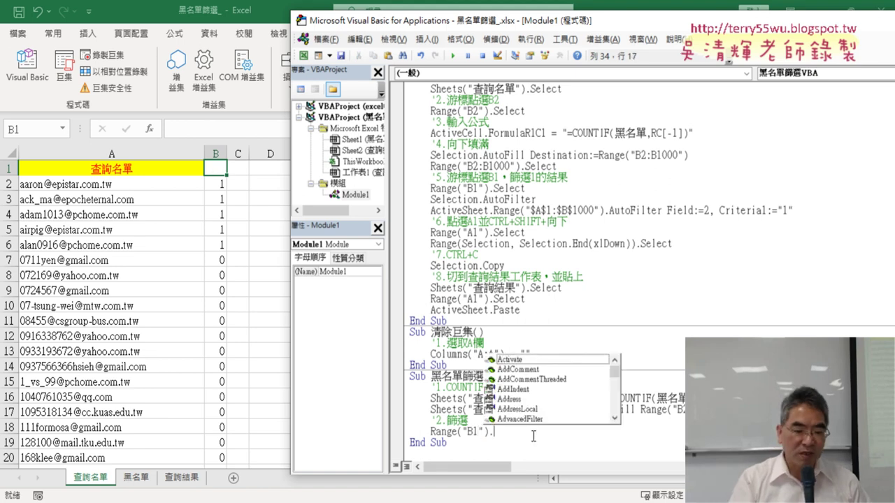
text(A)
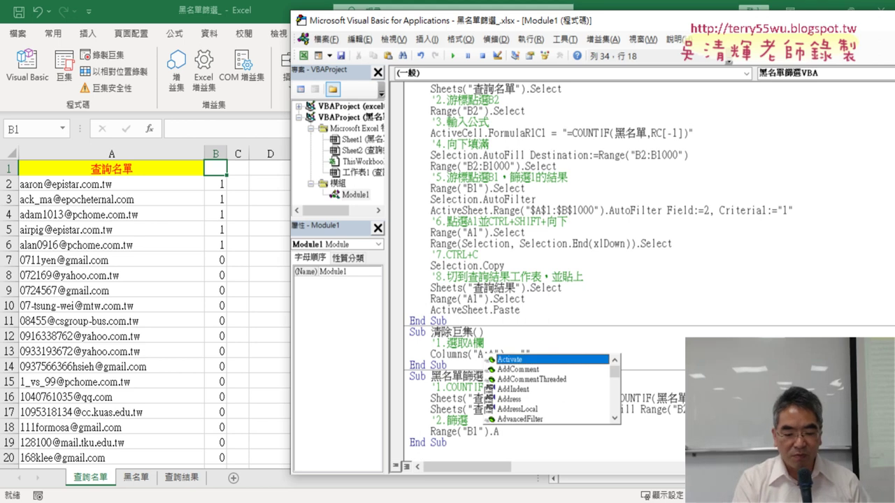
text(ㄩ)
key(BackSpace)
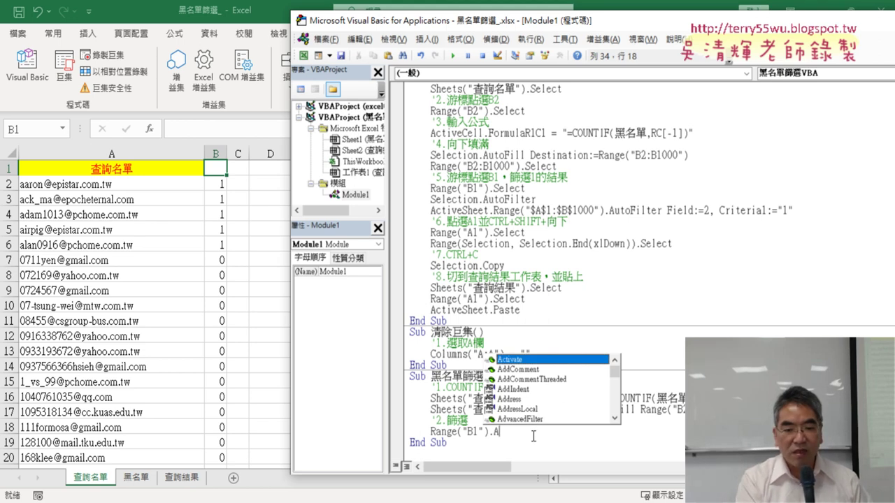
text(u)
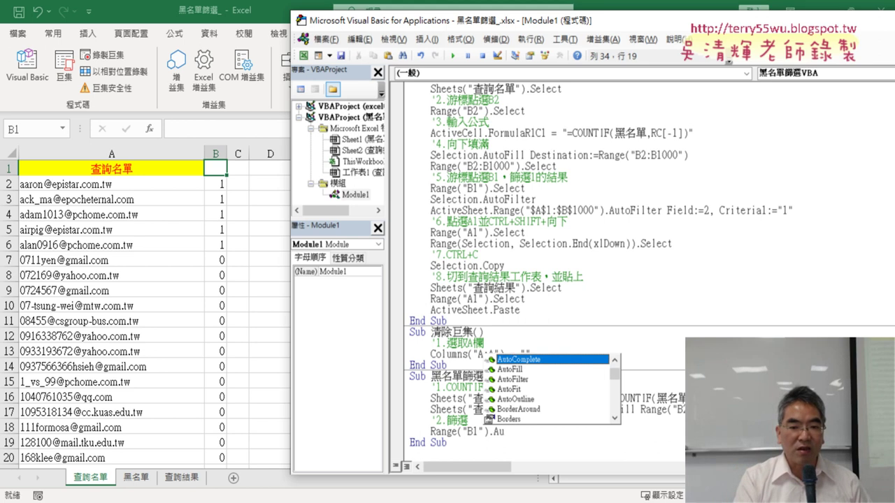
key(Down)
key(Down)
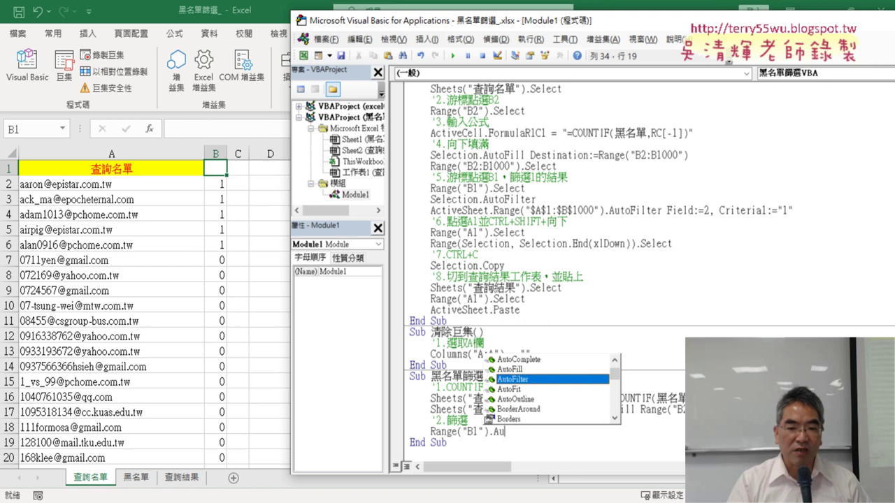
double_click(529, 382)
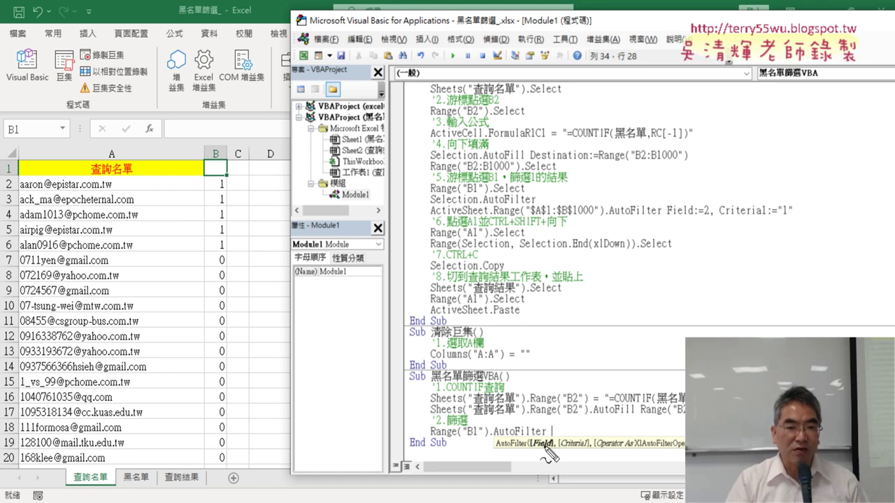
- Give the AutoFilter the arguments 2,"1" so field 2 keeps only matches
drag(106, 87, 106, 136)
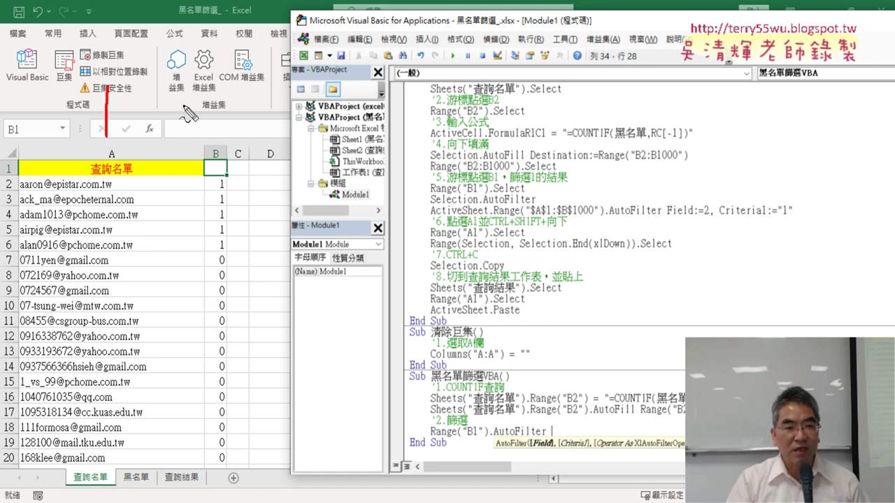
mouse_move(198, 98)
mouse_down()
mouse_move(201, 117)
mouse_move(221, 116)
mouse_up()
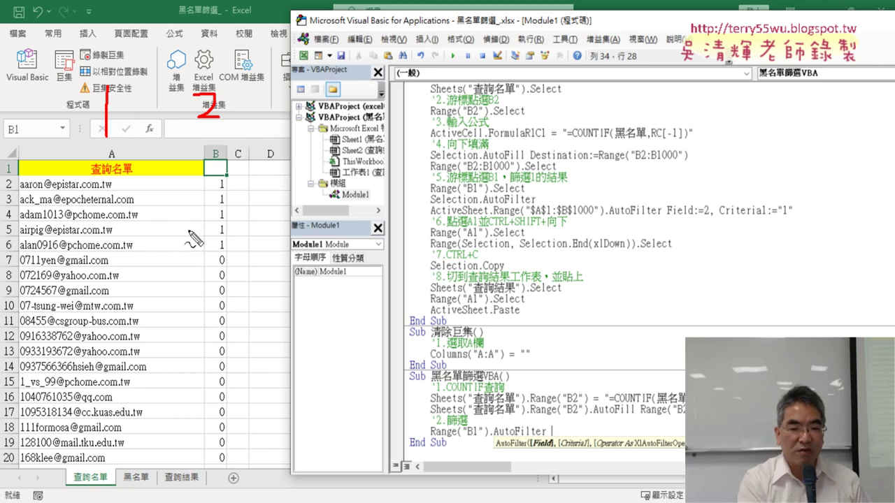
key(Escape)
text(2)
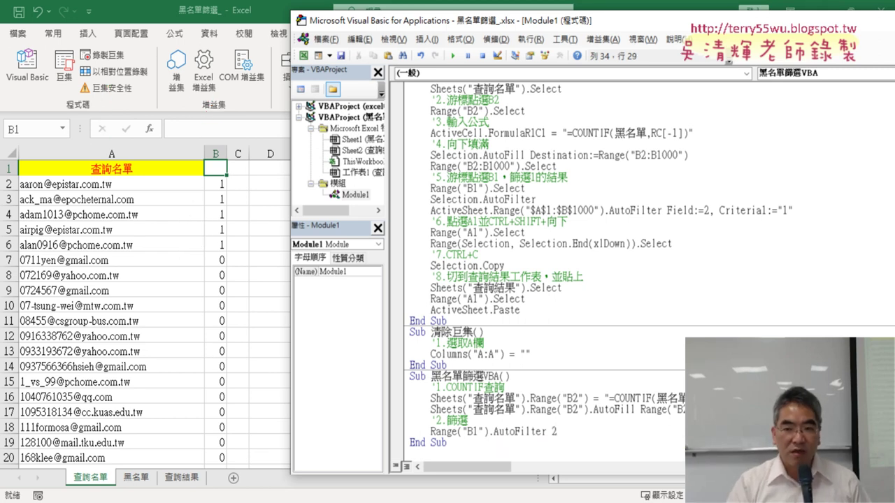
text(,)
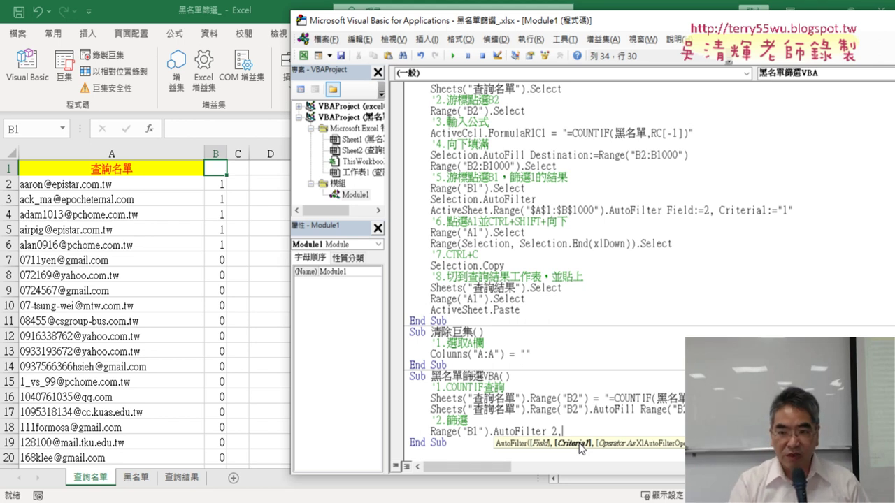
text(1)
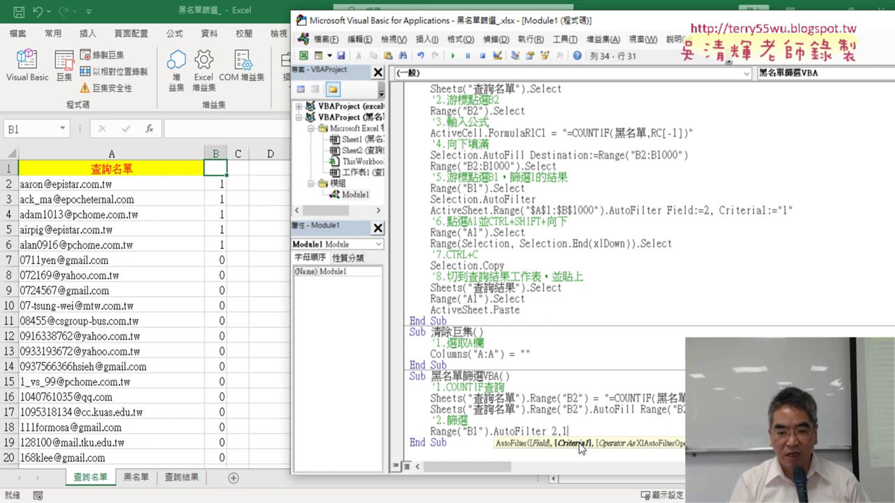
key(Left)
text("1)
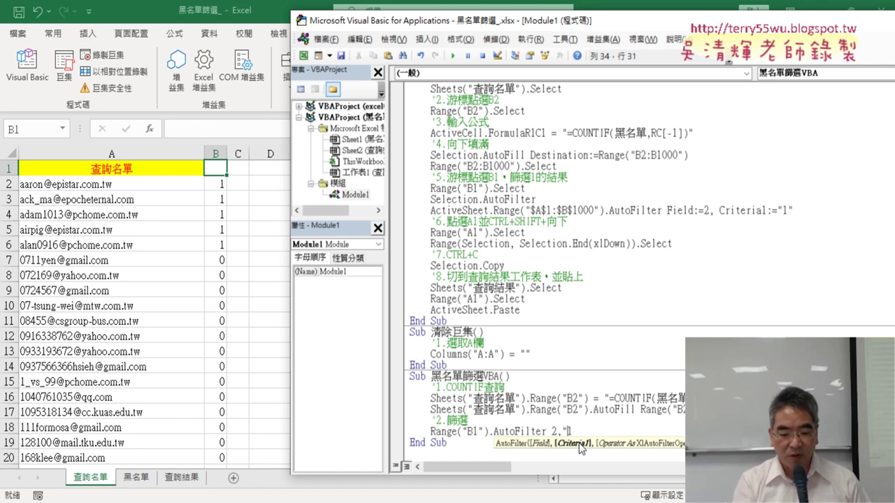
text(")
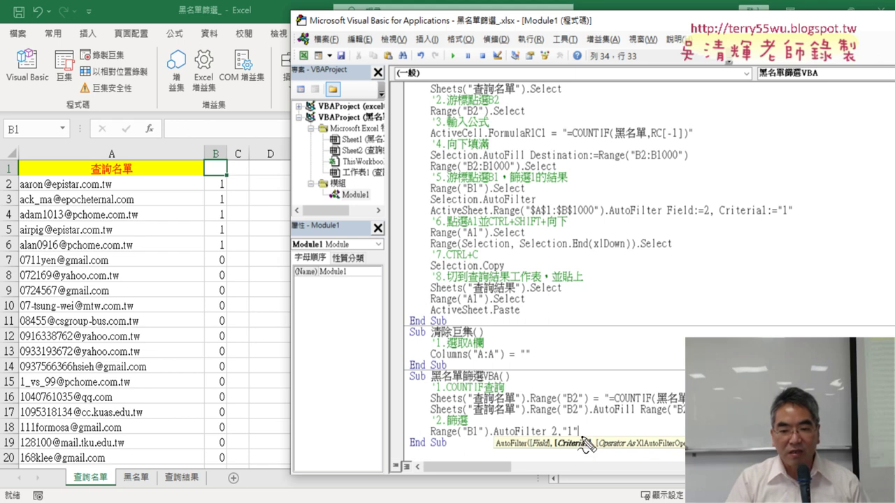
- Compare the 2,"1" arguments with Field:= and Criteria in the recorded macro
drag(580, 440, 551, 440)
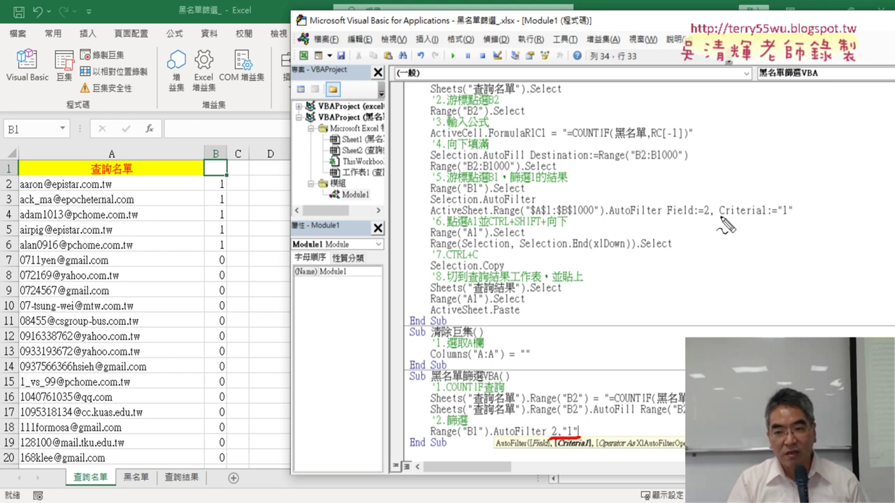
drag(801, 221, 659, 218)
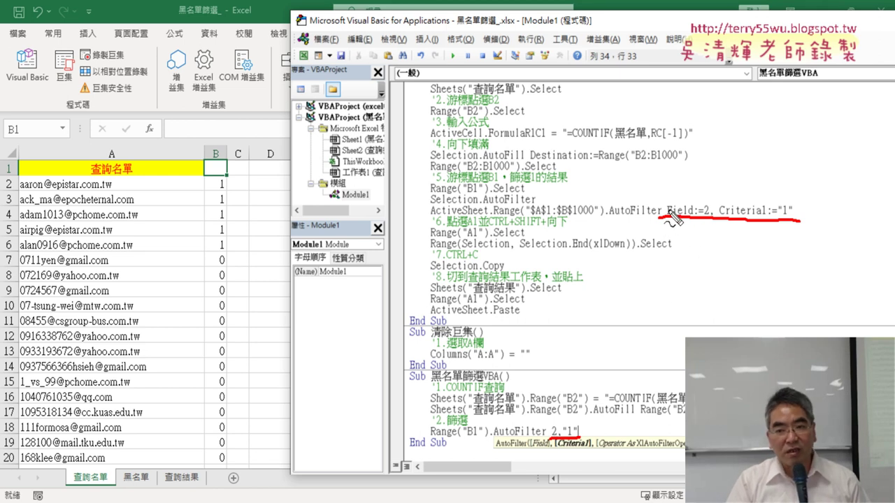
drag(666, 210, 776, 212)
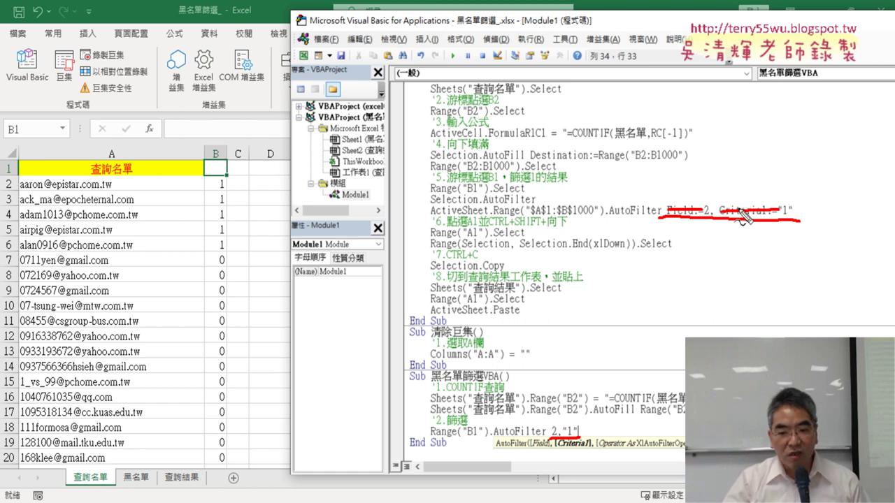
drag(533, 451, 591, 451)
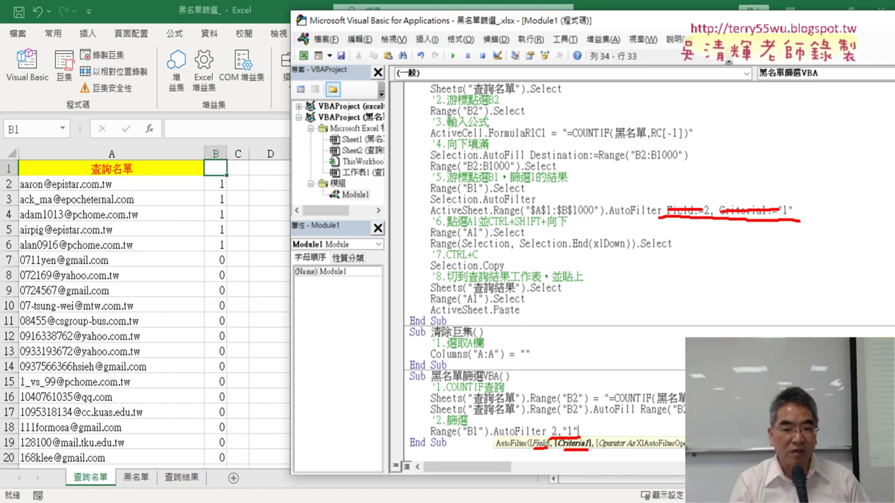
key(Escape)
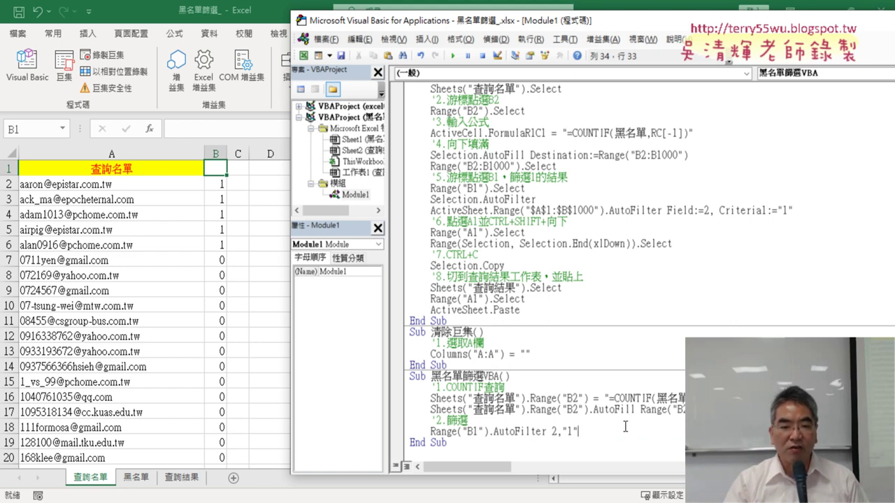
- Add a '3. comment line below the AutoFilter statement, followed by a new indented line
key(Return)
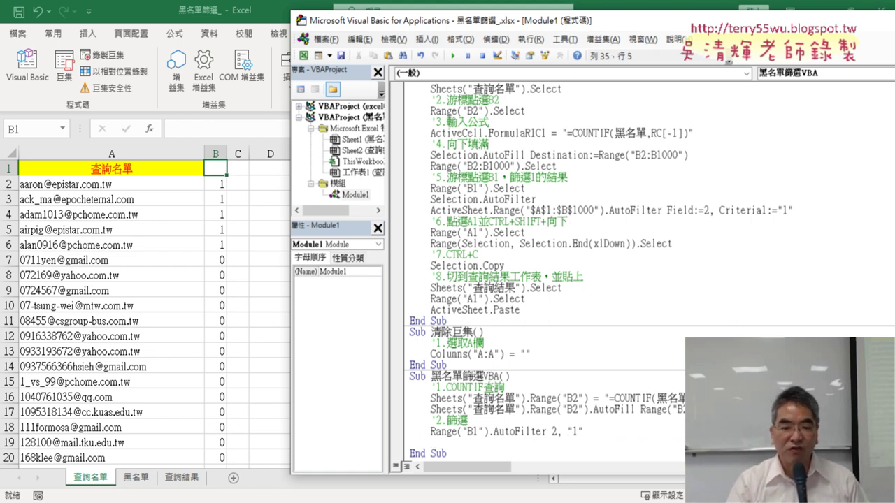
text(3.)
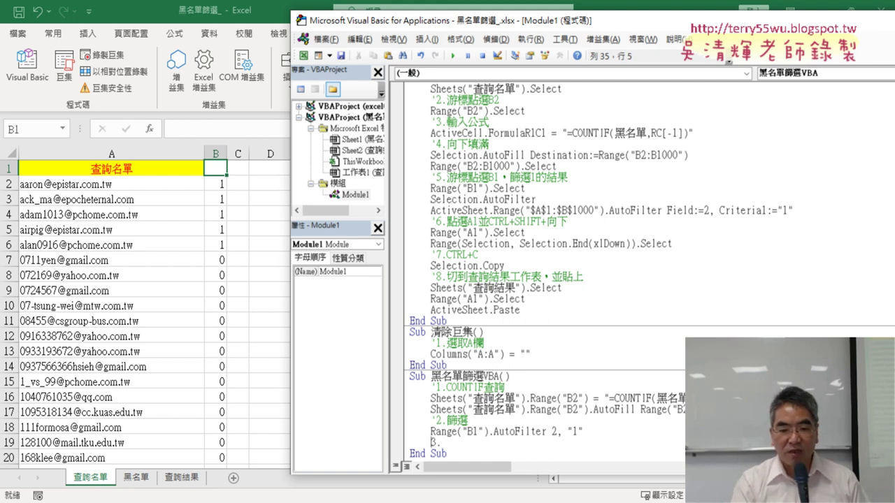
key(BackSpace)
text(')
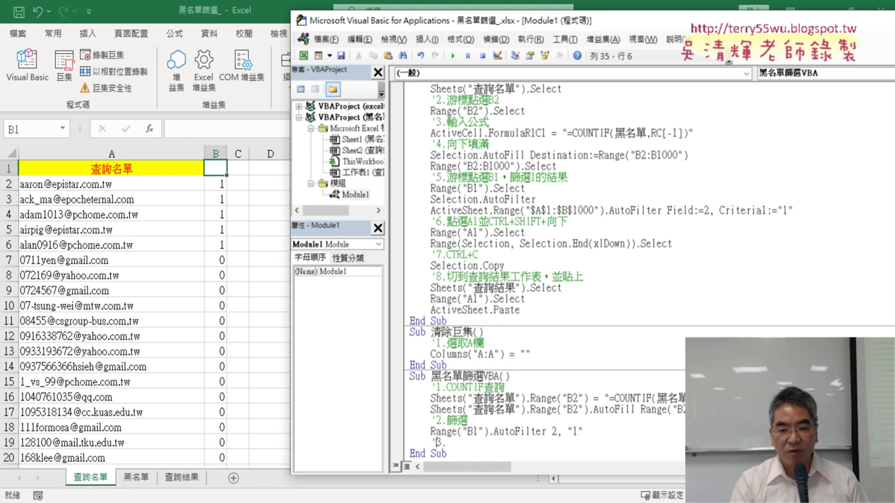
key(Down)
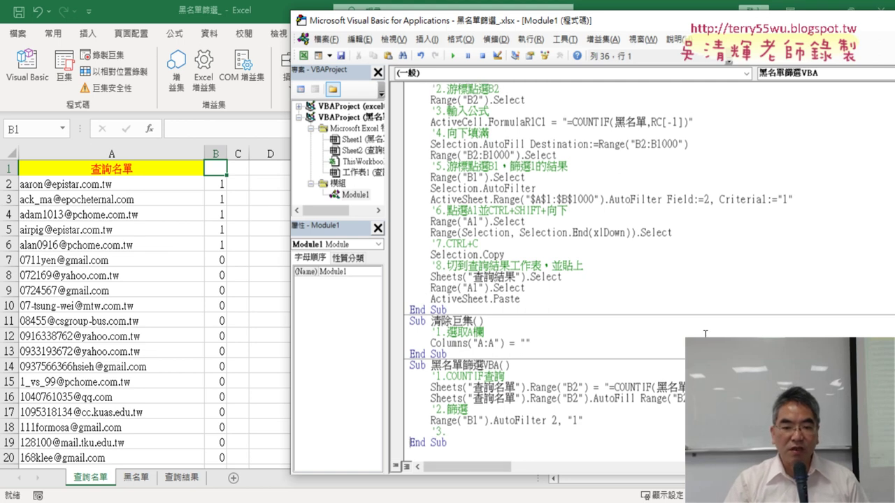
click(458, 430)
key(Return)
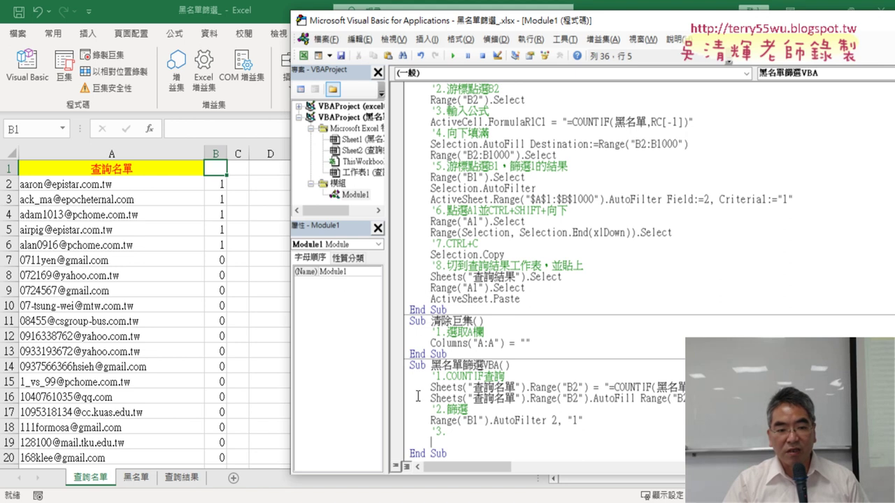
- Prefix the Range("B1").AutoFilter line with Sheets("查詢名單"). and return to the 查詢結果 sheet
click(183, 481)
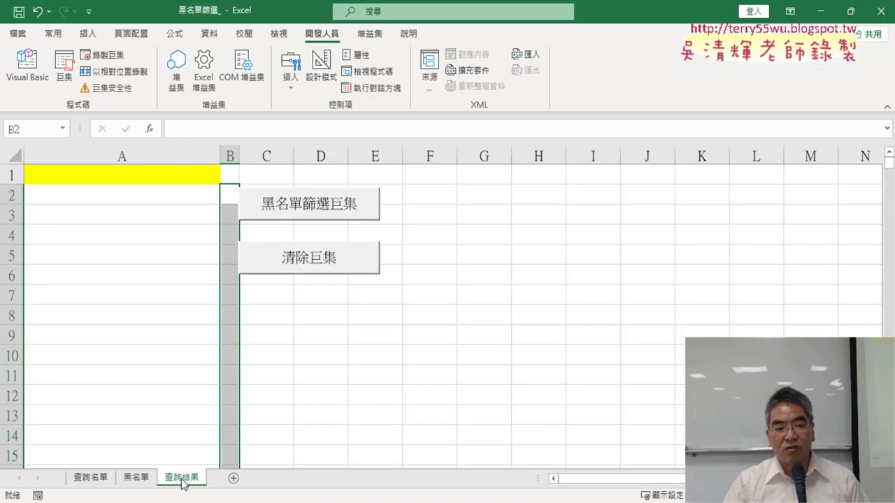
click(92, 480)
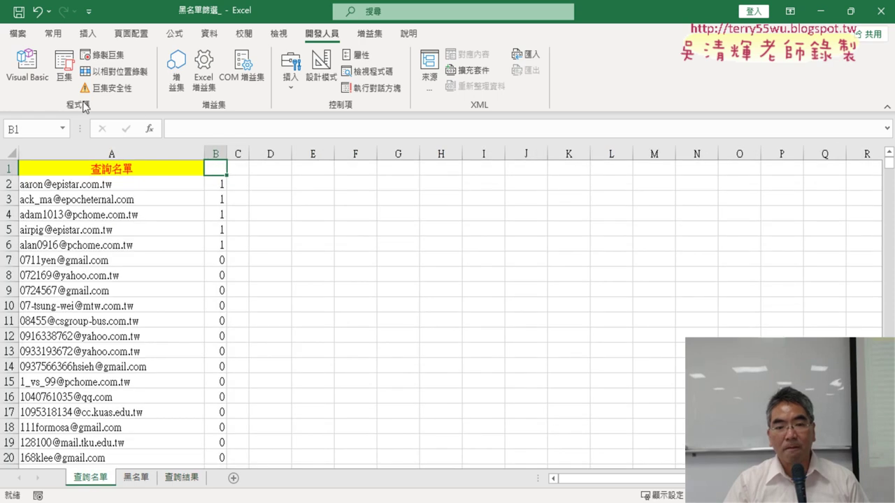
click(26, 67)
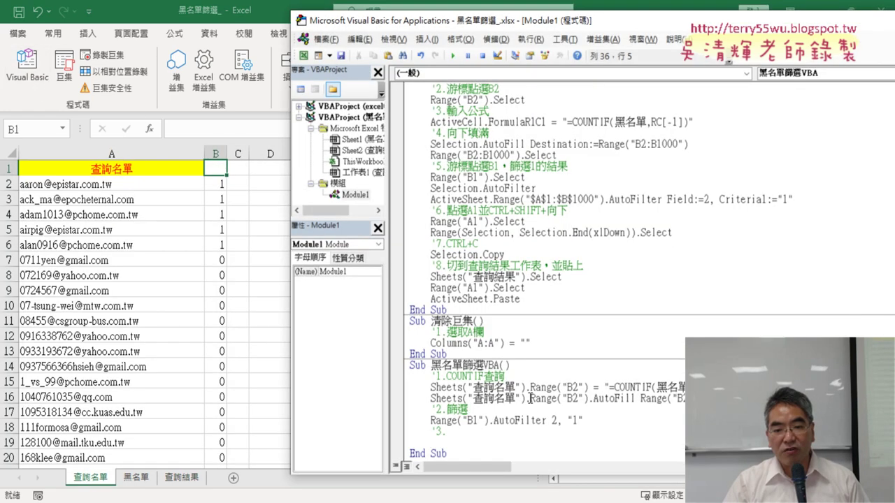
drag(530, 398, 431, 398)
key(ctrl+c)
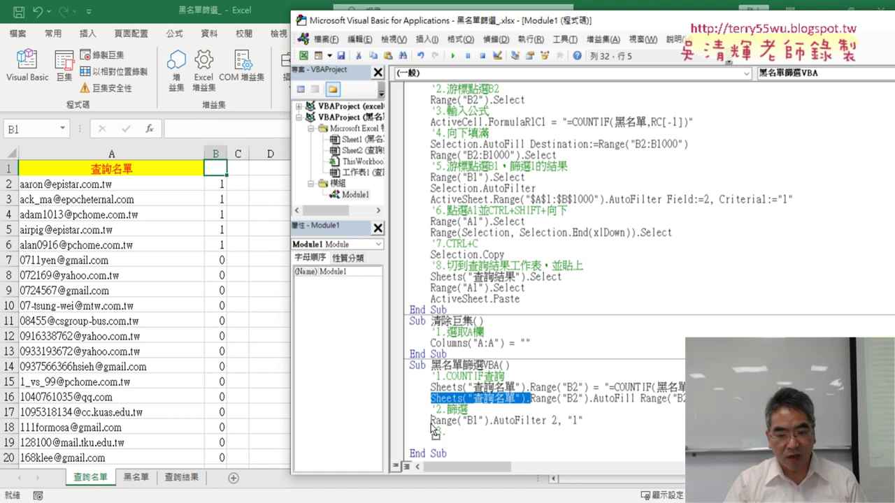
click(431, 421)
key(ctrl+v)
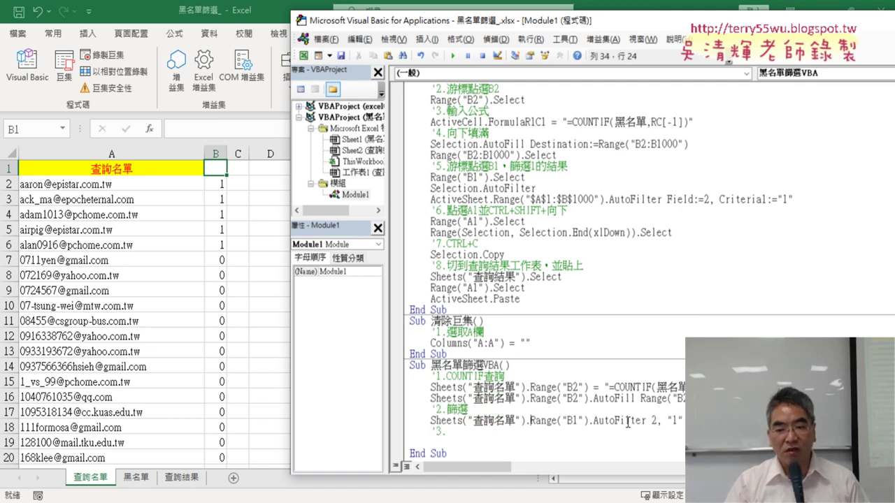
key(End)
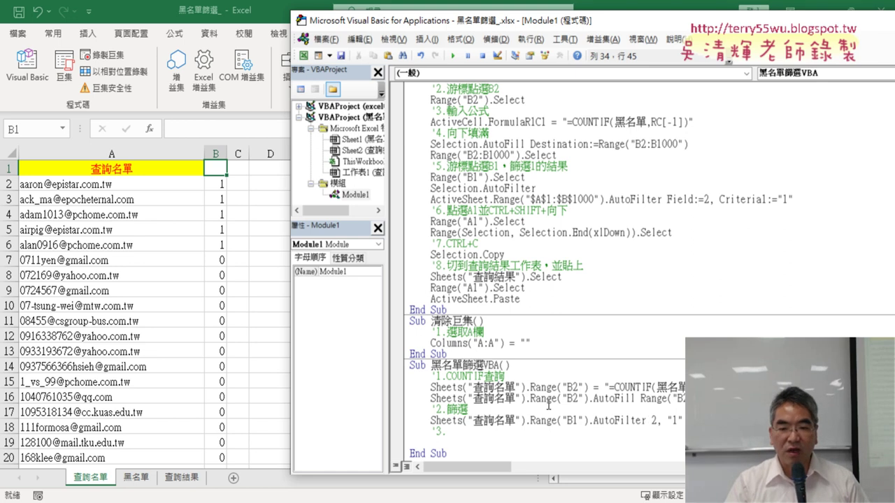
scroll(548, 404, down, 1)
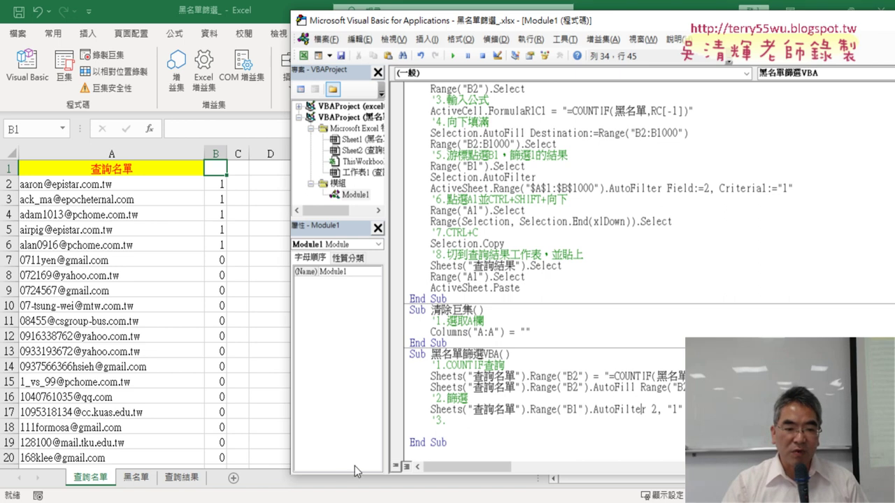
click(181, 481)
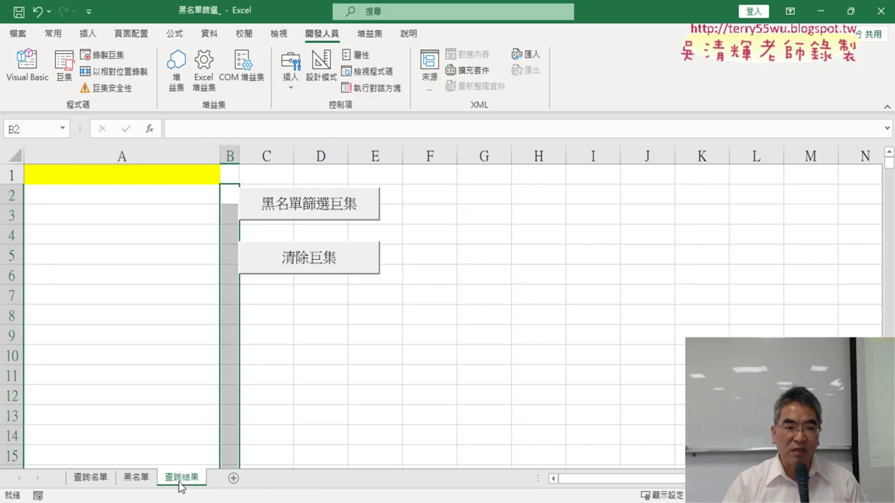
- Run the 黑名單篩選VBA macro and debug the AutoFill line where it fails with error 1004
click(28, 73)
key(F8)
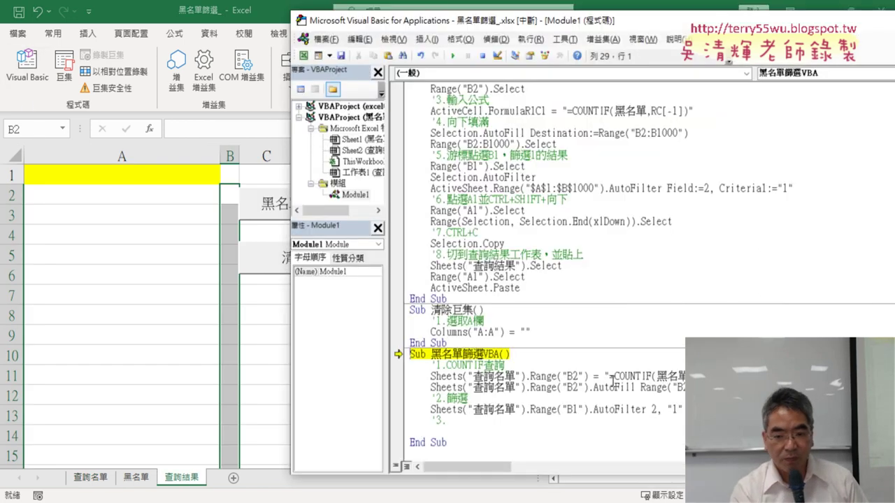
key(F8)
key(F8)
key(F8)
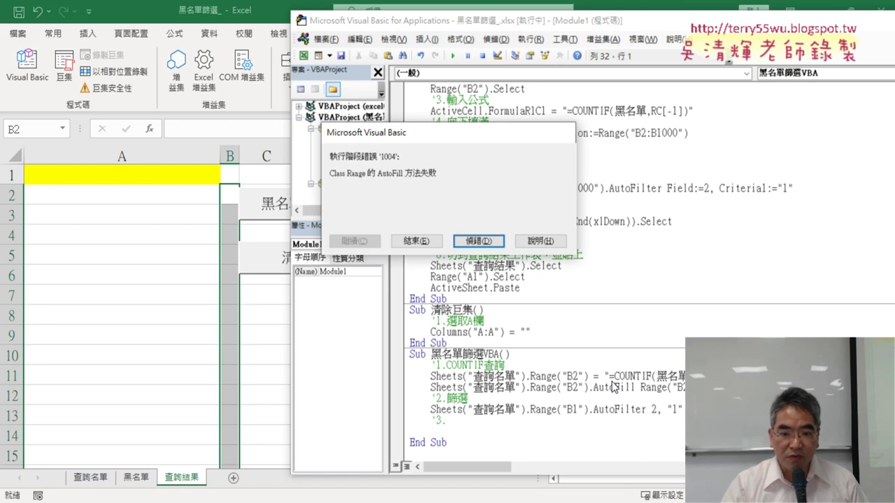
click(481, 241)
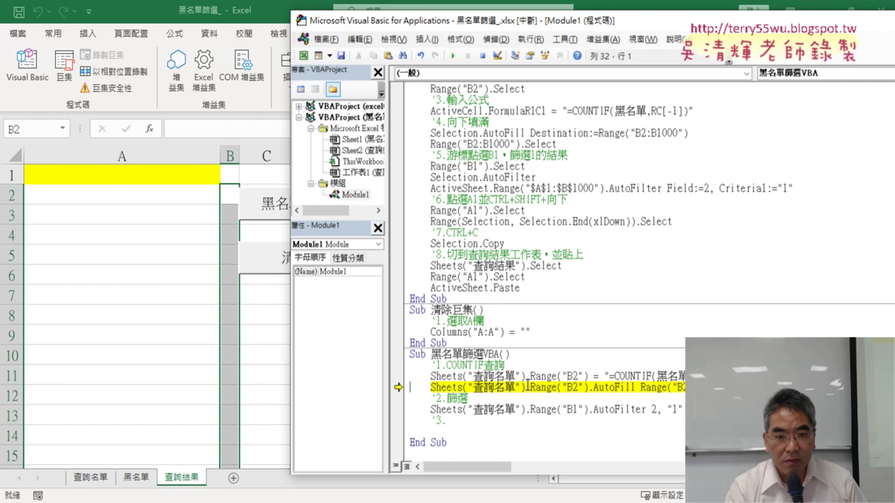
key(F5)
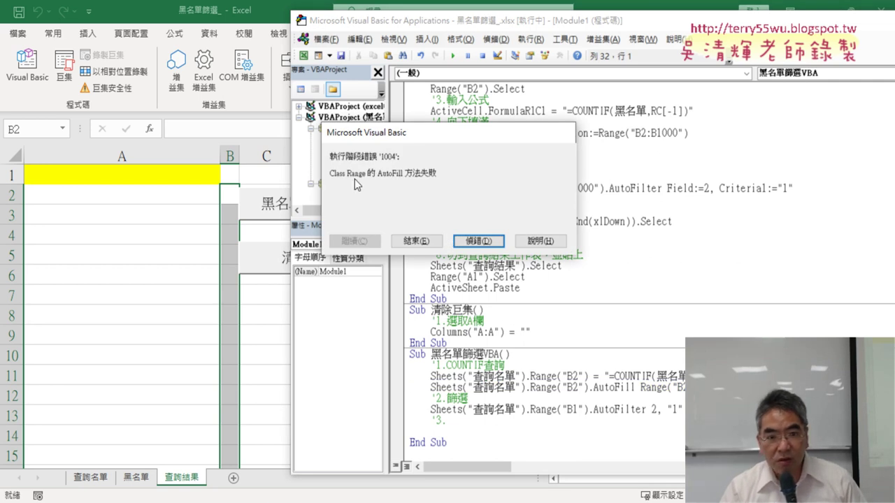
click(480, 241)
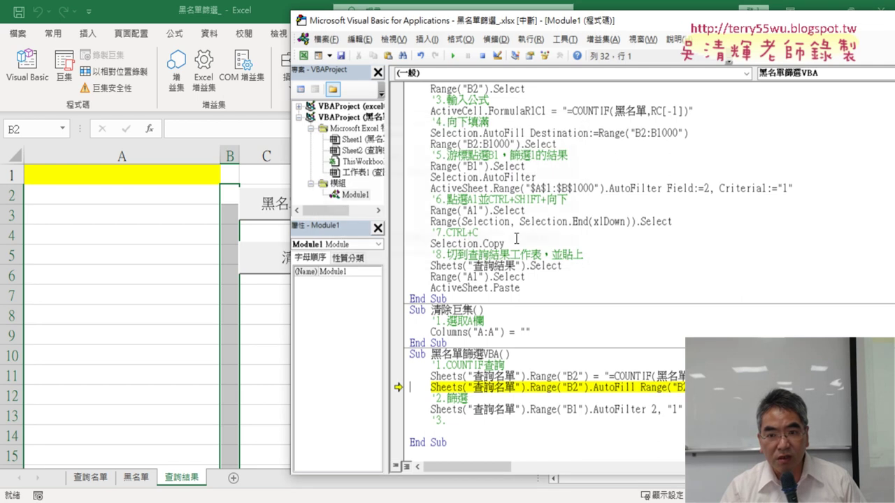
- Paste Destination:= from the earlier macro into the AutoFill line and rerun it
drag(530, 133, 599, 133)
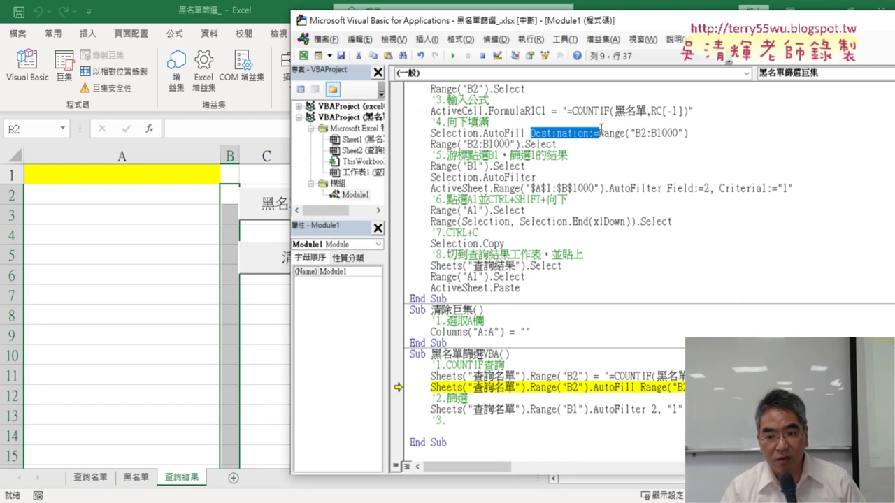
key(ctrl+c)
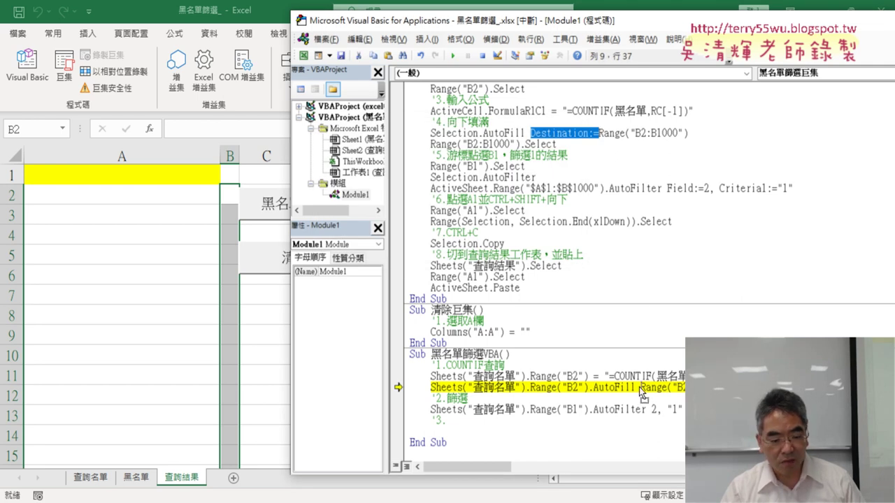
click(639, 387)
key(ctrl+v)
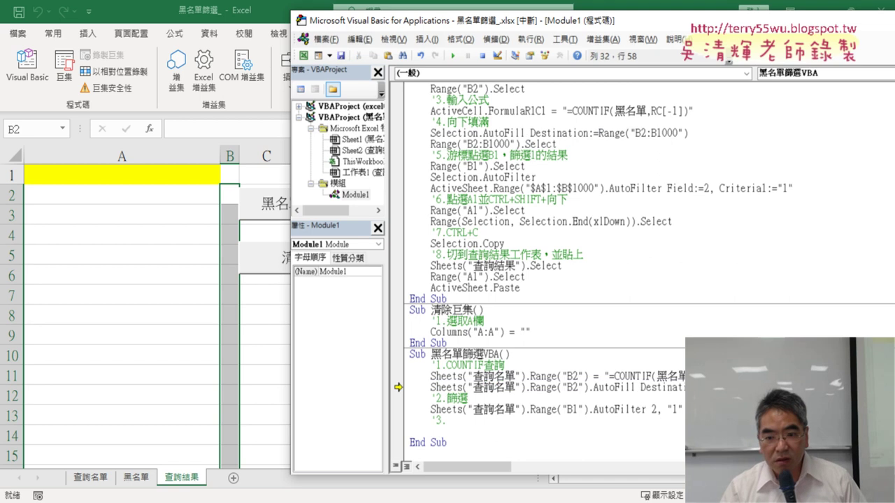
key(Down)
key(Down)
key(Down)
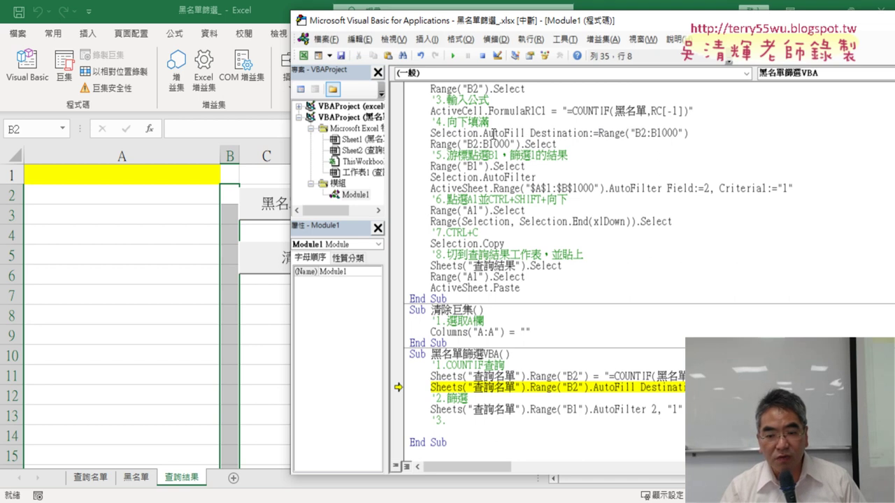
key(F8)
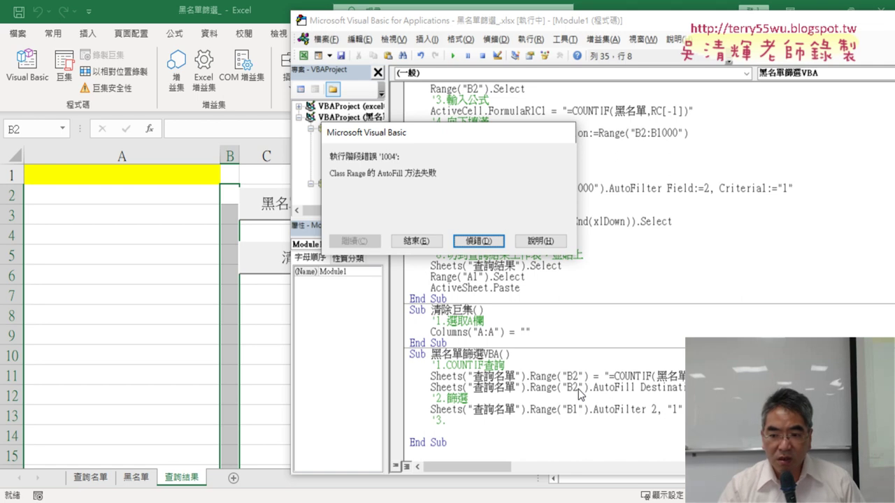
- Debug the AutoFill error by comparing Sheets("查詢名單").Select lines and checking 查詢名單's COUNTIF 1/0 results
click(475, 241)
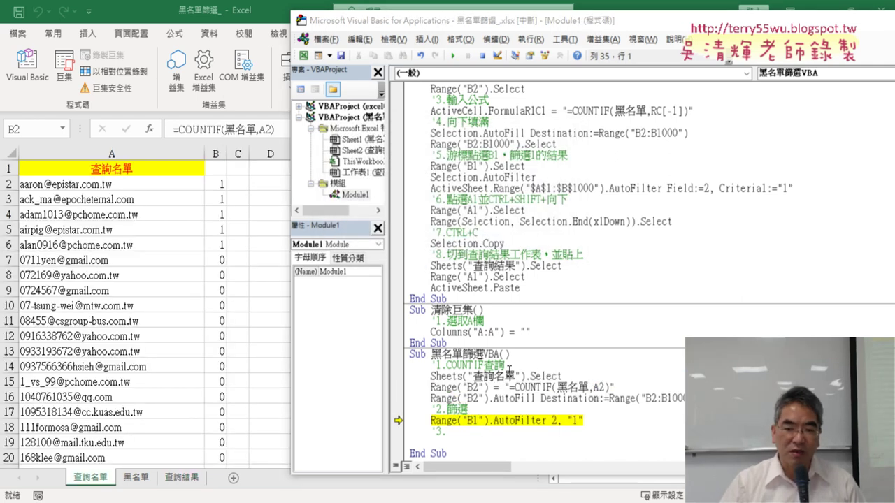
scroll(561, 403, down, 1)
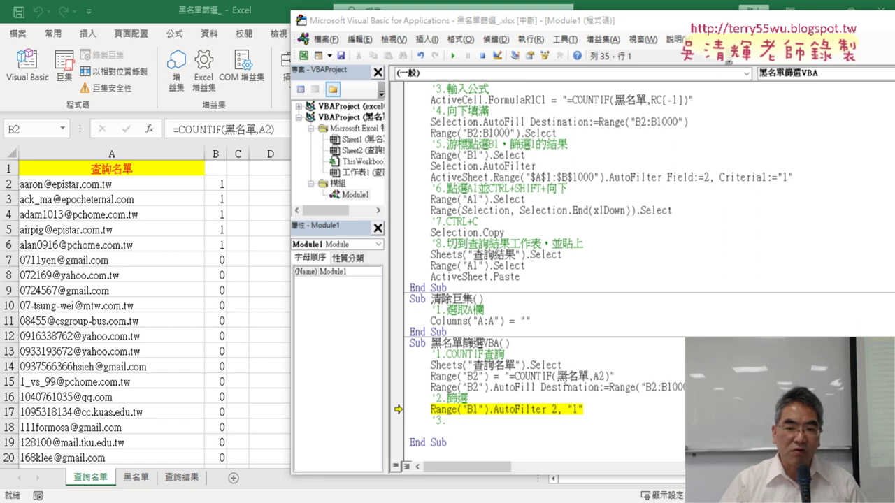
drag(565, 365, 430, 365)
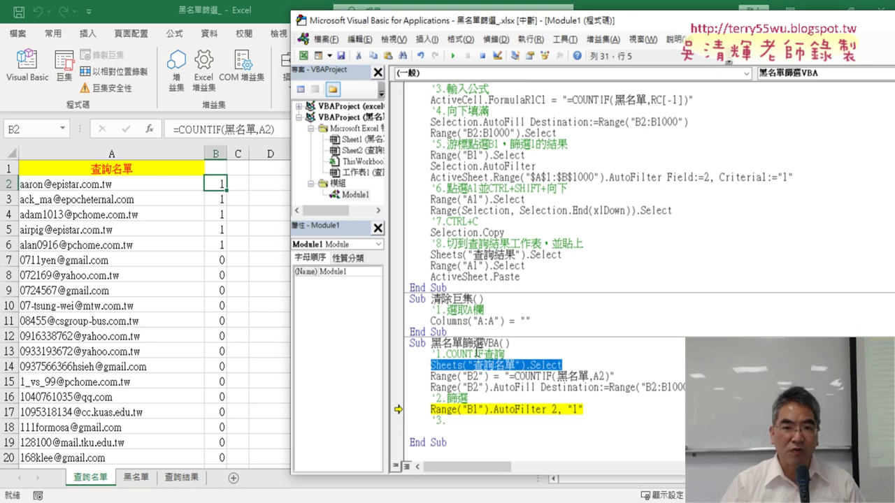
scroll(468, 343, up, 2)
drag(563, 111, 430, 111)
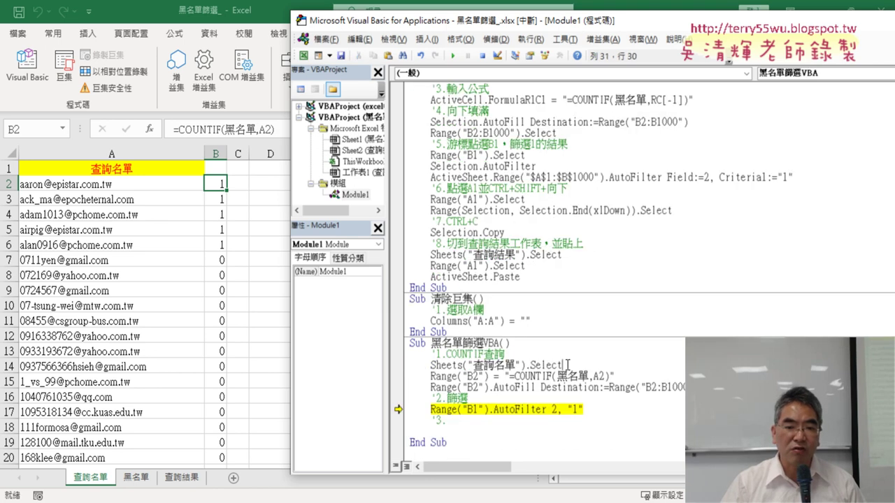
click(190, 481)
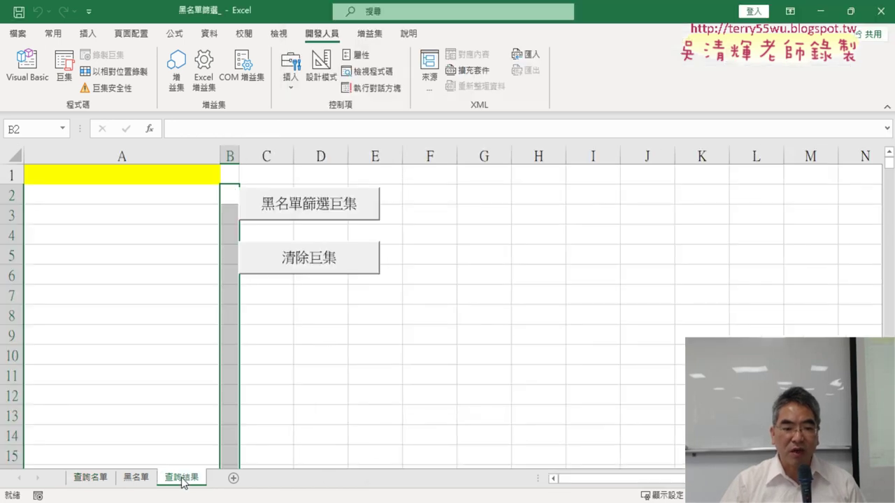
click(90, 481)
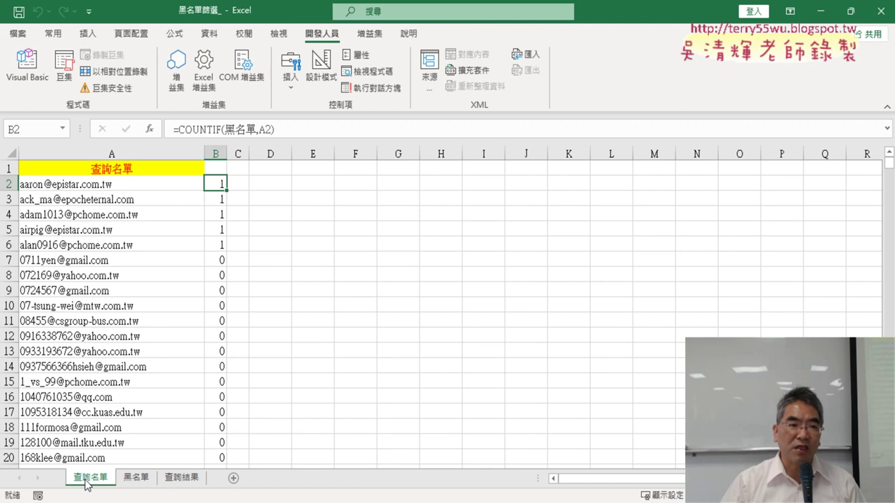
click(27, 66)
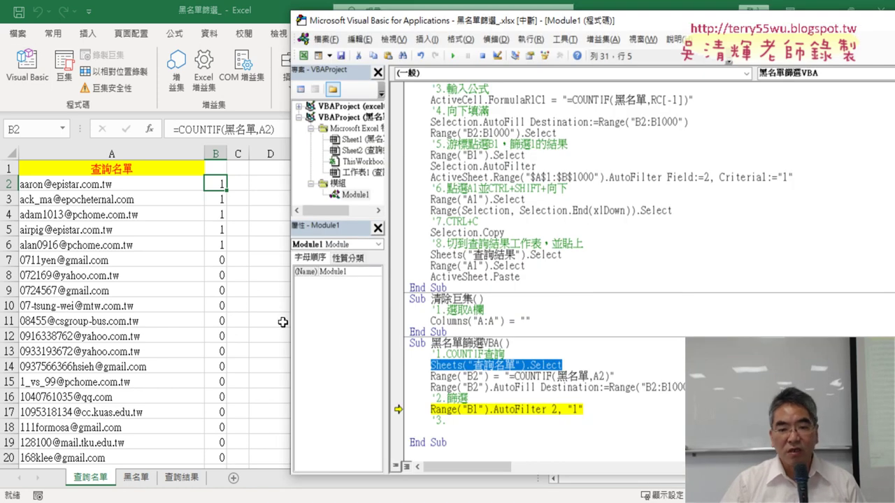
- Delete the Destination argument name from the AutoFill line and test-run, dismissing the compile error
drag(494, 388, 535, 389)
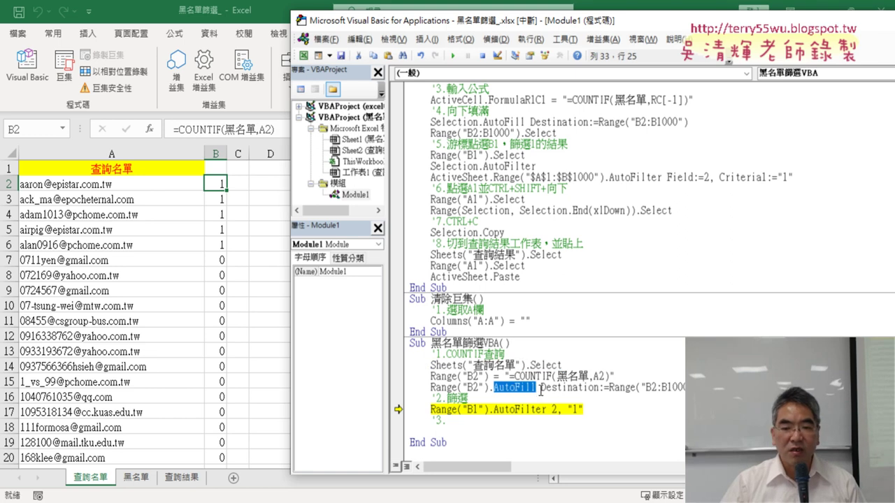
drag(541, 390, 603, 389)
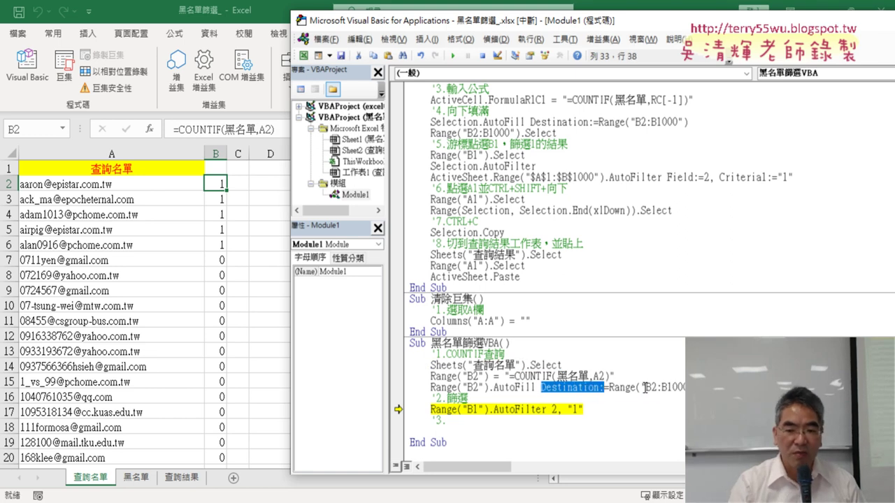
key(Delete)
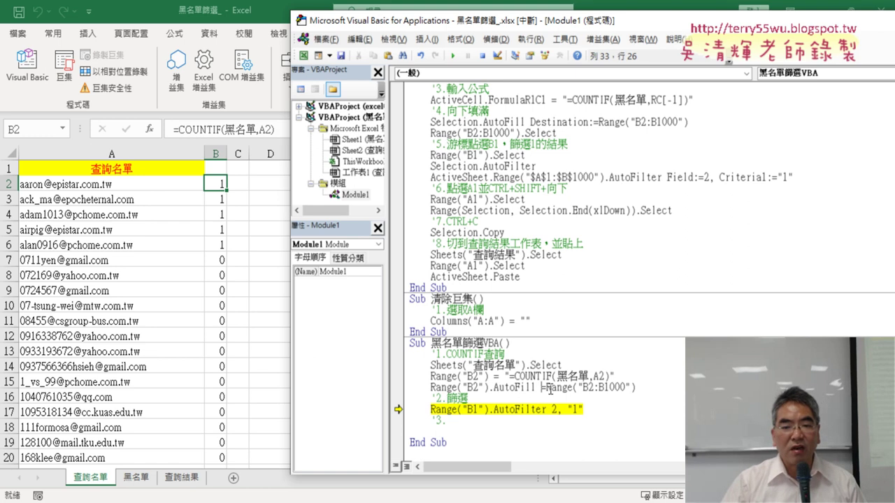
drag(563, 365, 430, 364)
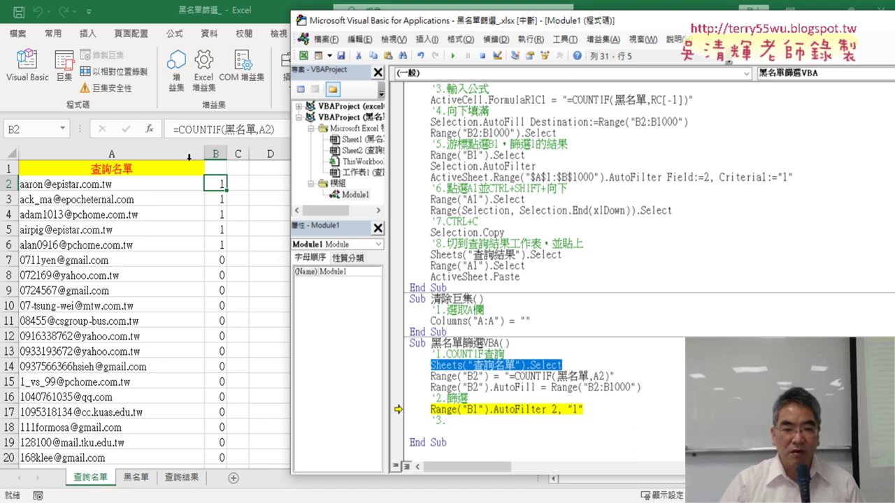
key(F8)
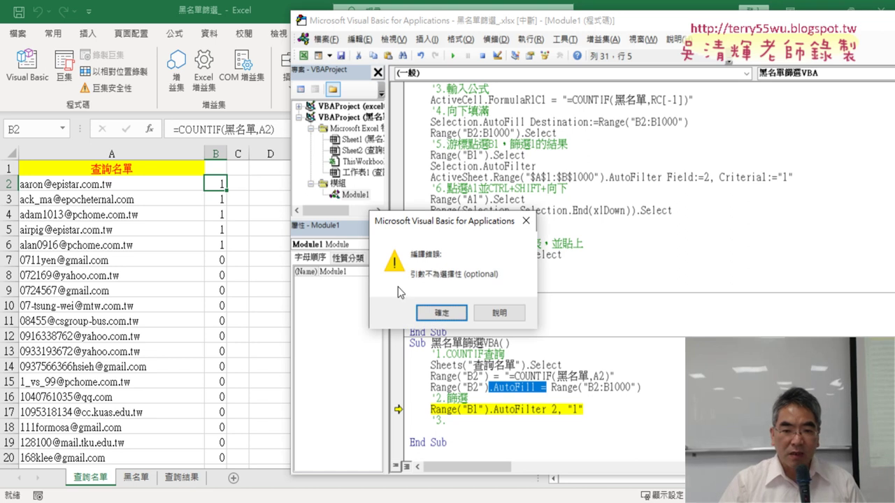
click(442, 312)
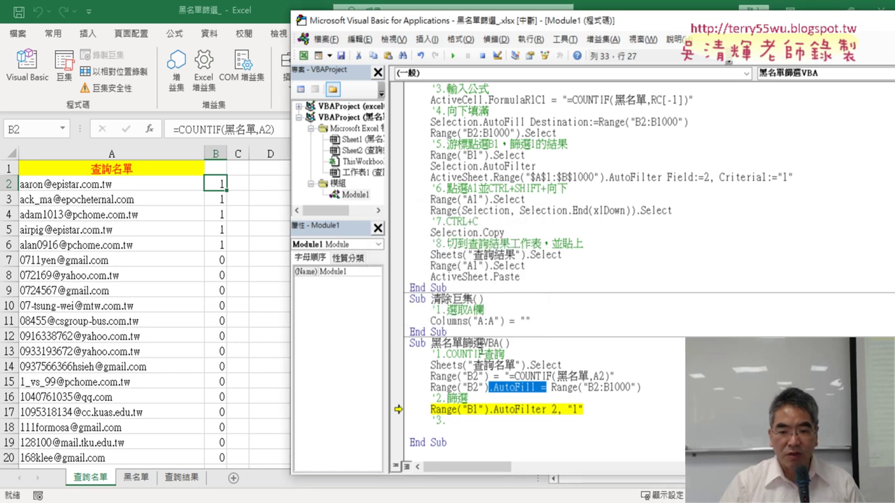
- Clear the leftover Destination:= from AutoFill and run on so 查詢名單 filters to 27 matches
click(541, 387)
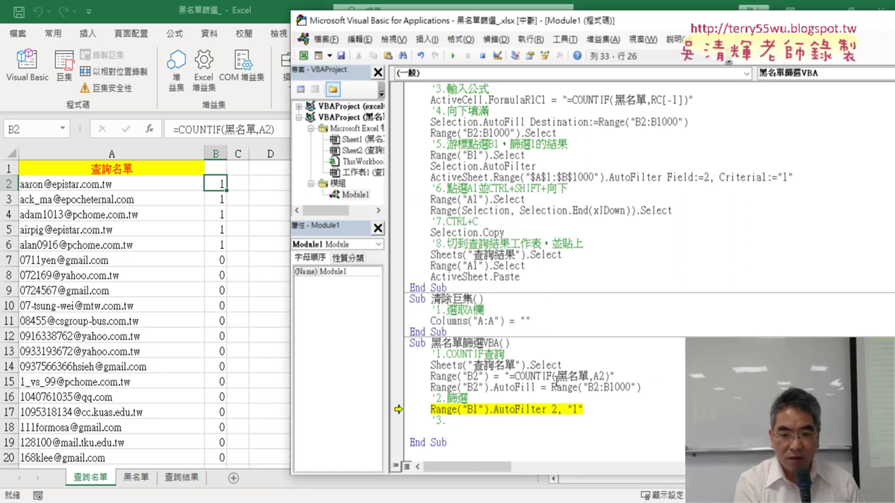
text(Destination:=)
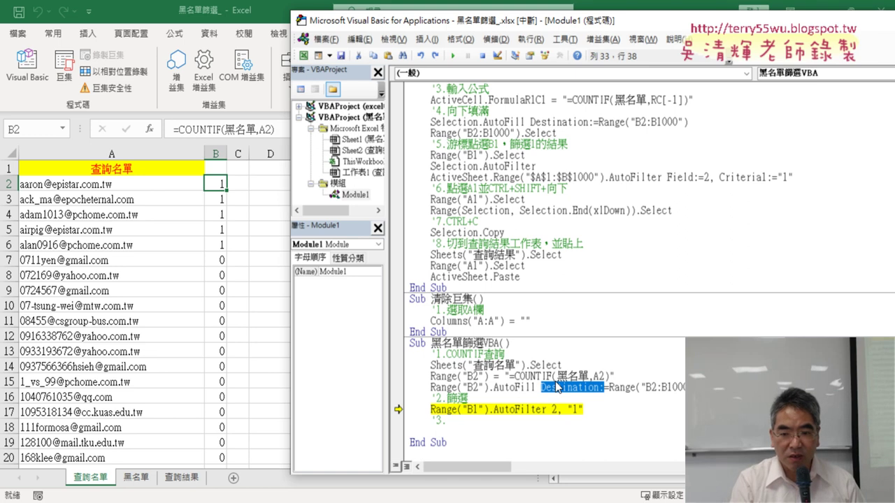
key(Delete)
key(Up)
key(Up)
key(End)
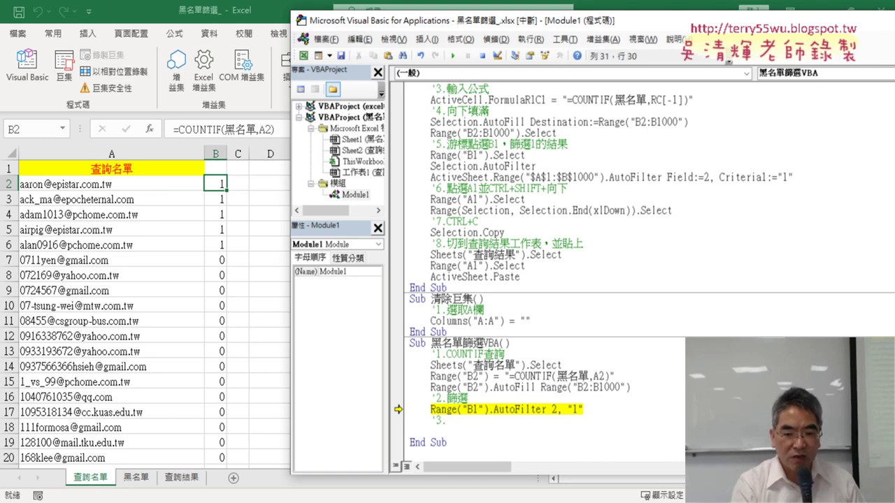
key(F8)
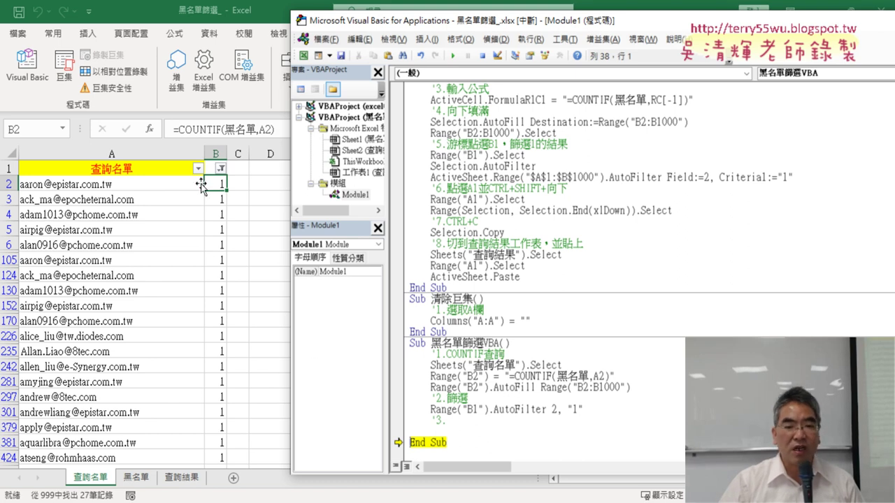
- Complete the step comment as '3.複製資料 and start an empty line beneath it
click(484, 427)
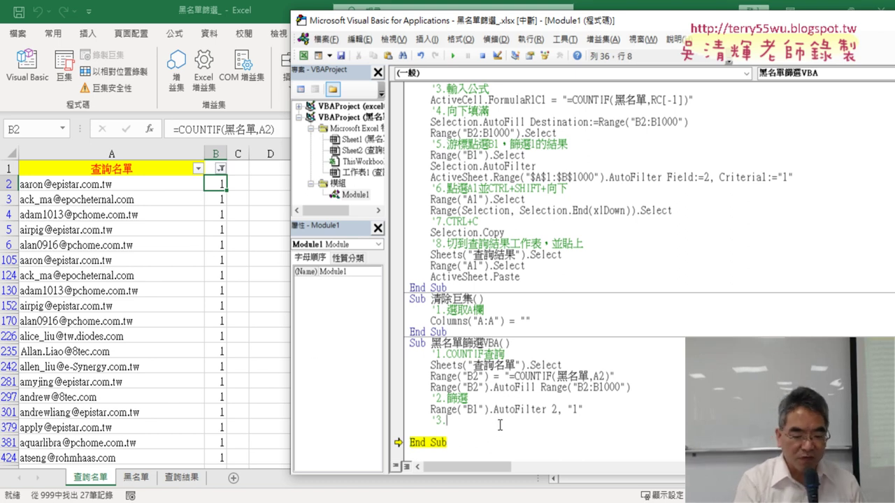
text(f)
key(BackSpace)
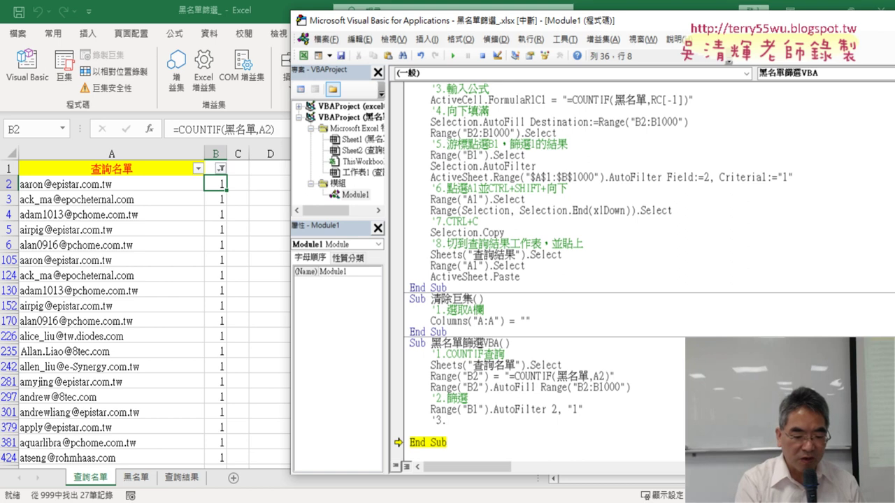
text(ㄈㄨ)
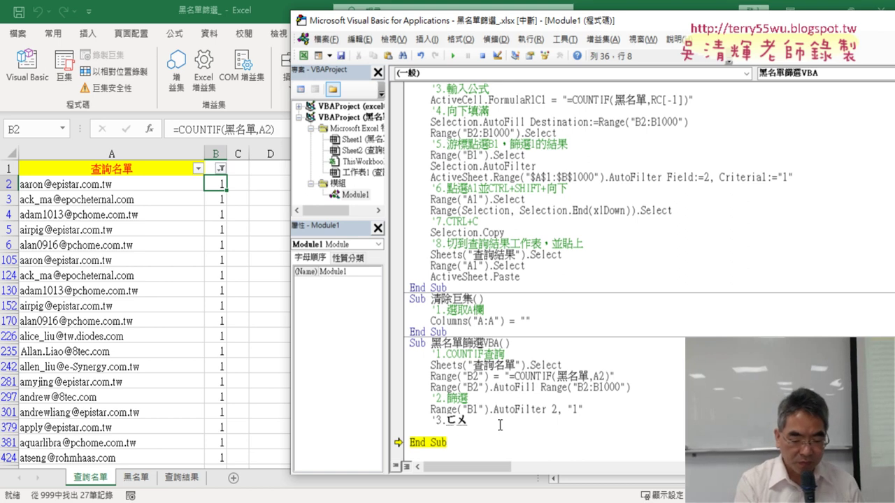
text(副ㄓ複製)
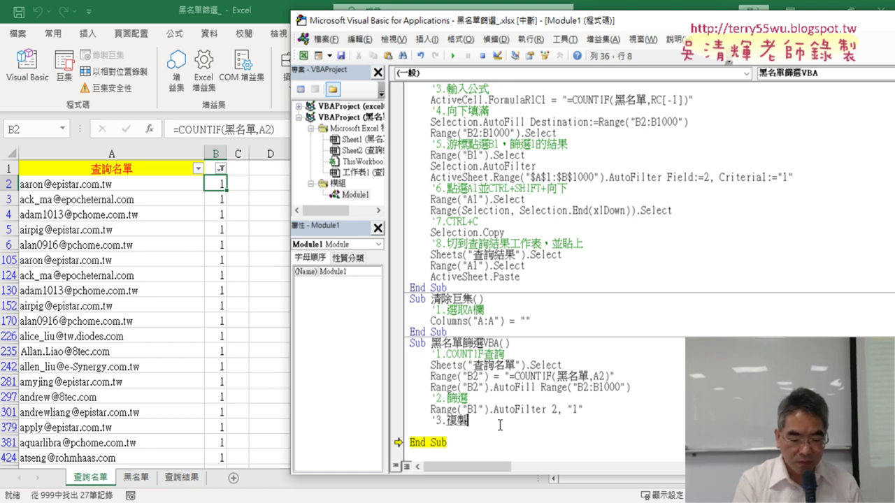
text(資料)
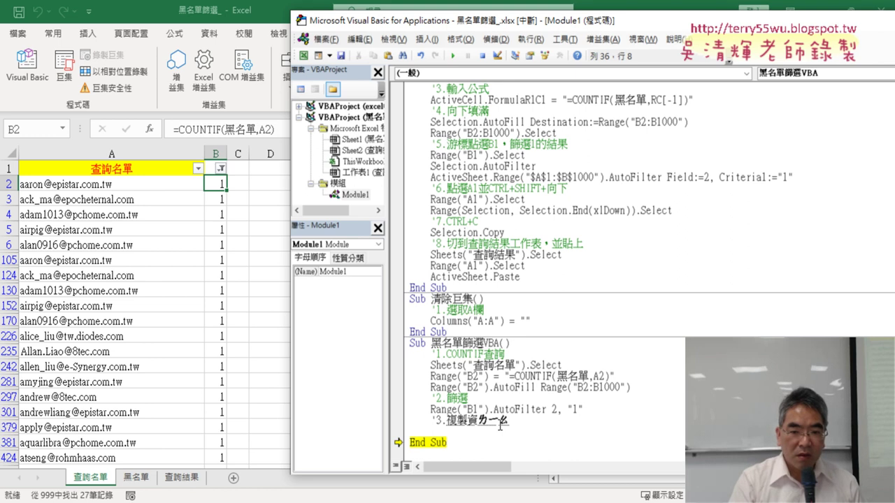
key(Return)
key(Return)
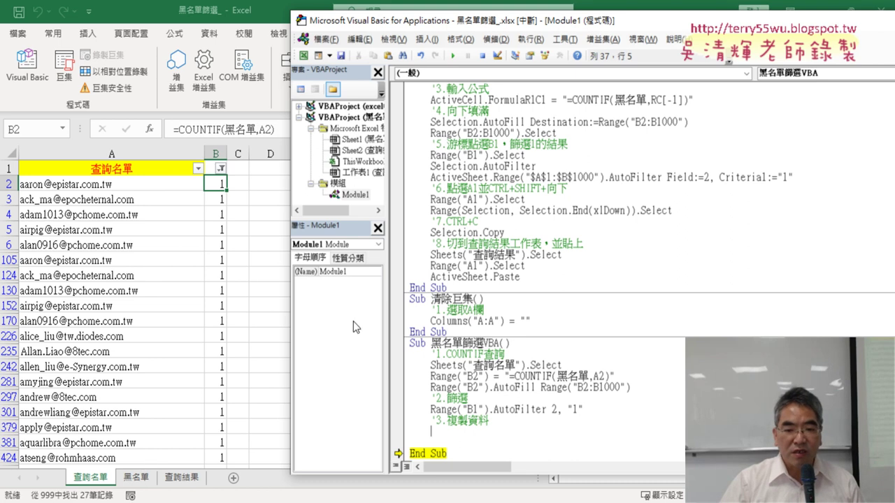
- Write Range("A1:A1000") on the new line, then view cell A1 on the 查詢結果 sheet
drag(431, 411, 485, 410)
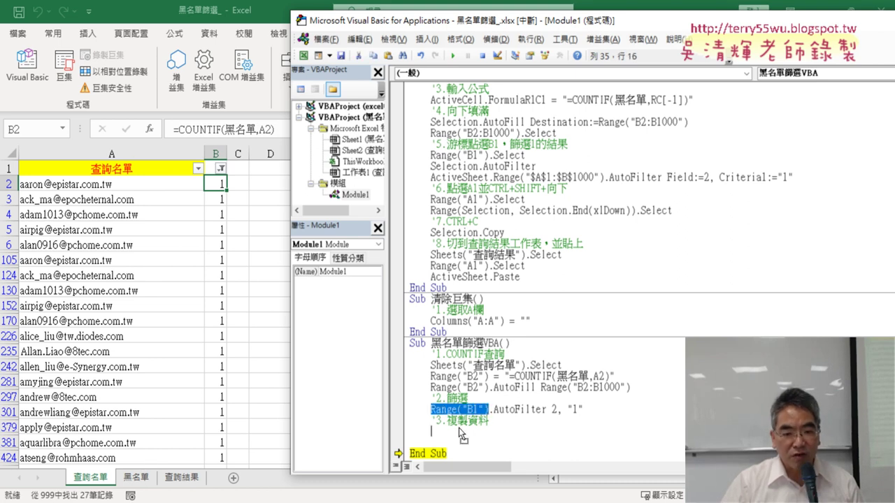
drag(458, 433, 458, 433)
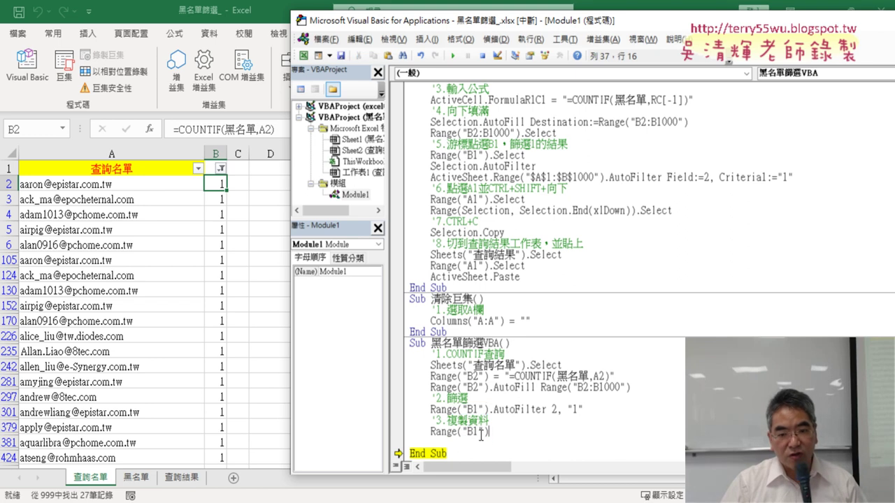
text())
key(Left)
key(Left)
key(Left)
key(shift+Left)
text(A)
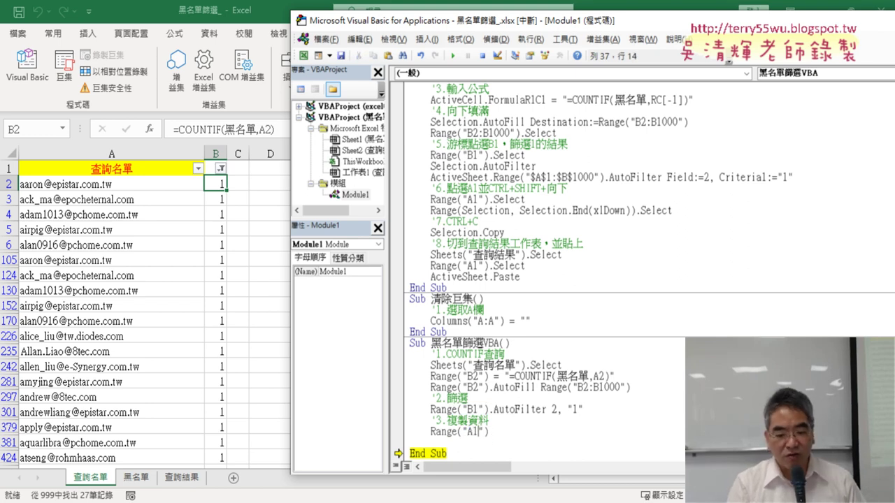
text(:)
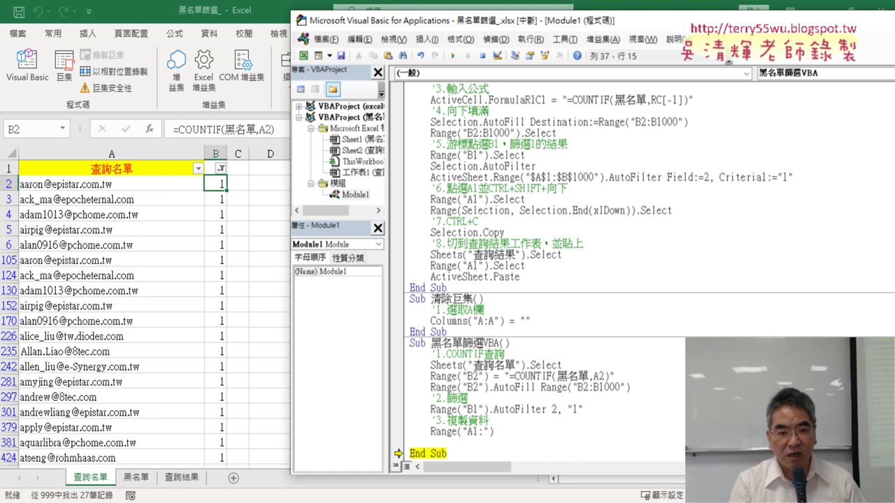
text(A1)
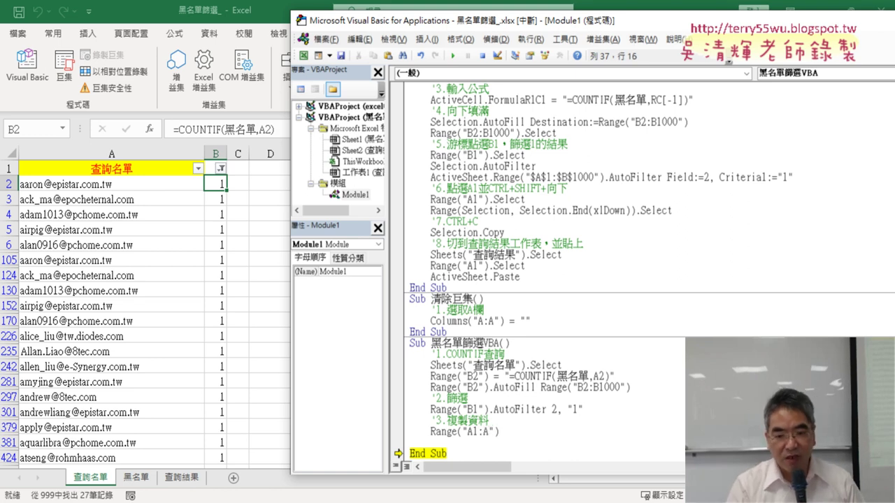
text(000)
key(Right)
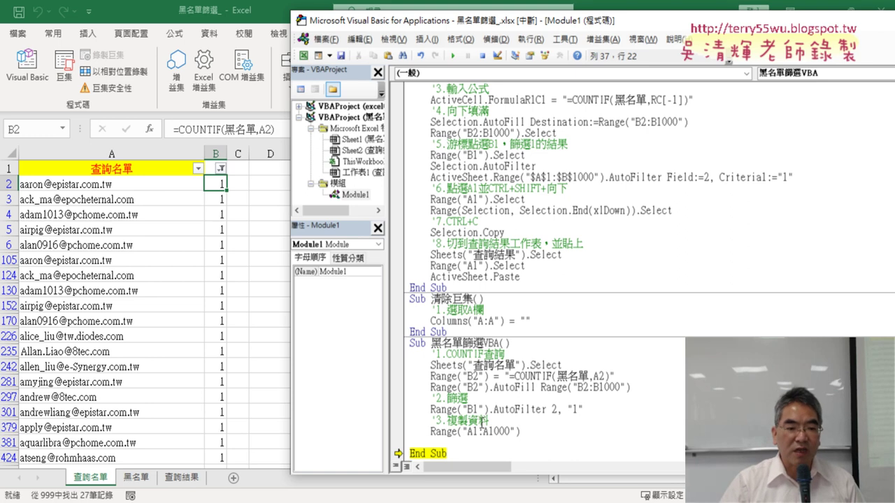
click(183, 480)
click(155, 176)
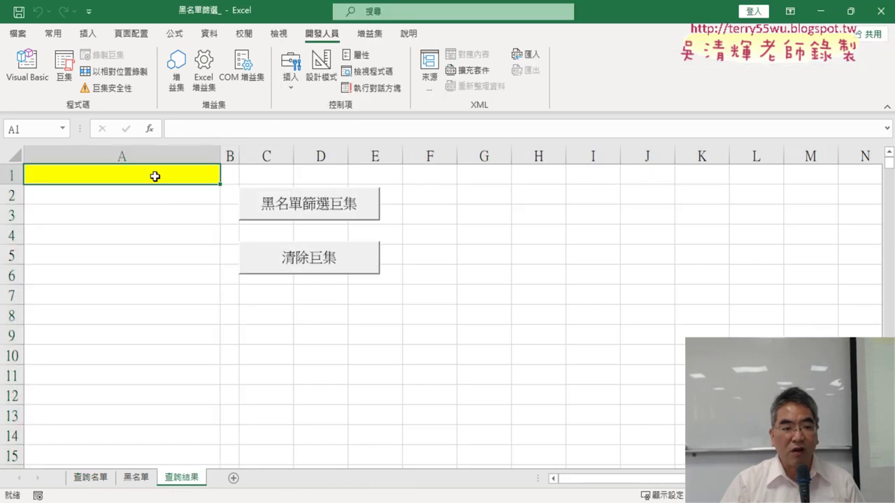
- Append .Copy so the line reads Range("A1:A1000").Copy, with 查詢名單 shown filtered
click(91, 477)
click(27, 67)
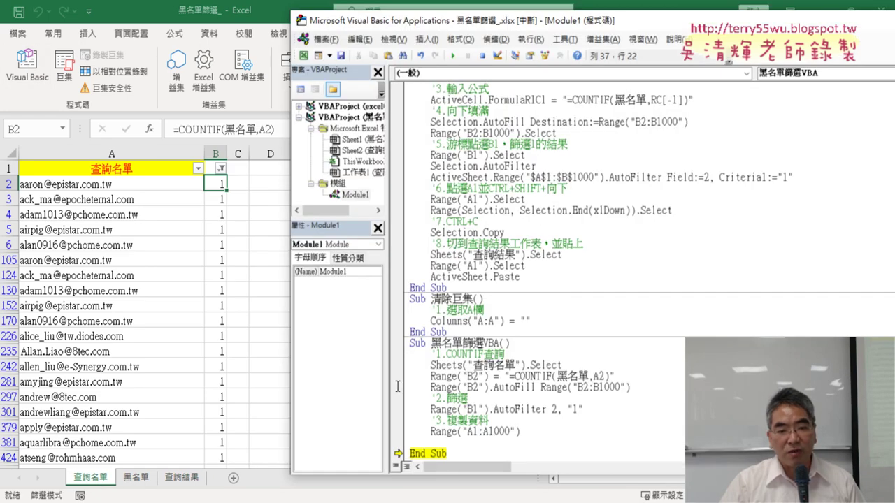
drag(432, 365, 580, 365)
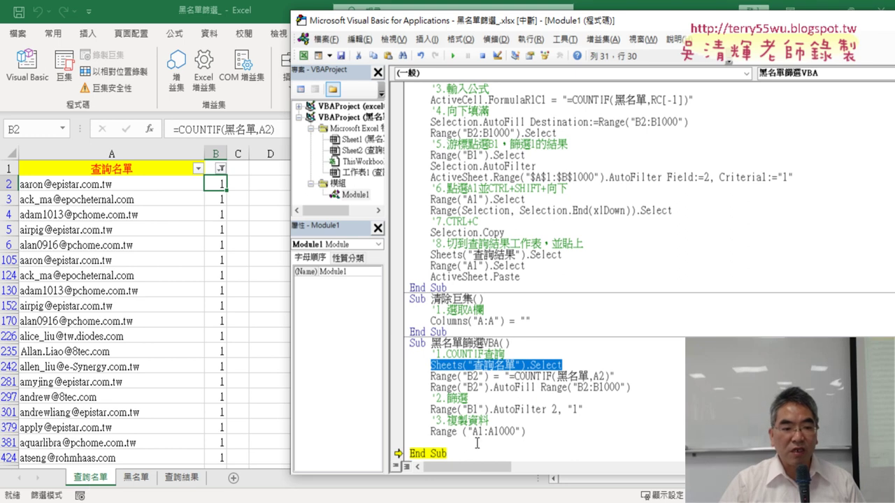
click(531, 432)
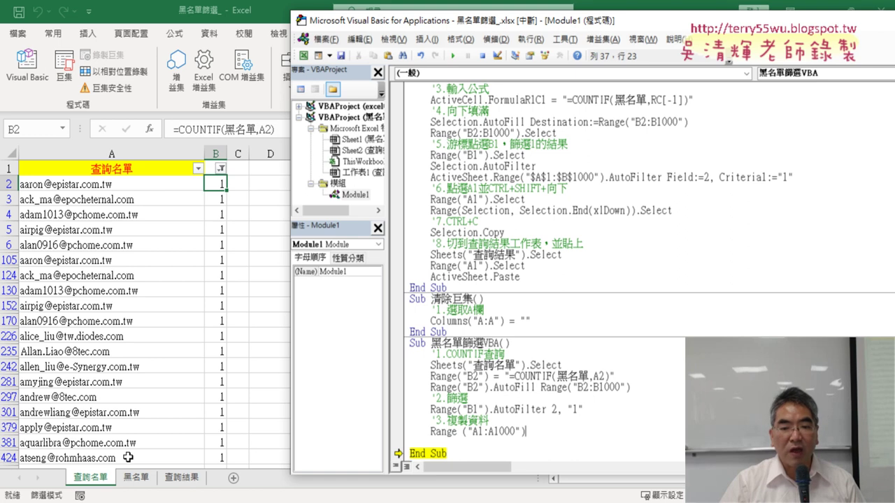
text(.)
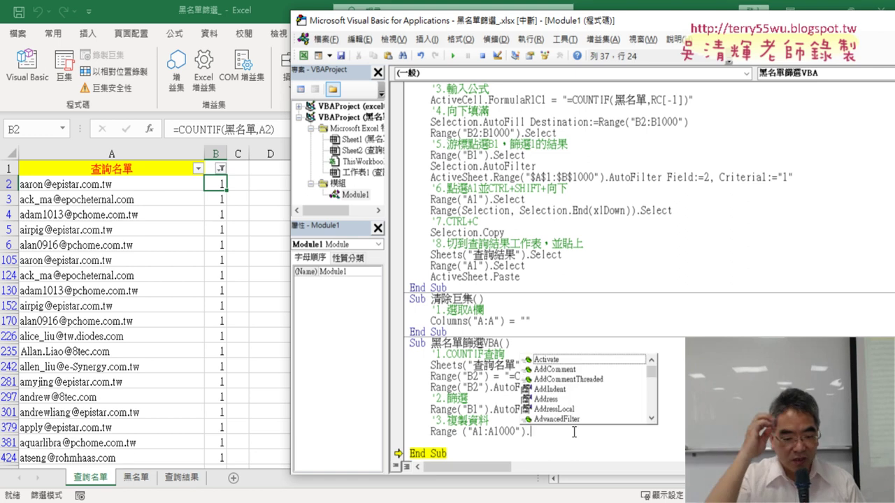
text(qi)
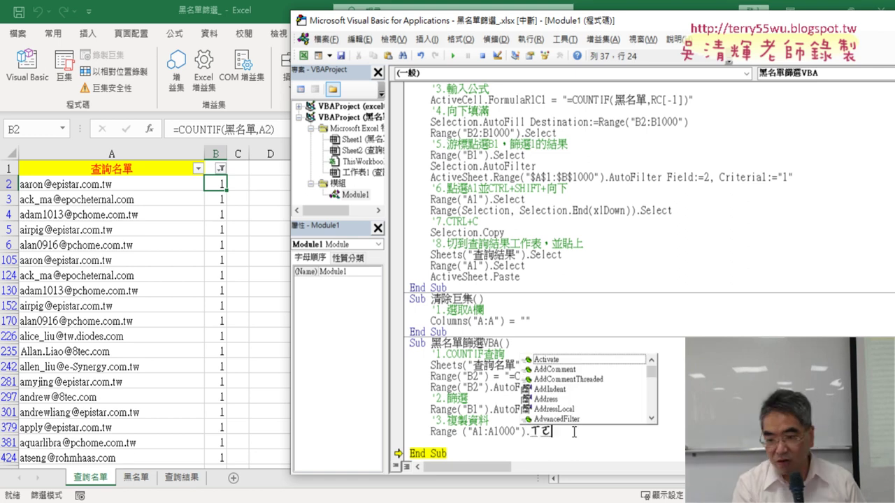
key(Escape)
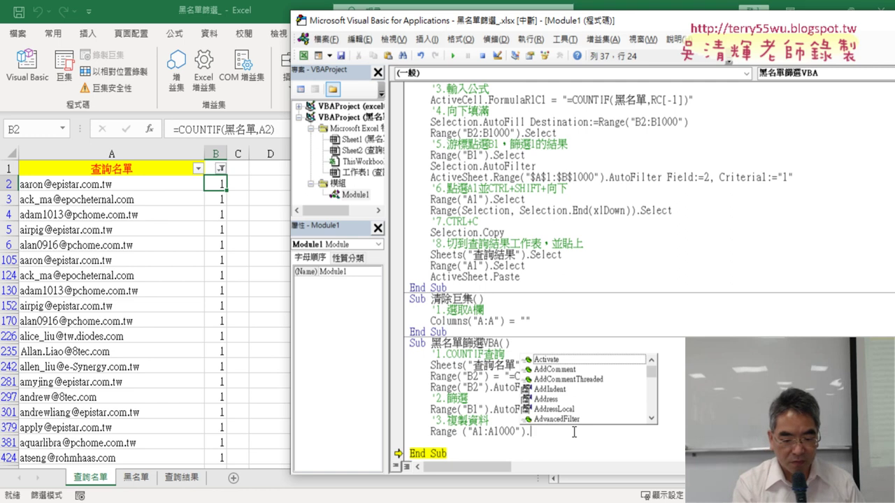
text(copy)
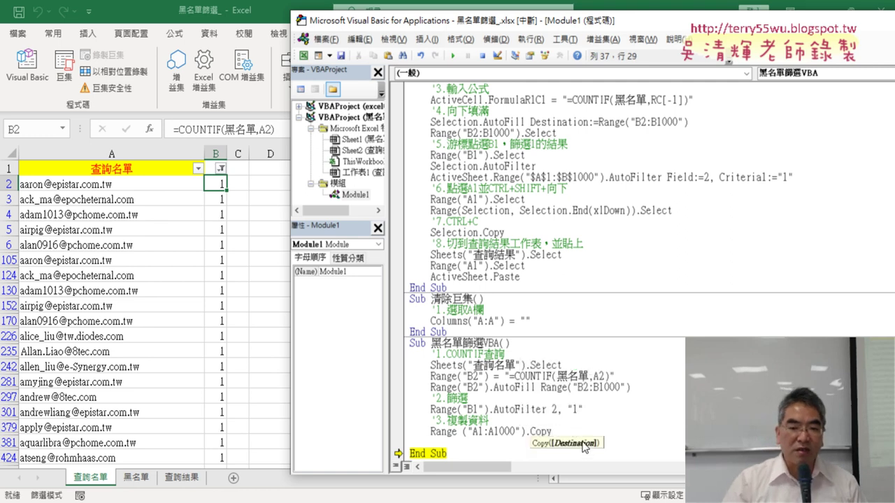
key(Escape)
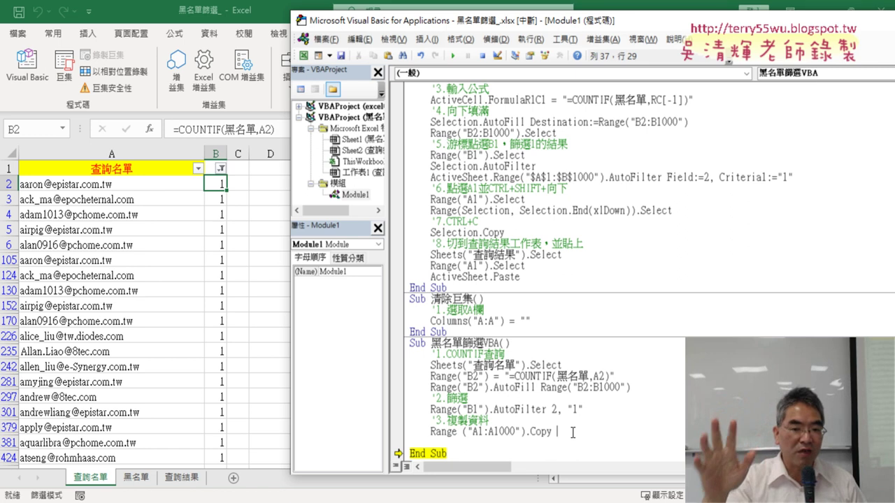
- Paste the Sheets("查詢名單") reference after the Copy command as its destination
click(181, 478)
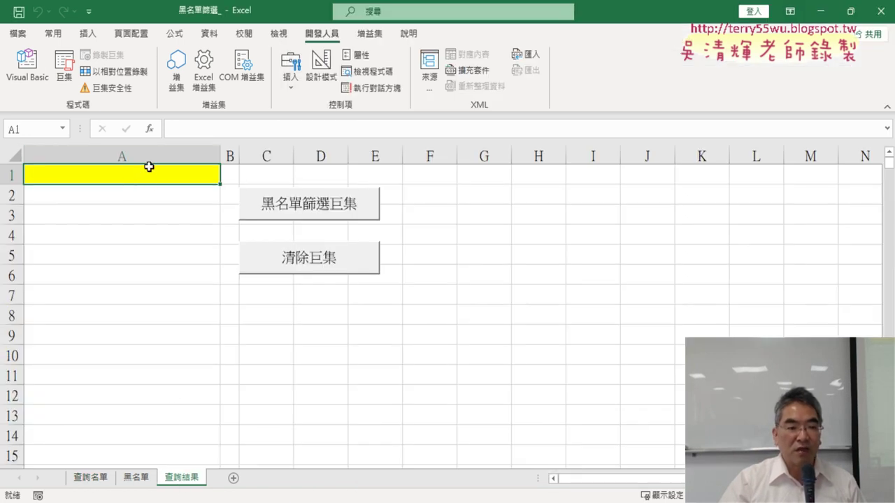
click(91, 479)
click(37, 84)
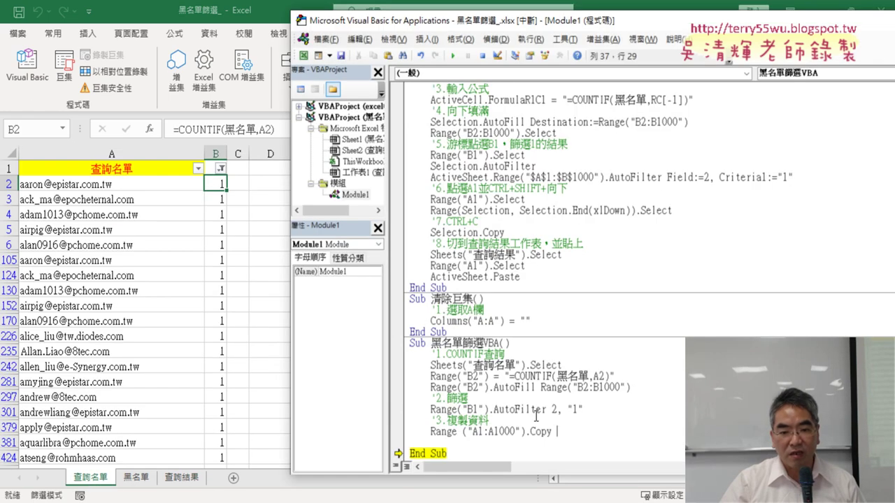
drag(430, 365, 526, 363)
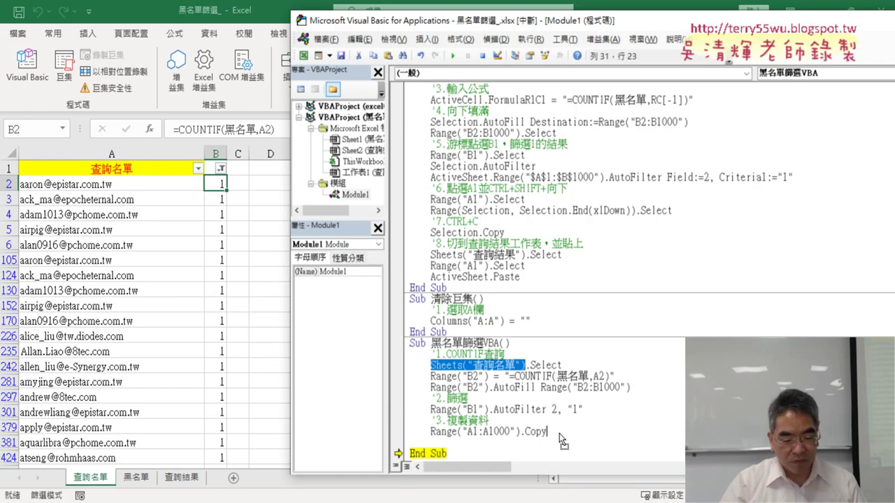
text(Sheets("查詢名單"))
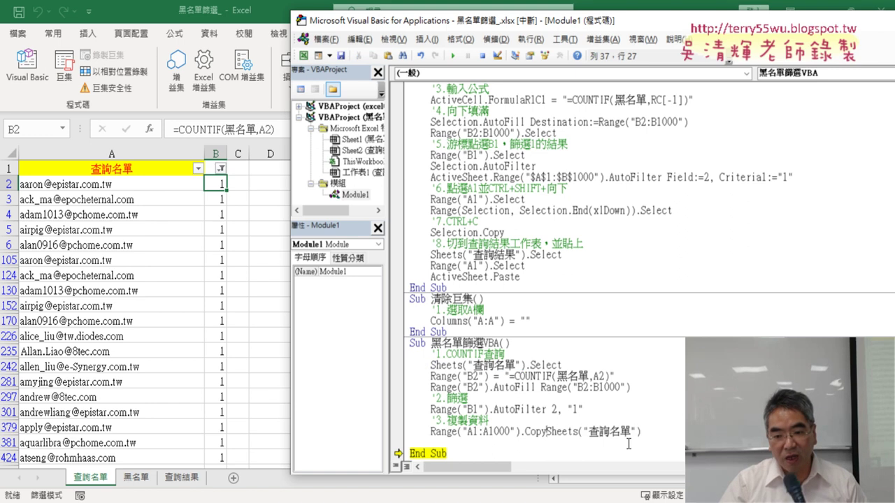
- Change the destination to Sheets("查詢結果").Range(" and start a new line
drag(614, 431, 625, 431)
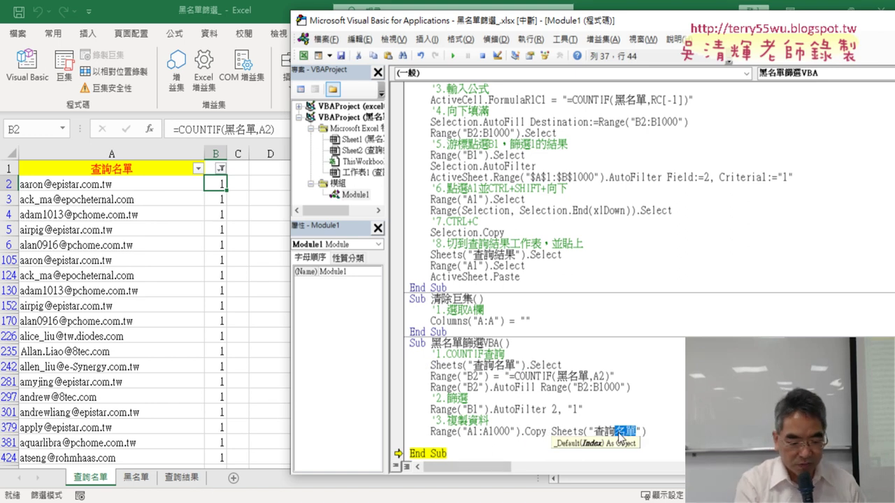
text(節)
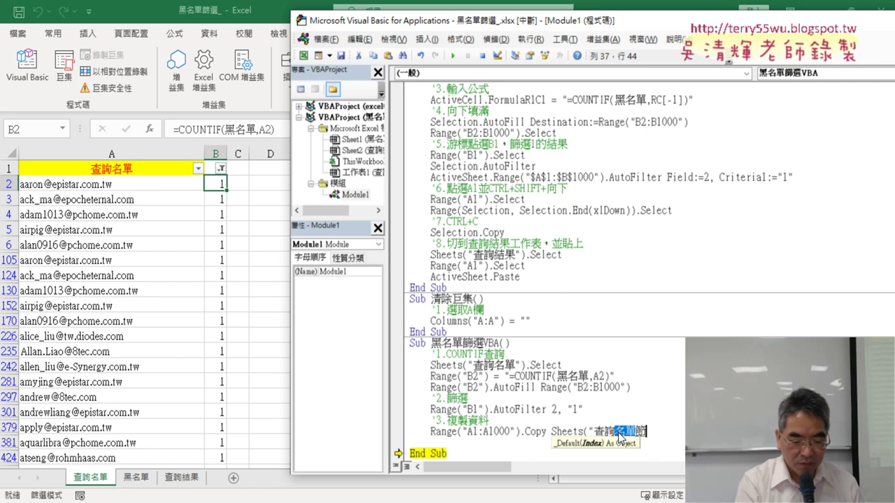
text(結果)
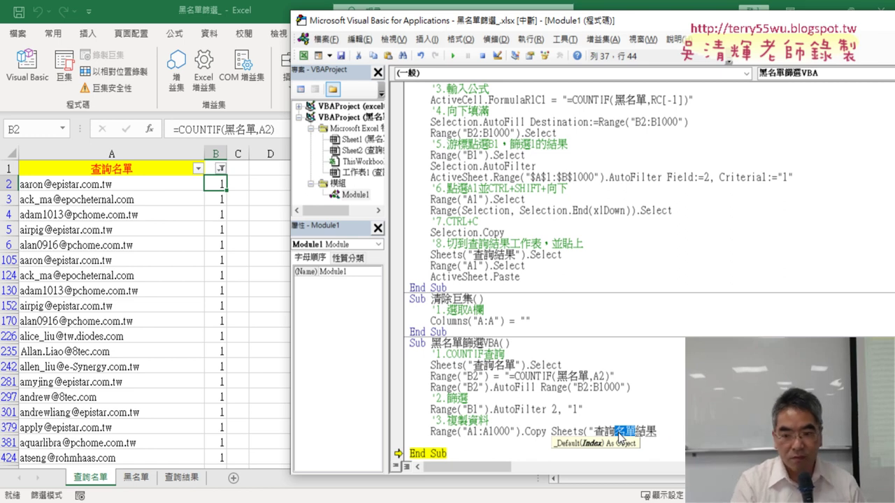
key(BackSpace)
key(End)
text("))
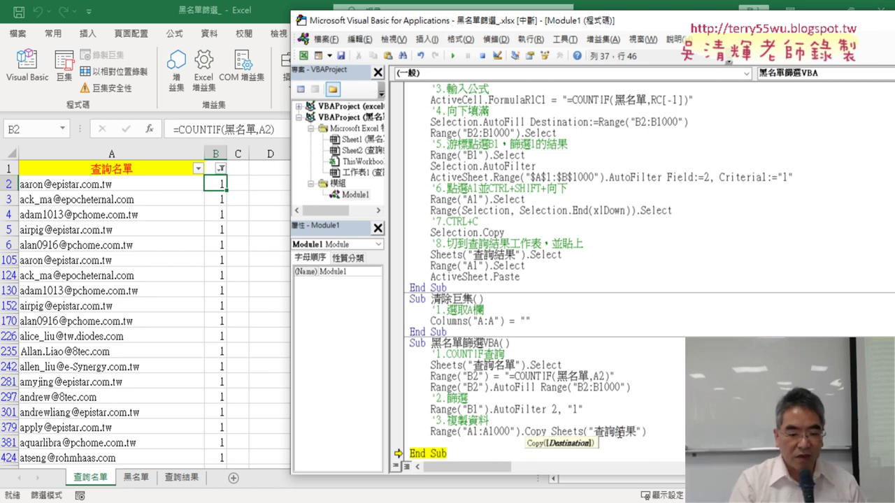
text(.Y)
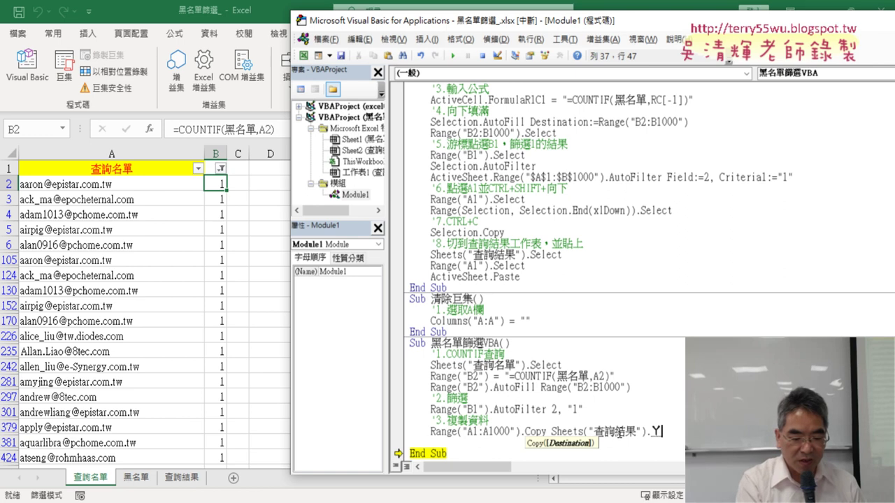
key(BackSpace)
text(ran)
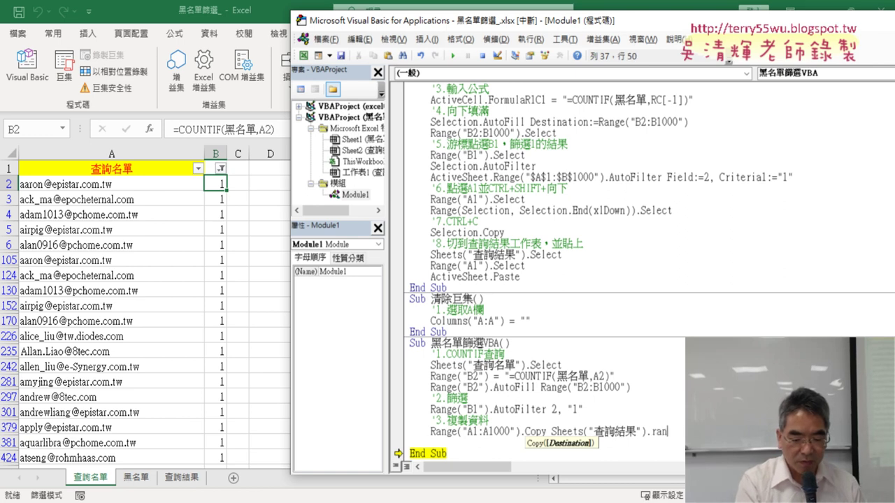
text(ge)
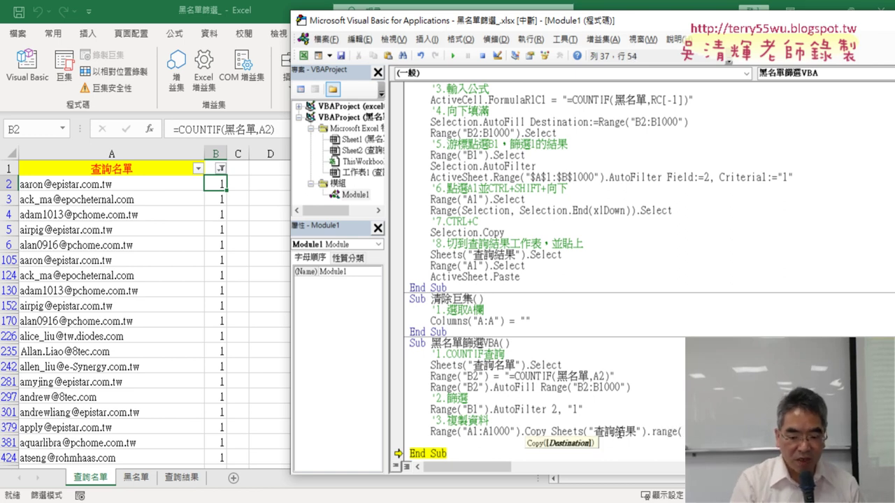
text((")
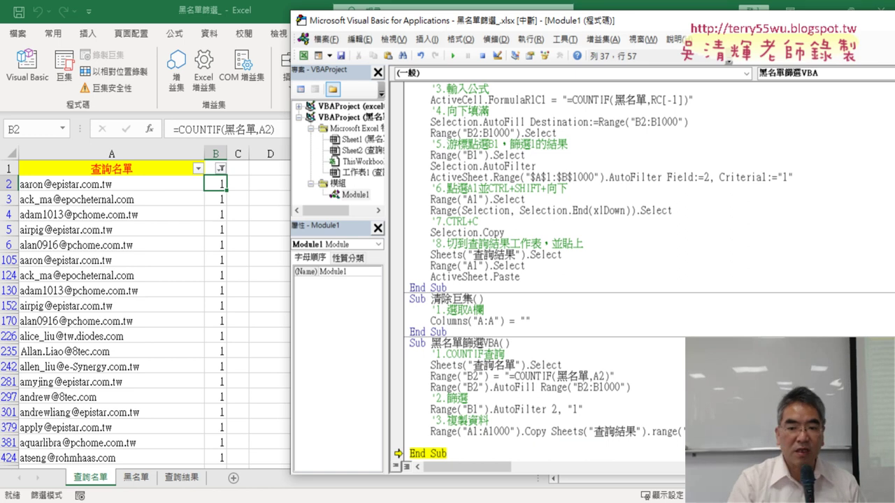
key(Return)
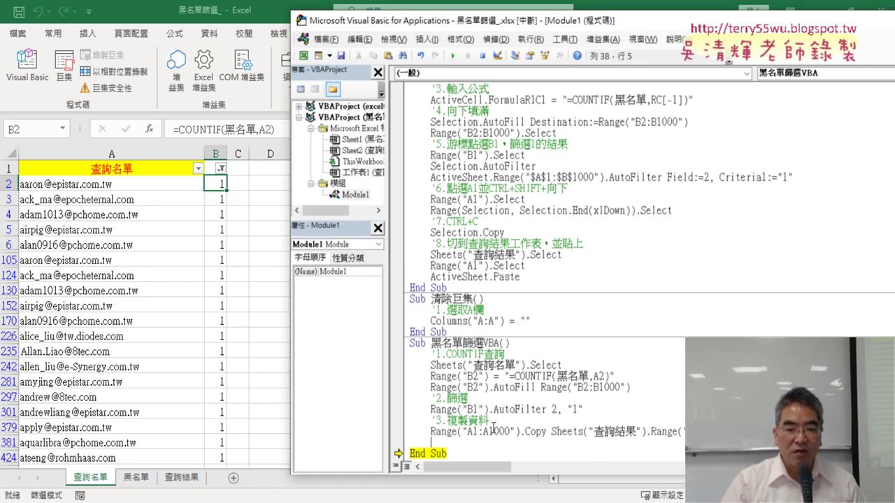
drag(431, 431, 549, 432)
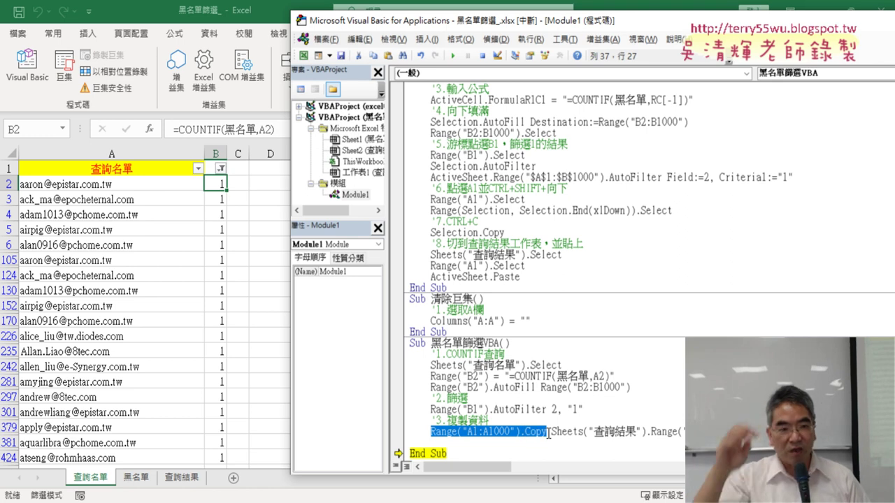
- Step the macro's Copy line to fill 查詢結果 column A with the filtered e-mails, then view that sheet
click(673, 431)
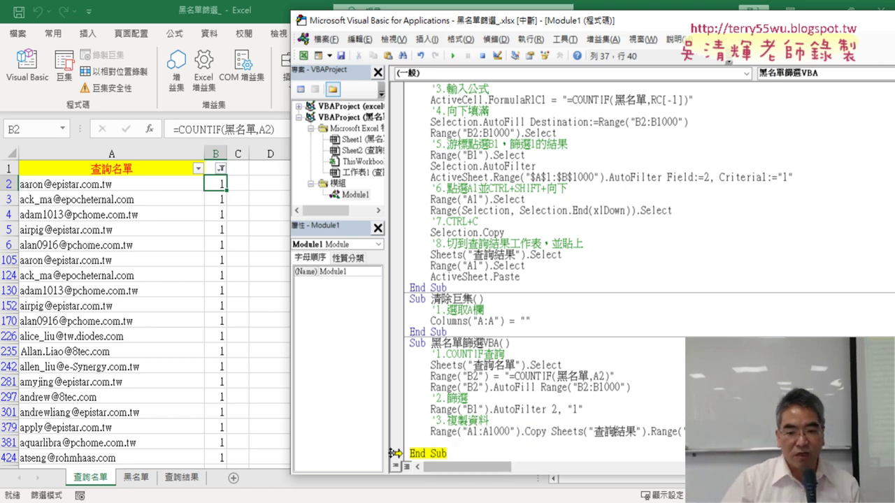
drag(398, 435, 398, 431)
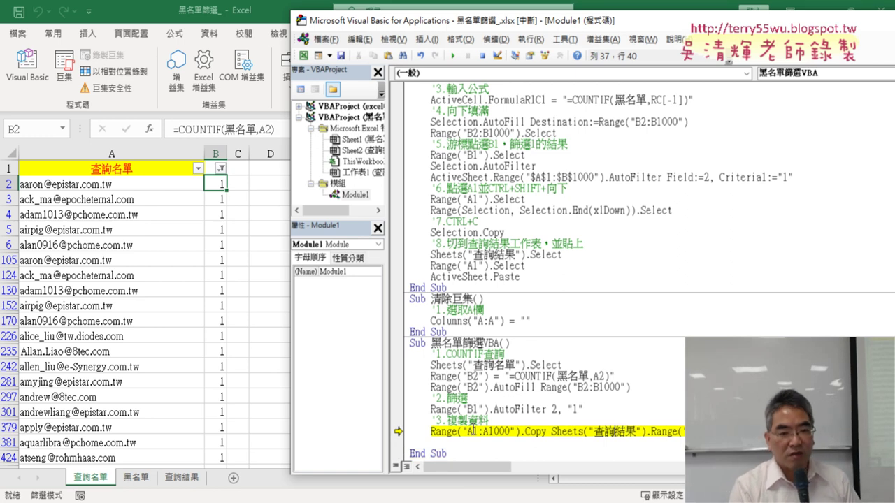
key(F8)
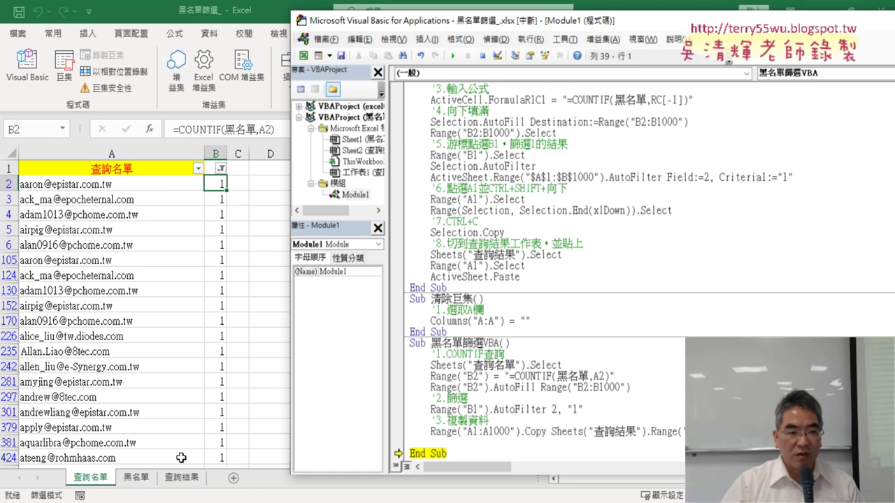
click(180, 481)
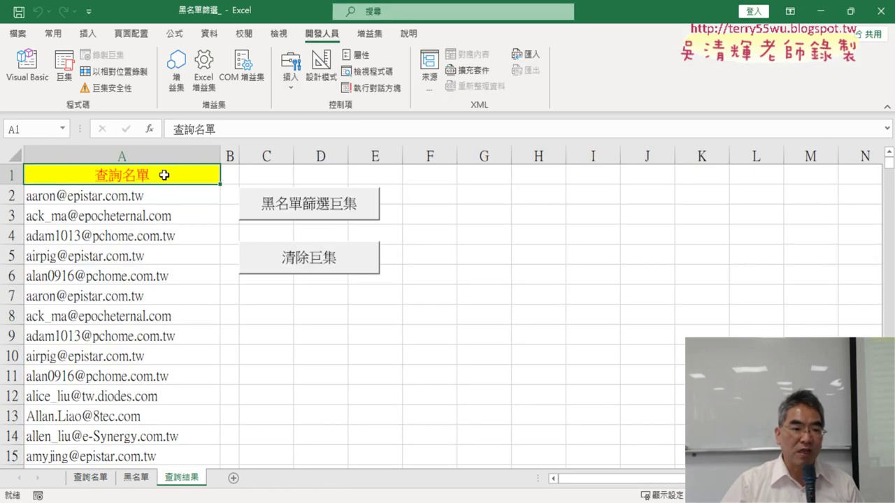
- Compare the filtered 查詢名單 sheet with the copied list on 查詢結果, then reopen the VBA editor
click(95, 479)
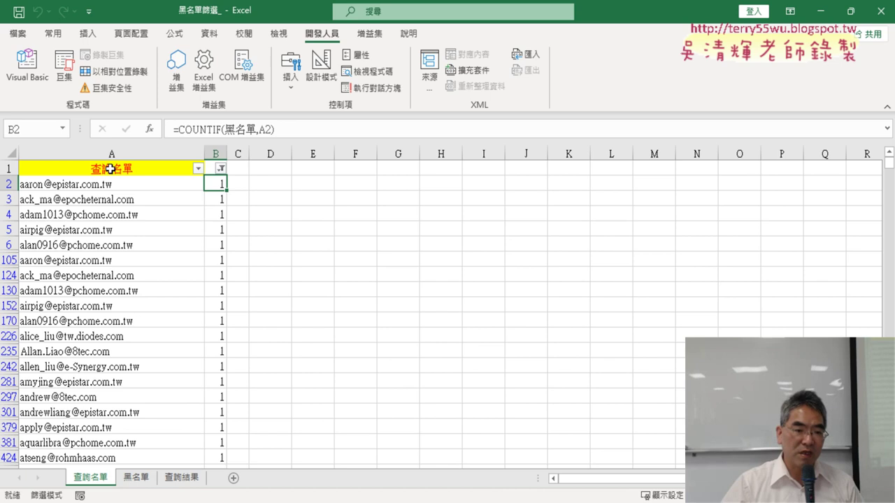
click(186, 482)
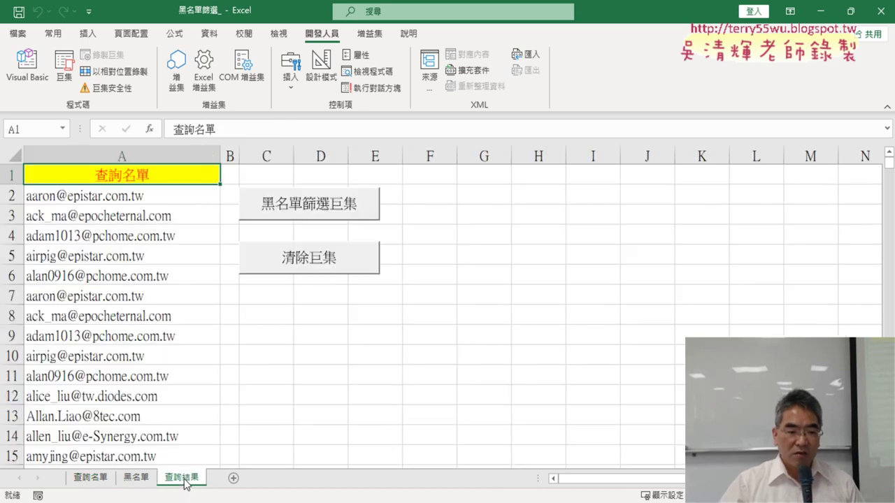
click(90, 478)
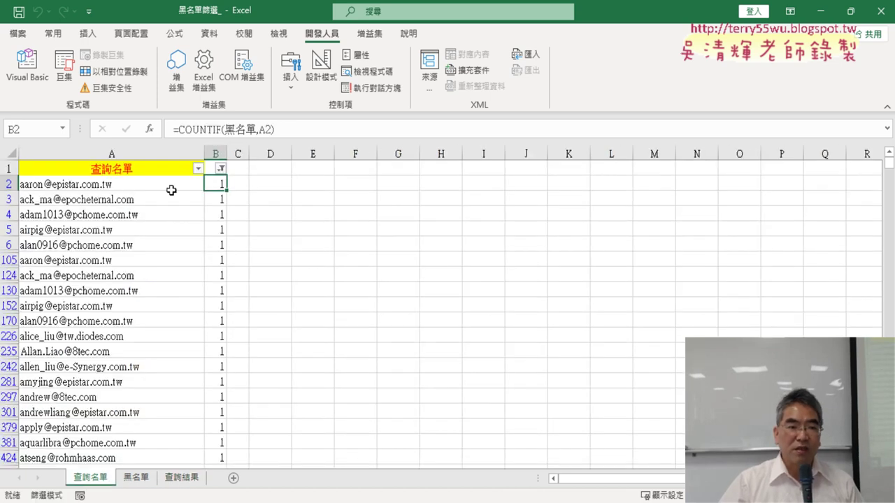
click(27, 70)
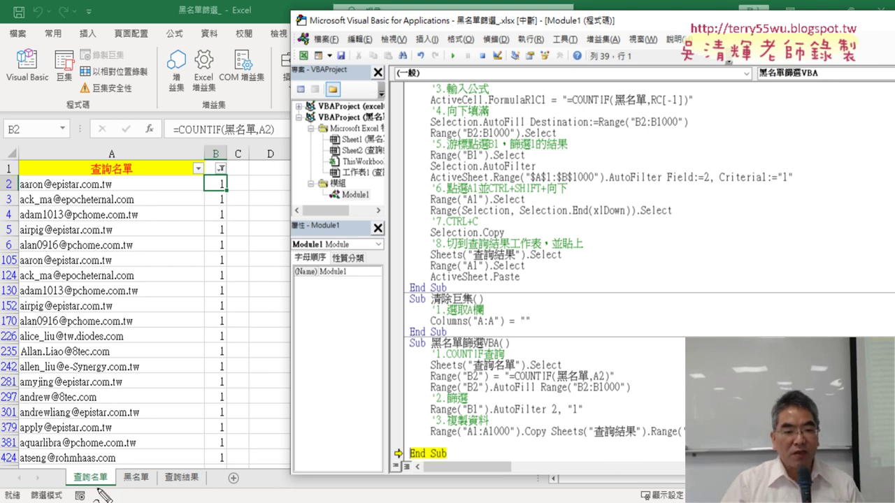
- Add a Sheets("查詢結果").Select line after the Copy and step it to switch sheets
mouse_move(102, 491)
mouse_down()
mouse_move(109, 478)
mouse_move(190, 473)
mouse_move(206, 446)
mouse_up()
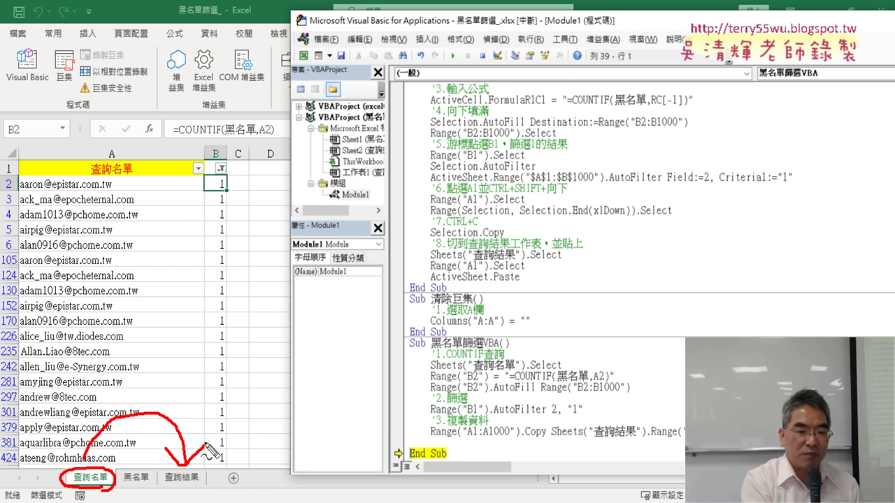
key(Escape)
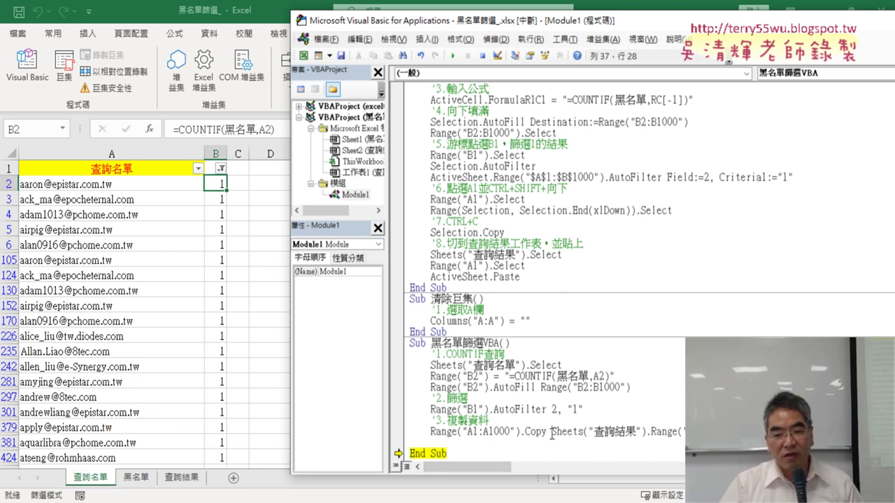
drag(551, 433, 647, 434)
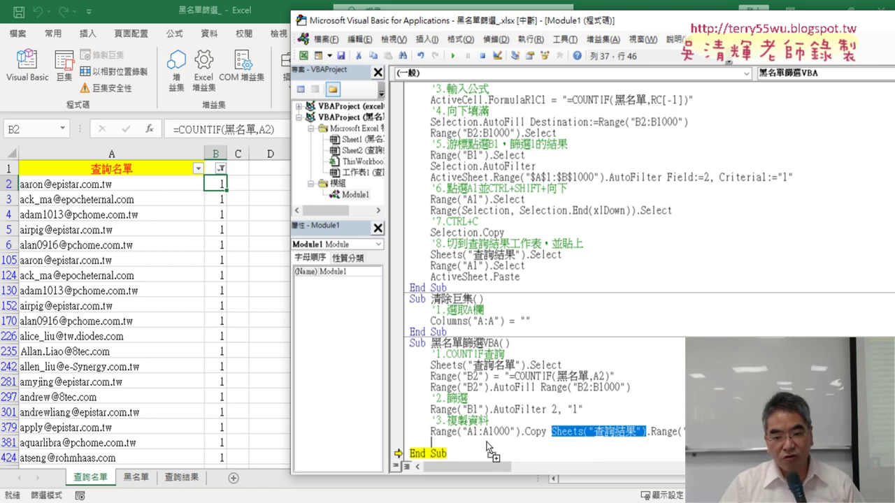
drag(488, 447, 489, 447)
text(.)
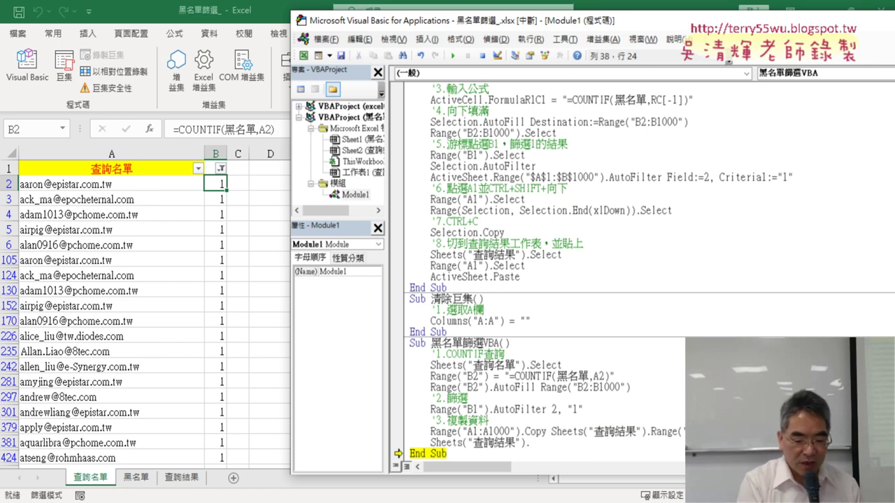
text(sele)
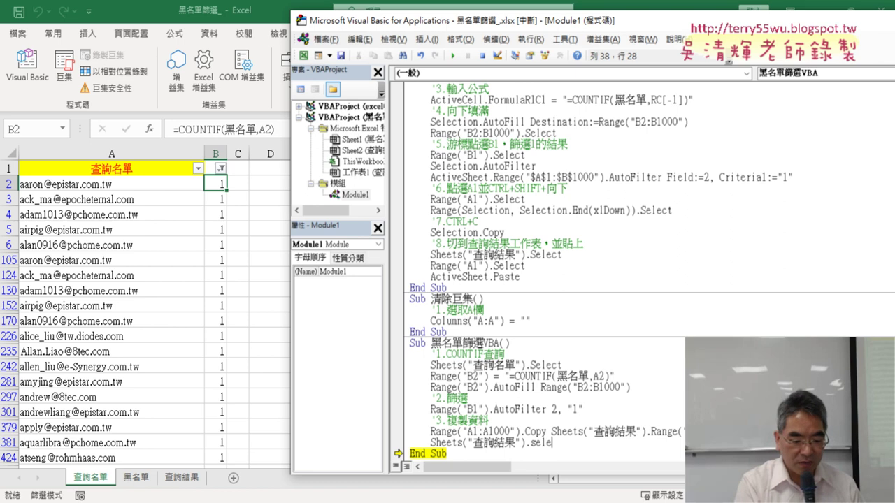
text(ct)
key(Down)
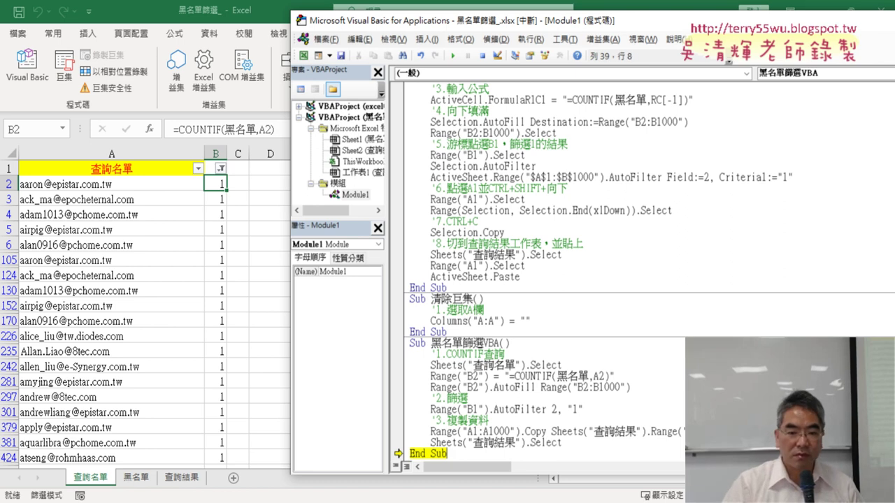
key(Return)
click(568, 435)
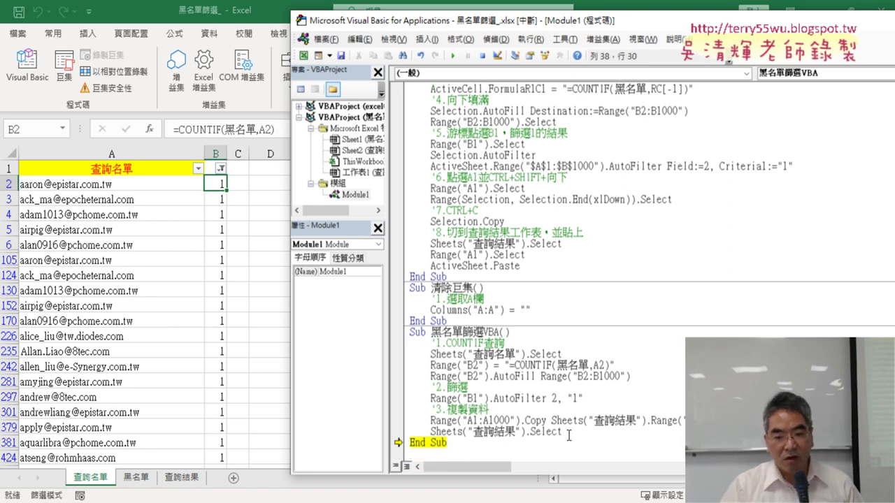
drag(398, 443, 400, 432)
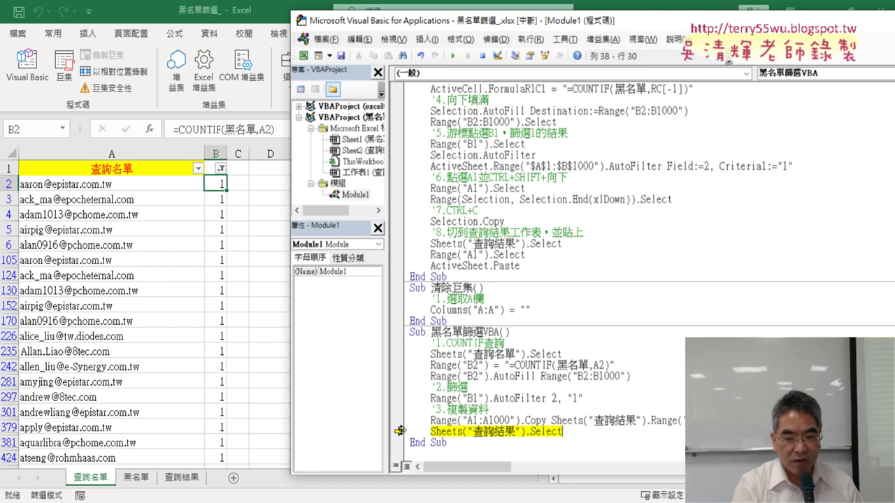
key(F8)
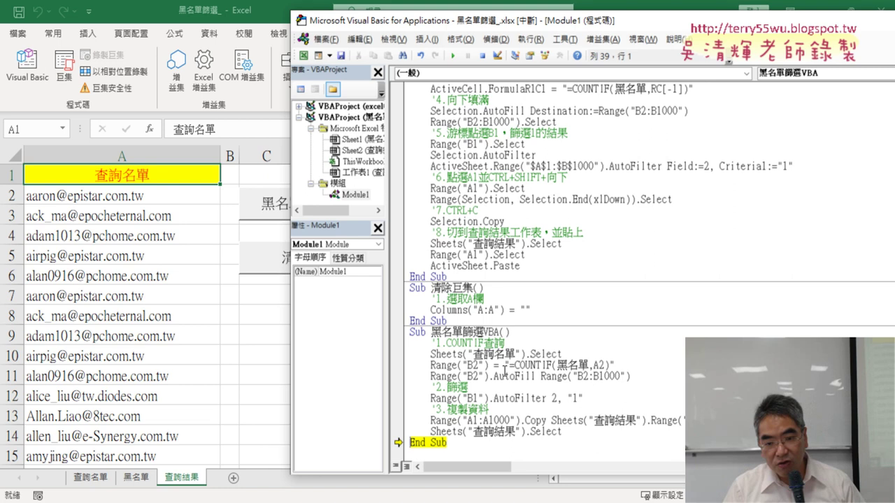
- Highlight the COUNTIF and AutoFilter lines to explain them, then end the paused macro run
click(525, 398)
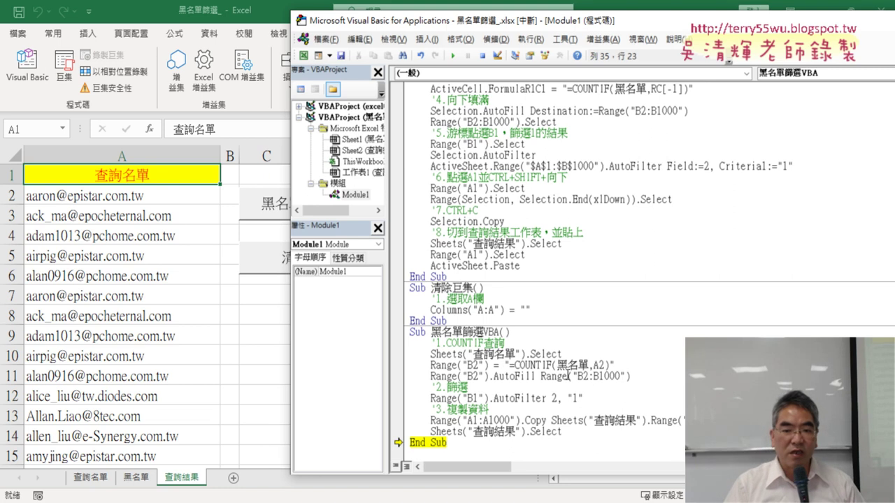
drag(633, 378, 406, 367)
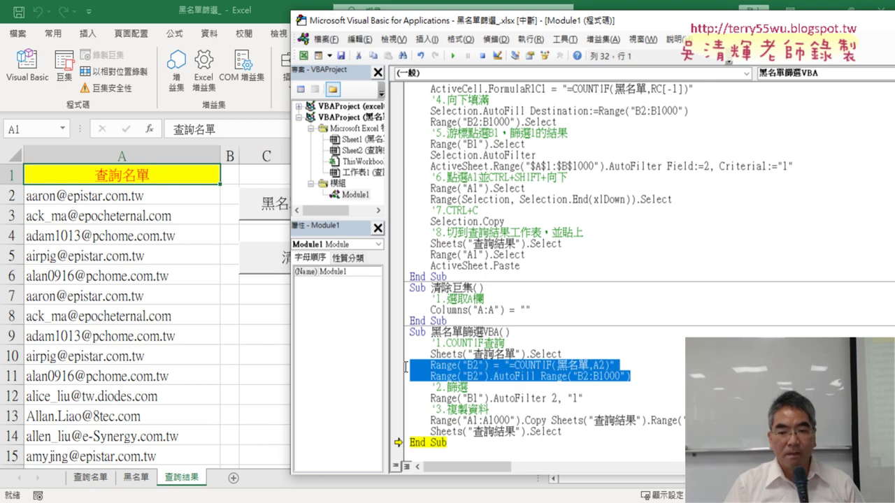
drag(584, 398, 434, 397)
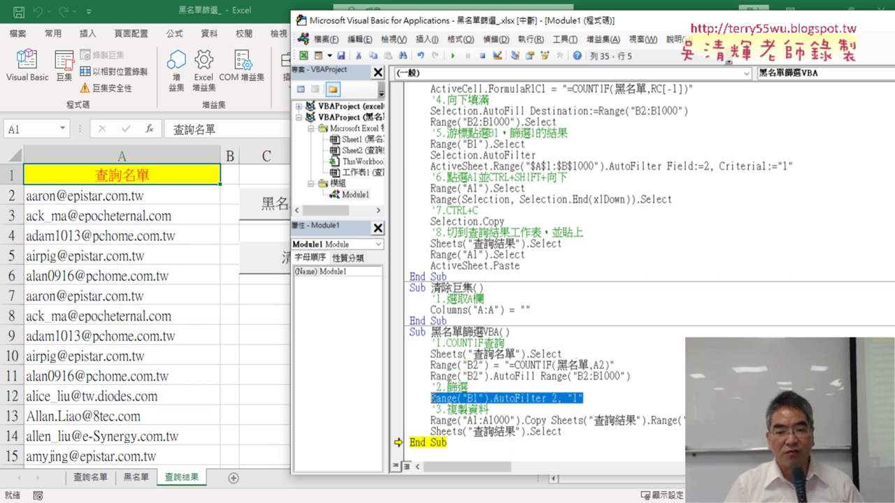
click(563, 431)
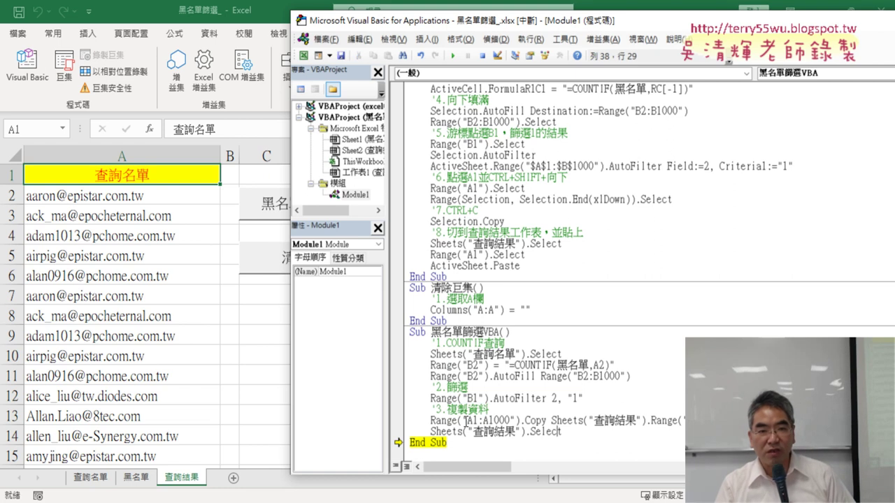
key(F8)
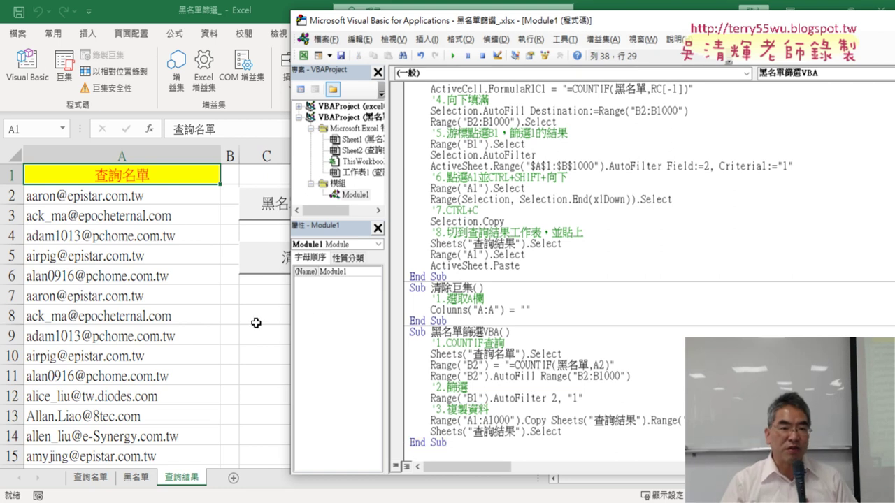
click(256, 323)
- Duplicate the 黑名單篩選巨集 button at cell C8 and align it to the gridlines
right_click(310, 195)
key(Escape)
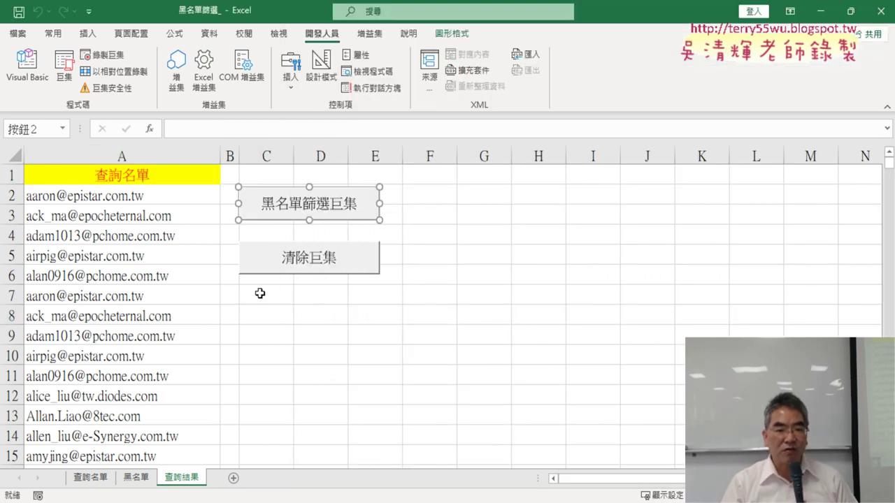
click(241, 306)
key(ctrl+v)
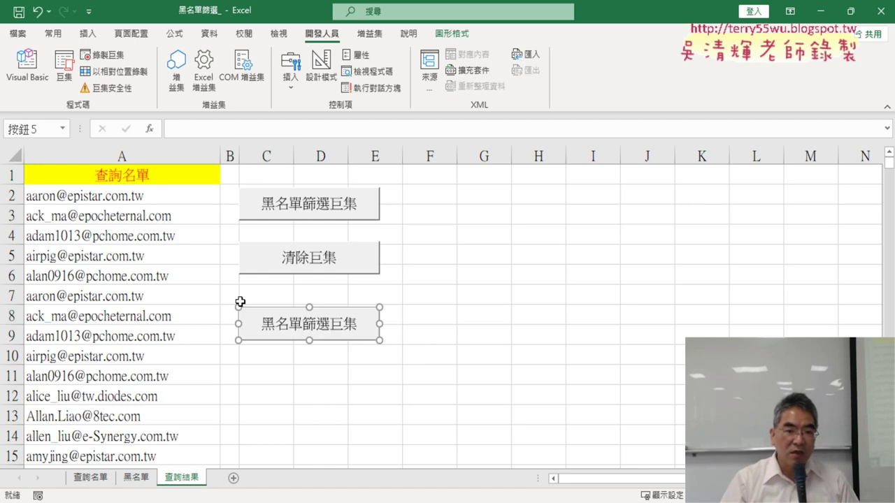
drag(282, 307, 314, 325)
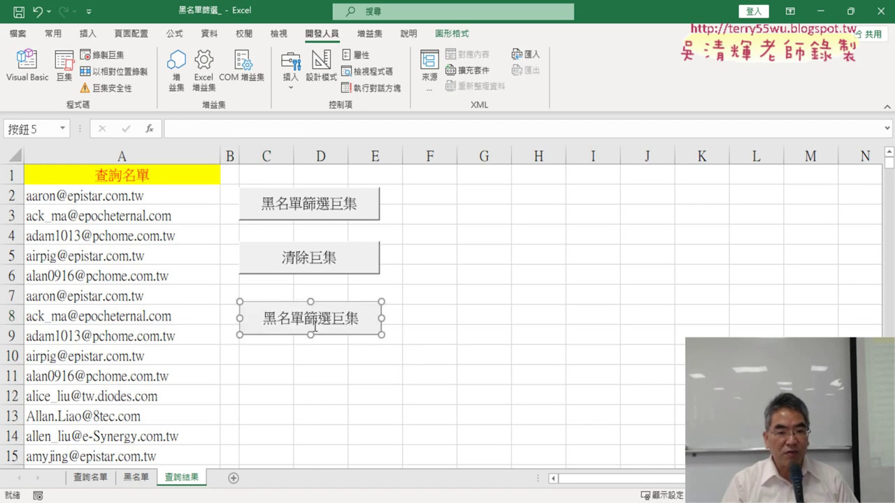
- Assign the 黑名單篩選VBA macro to the new button
right_click(336, 306)
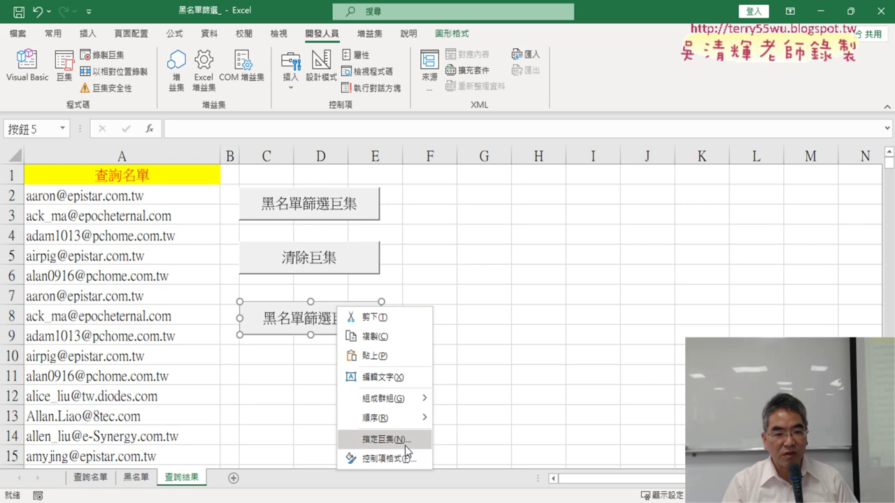
click(405, 445)
click(230, 276)
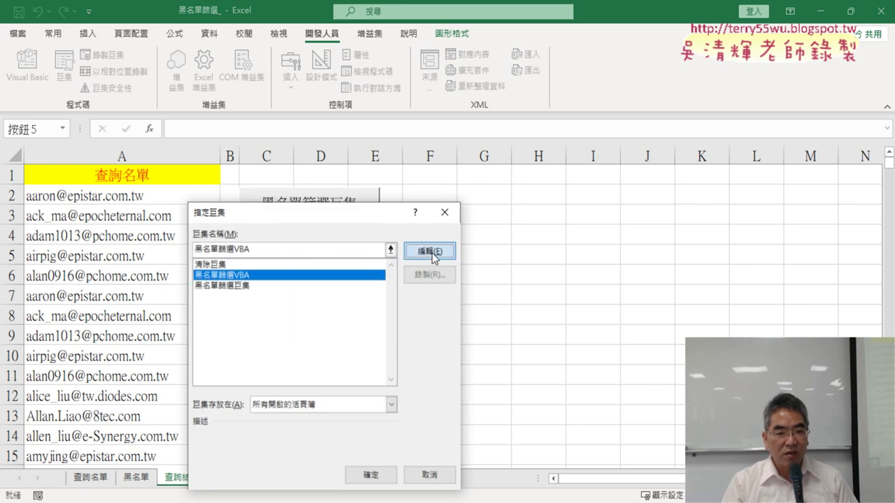
right_click(239, 245)
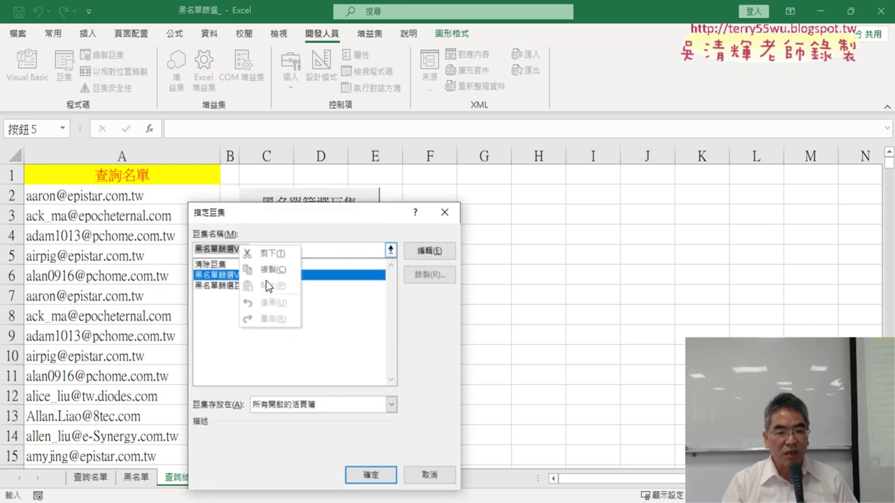
key(Escape)
click(384, 480)
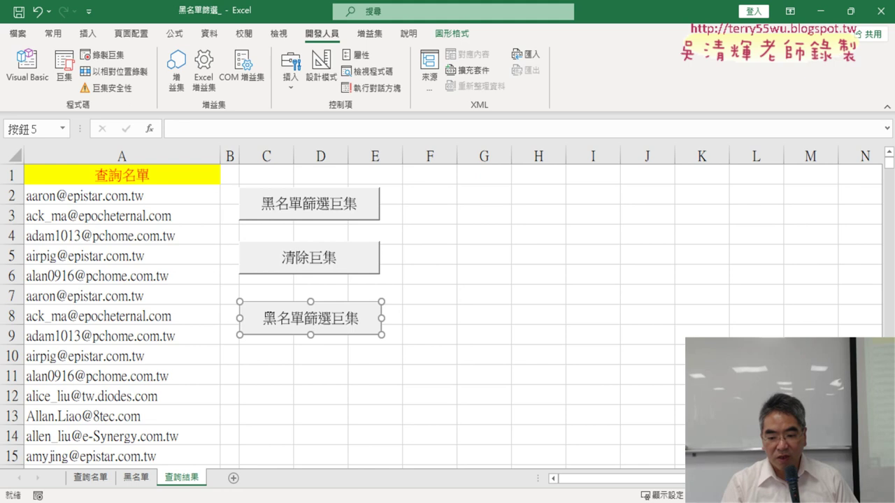
- Relabel the new button 黑名單篩選VBA and try it out
click(273, 320)
key(Delete)
key(Delete)
key(Delete)
key(Delete)
key(Delete)
key(Delete)
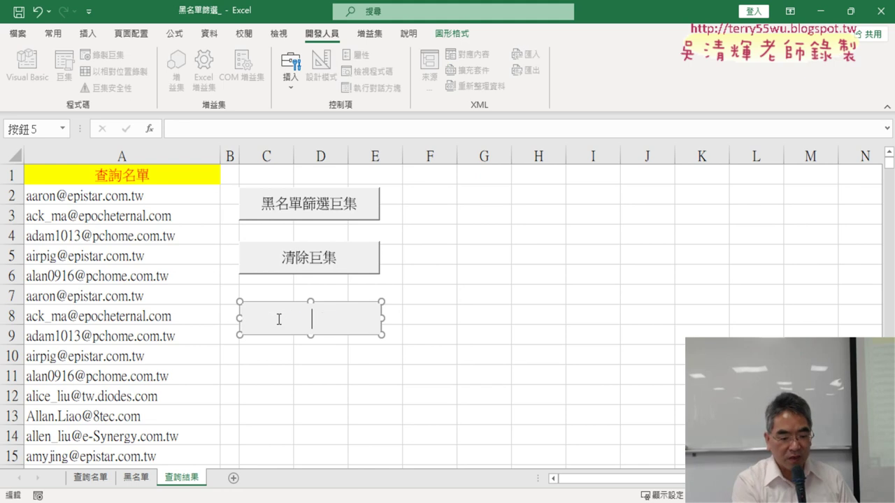
text(黑名單篩選VBA)
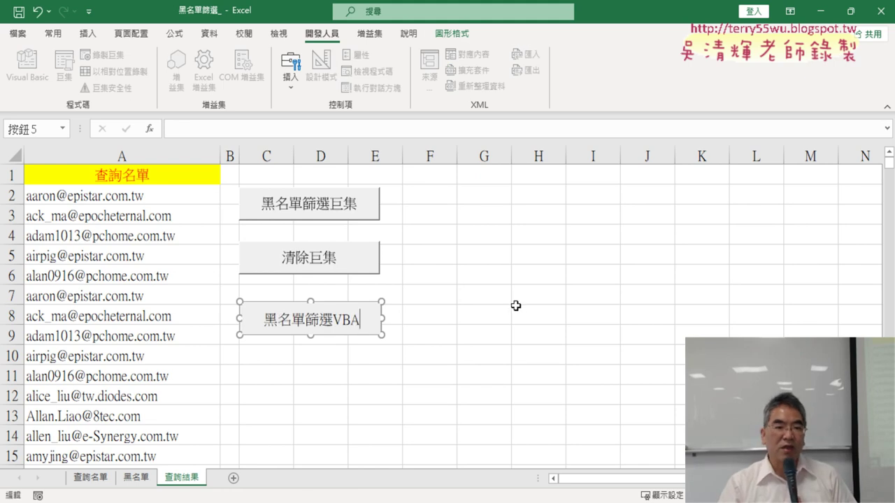
click(517, 312)
click(312, 267)
click(317, 329)
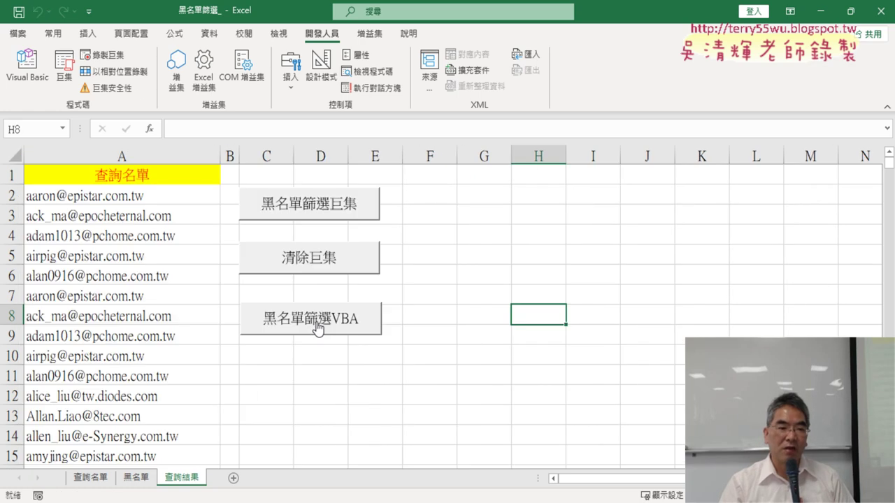
- Check the list, clear it with 清除巨集, and rerun 黑名單篩選巨集, checking the refilled list
click(168, 178)
key(ctrl+Down)
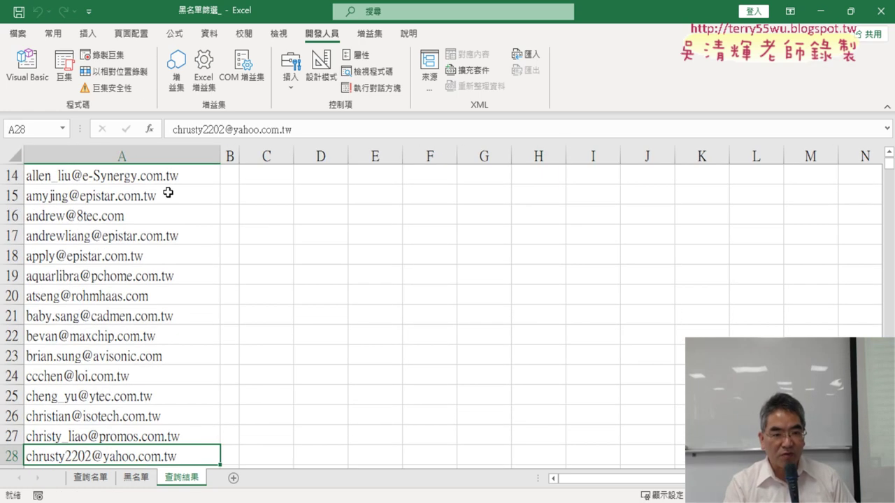
key(ctrl+Home)
click(302, 271)
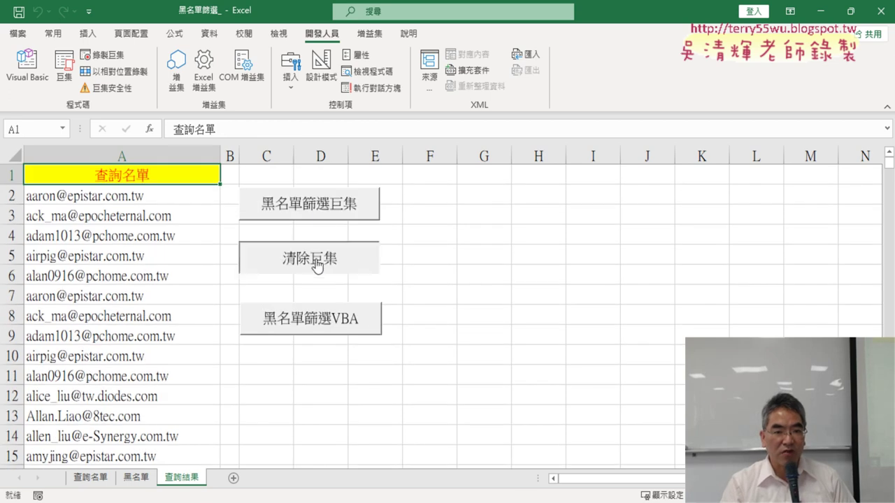
click(323, 214)
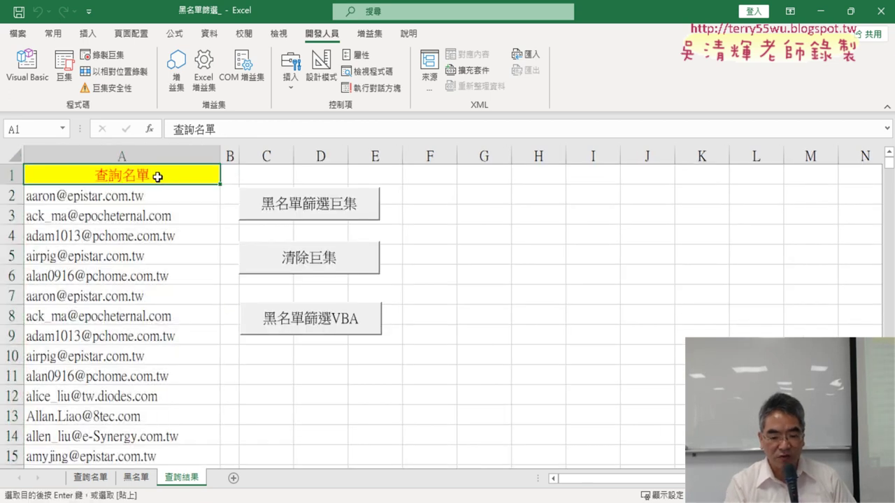
key(ctrl+Down)
key(ctrl+Home)
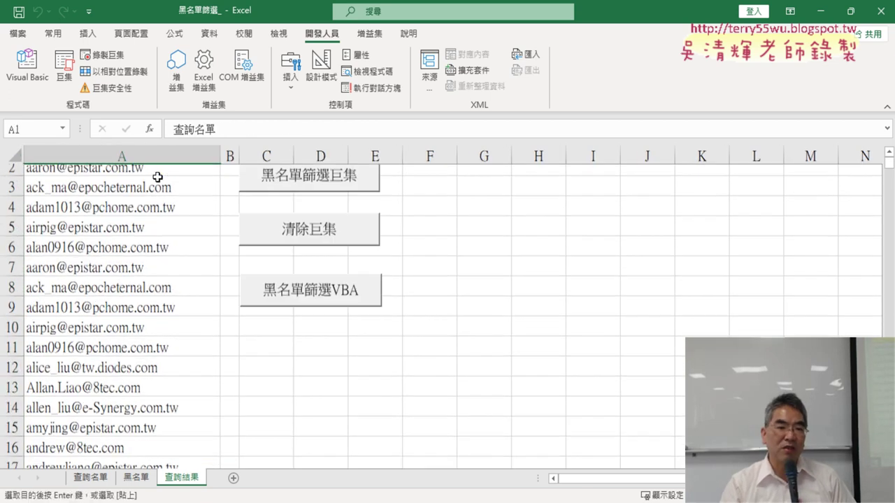
- Clear the list, run 黑名單篩選VBA and the filter again, then clear column A once more
click(342, 267)
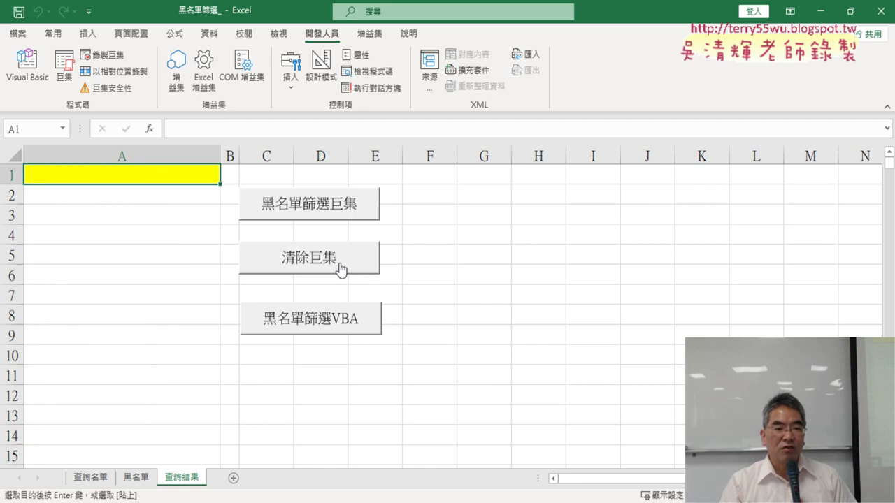
click(324, 327)
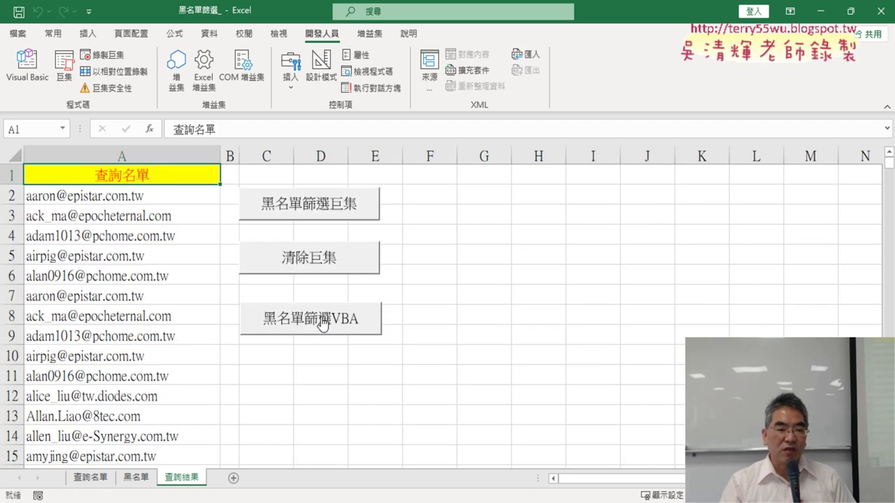
click(326, 209)
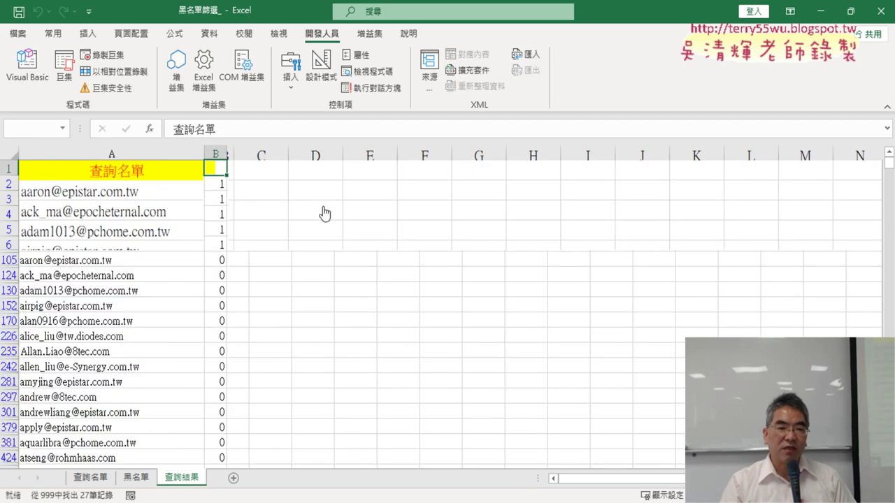
click(327, 258)
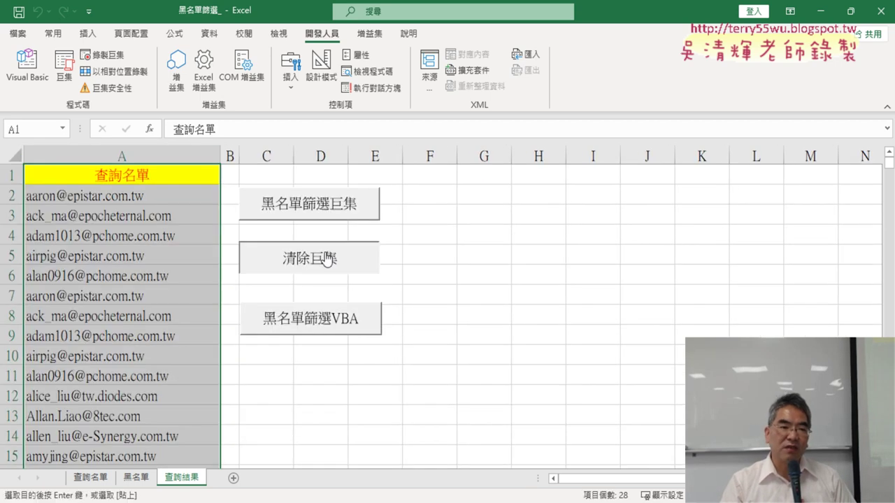
click(28, 70)
- Scroll Module1 to the 黑名單篩選VBA sub and highlight its body and copy step
scroll(518, 259, up, 2)
scroll(525, 257, down, 2)
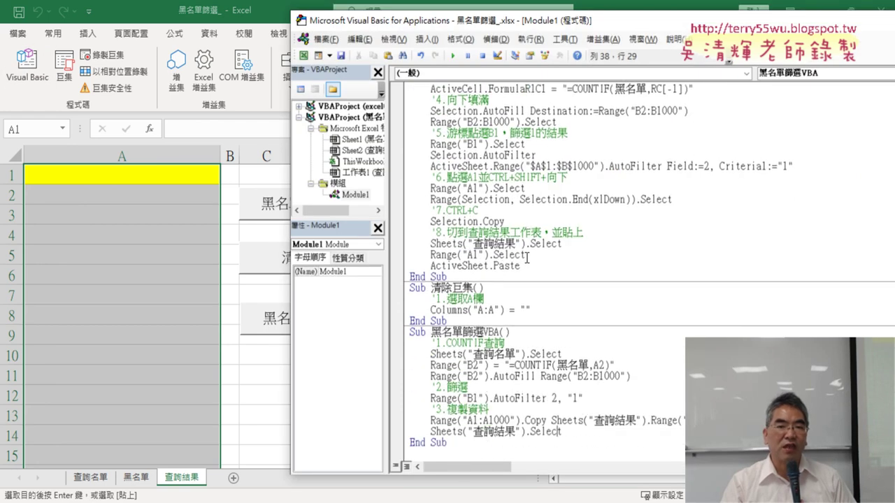
scroll(489, 238, up, 1)
scroll(454, 224, up, 1)
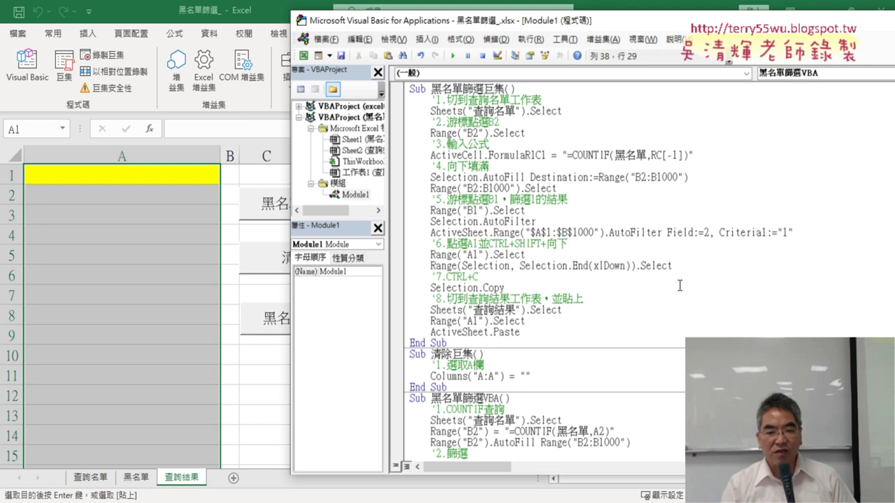
scroll(572, 299, down, 2)
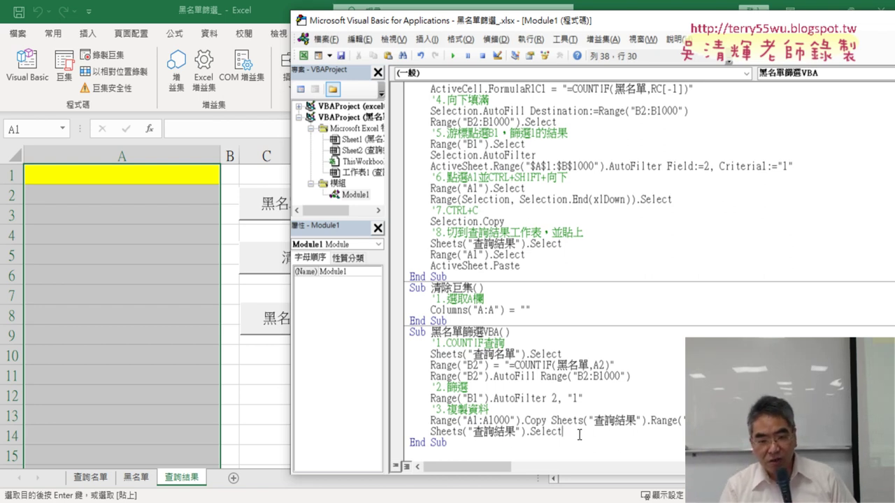
drag(575, 435, 410, 347)
click(524, 420)
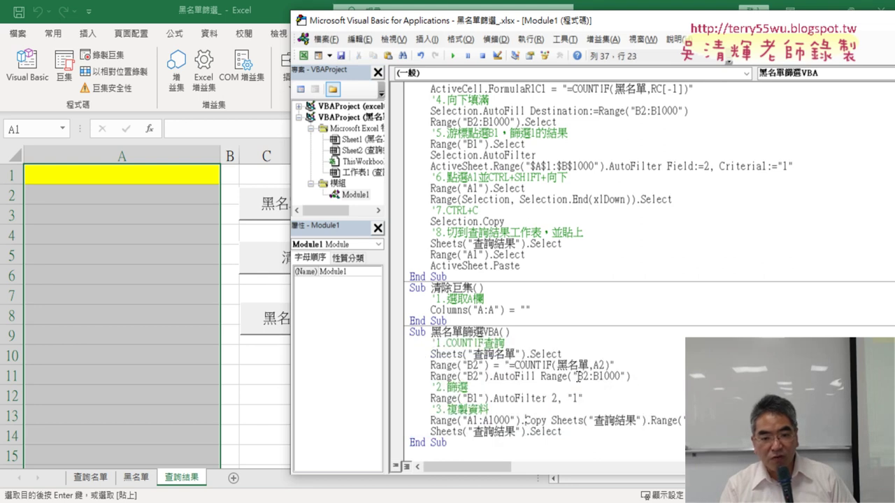
drag(454, 443, 410, 332)
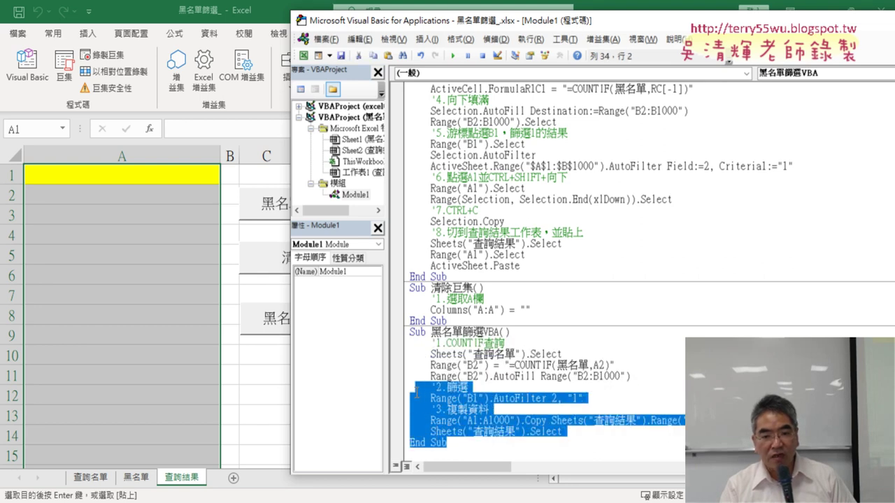
click(562, 383)
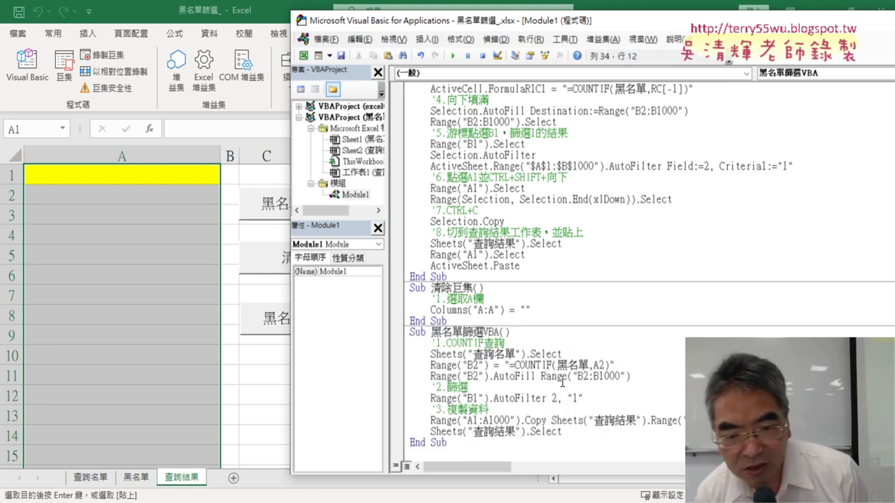